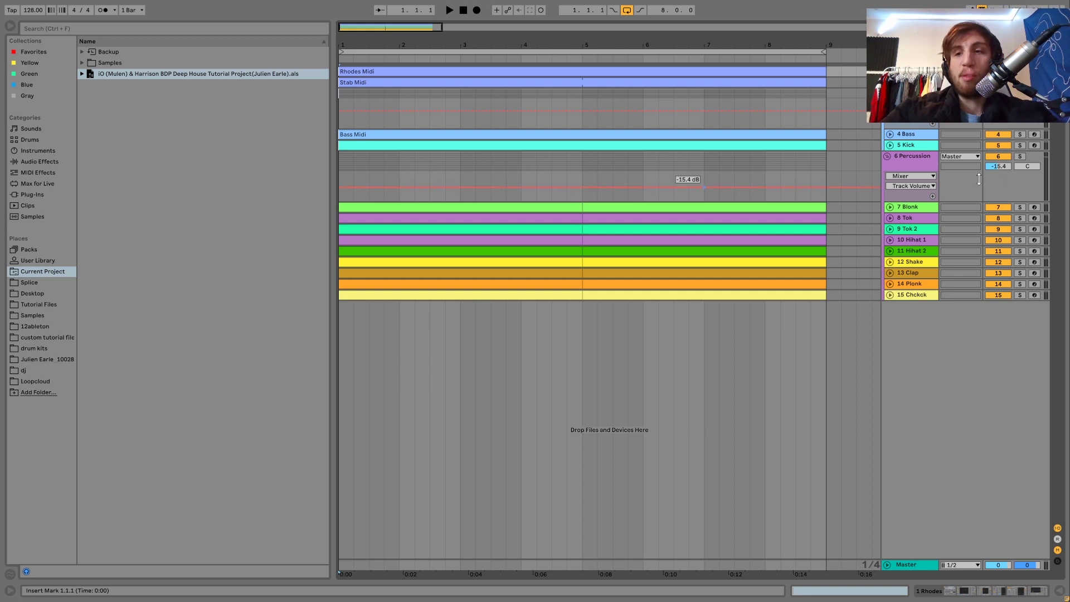
- Solo the Percussion group and audition it from the start of the loop
{"action": "left_click", "coordinate": [1020, 156]}
{"action": "key", "text": "space"}
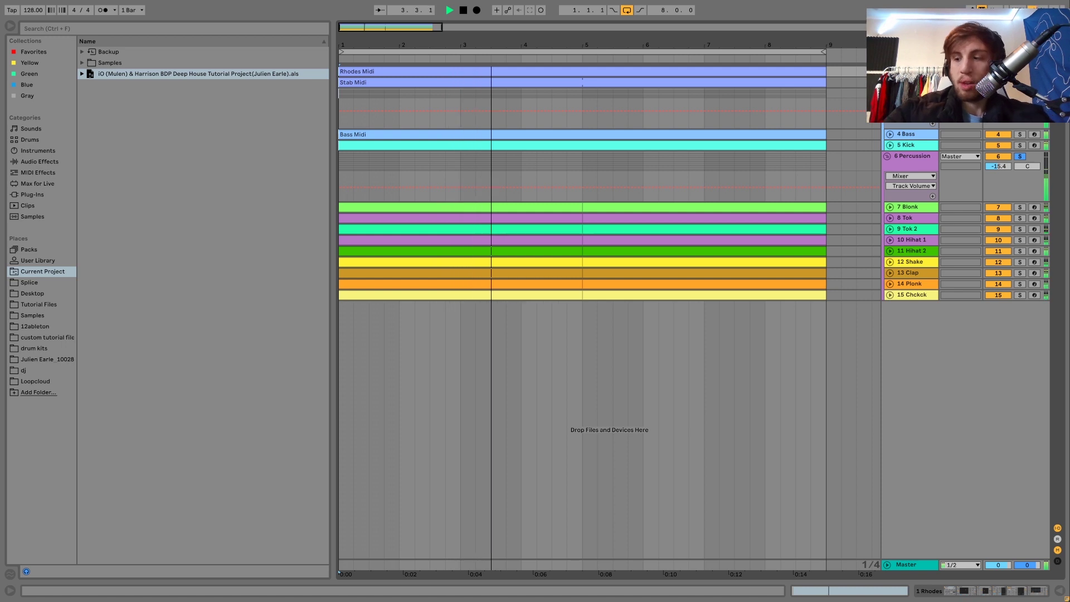
{"action": "key", "text": "space"}
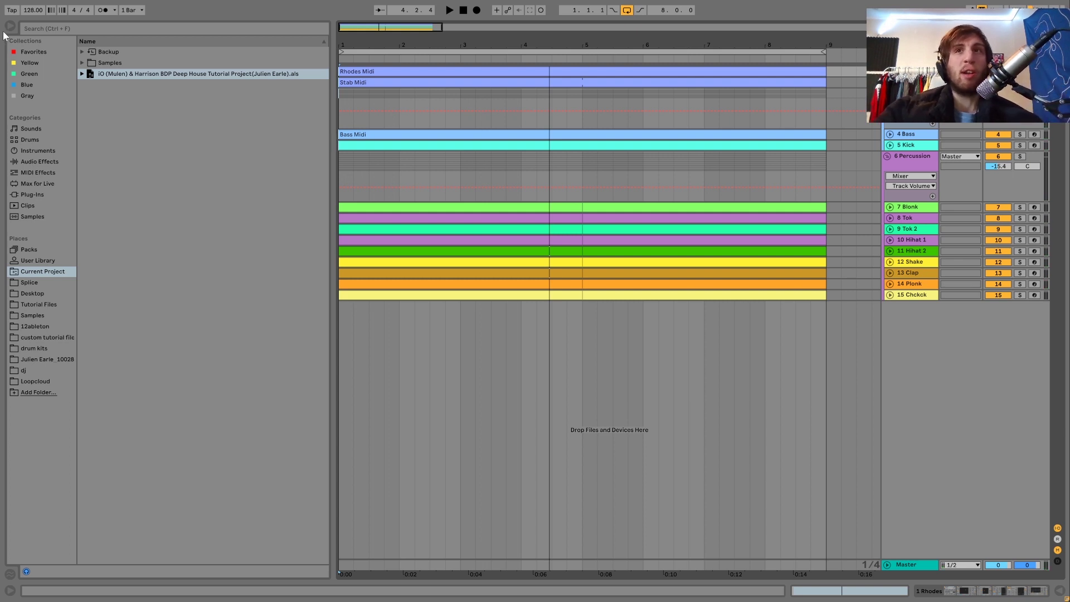
- Try the project at a tempo of 121 BPM during playback and undo the tempo change
{"action": "left_click", "coordinate": [32, 10]}
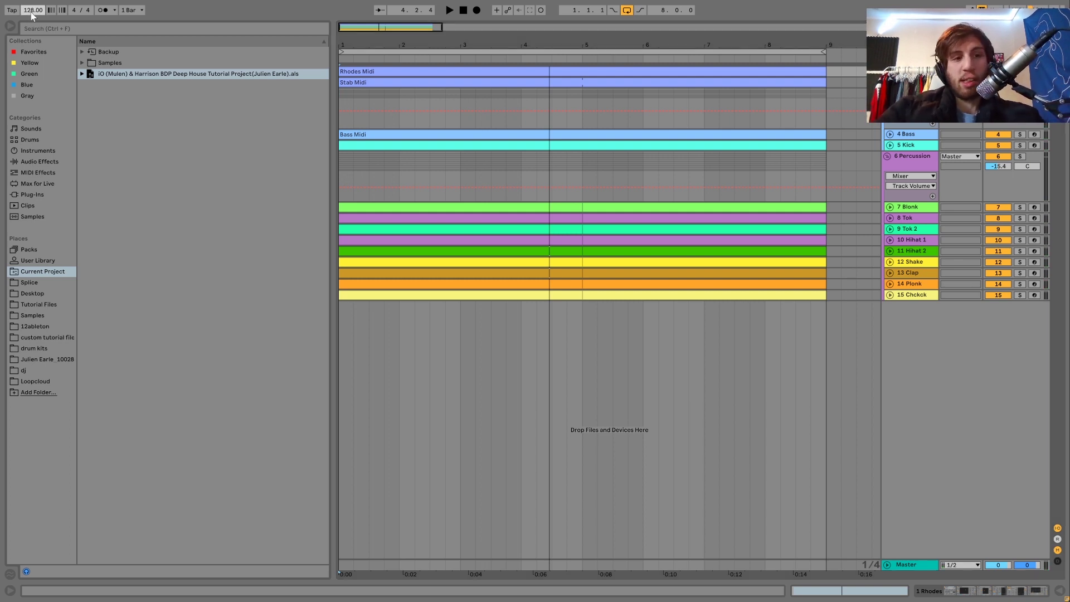
{"action": "type", "text": "121"}
{"action": "key", "text": "Return"}
{"action": "key", "text": "space"}
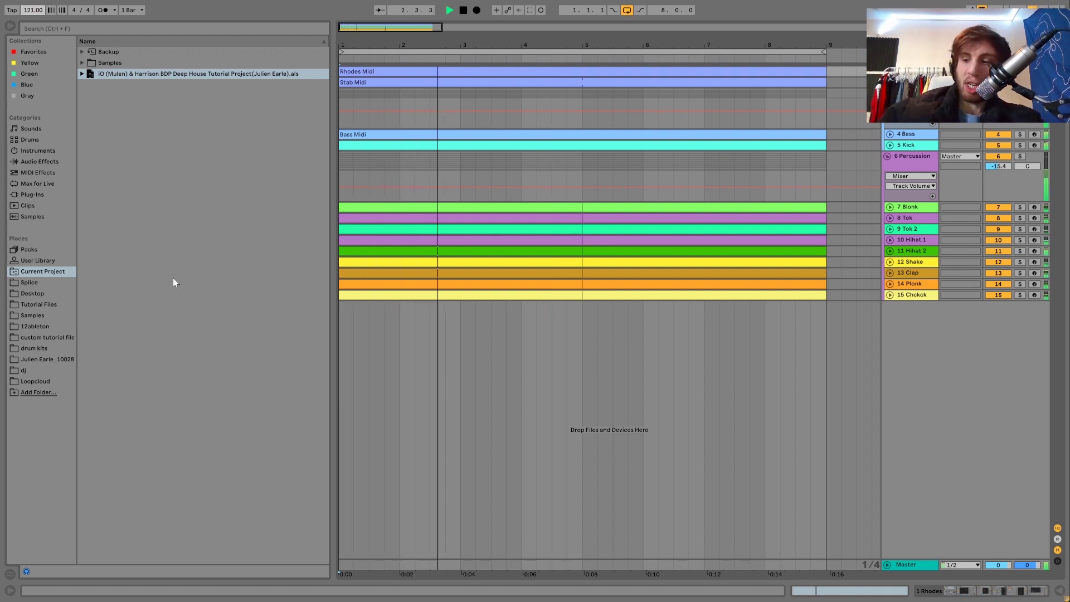
{"action": "key", "text": "ctrl+z"}
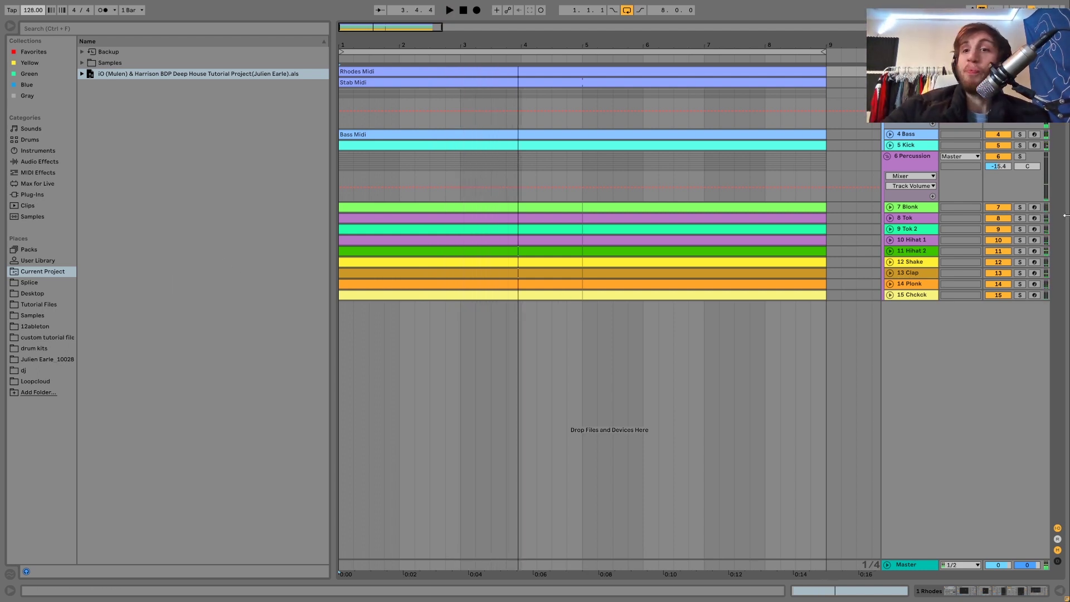
- Unfold the Rhodes track, open its Rhodes Midi clip in the note editor, and audition the track soloed
{"action": "left_click", "coordinate": [886, 71]}
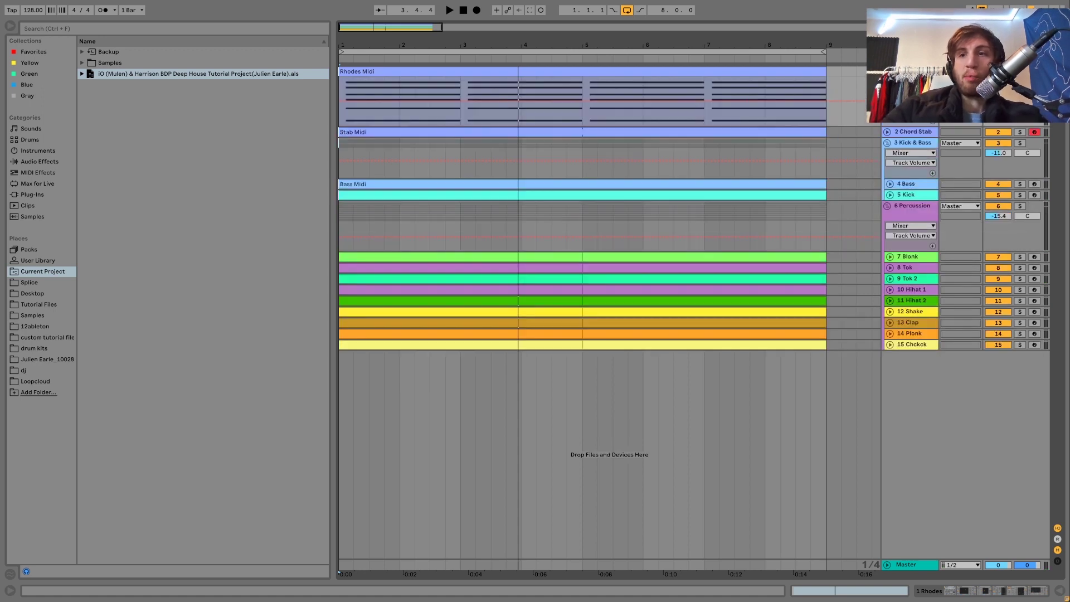
{"action": "left_click", "coordinate": [779, 74]}
{"action": "key", "text": "space"}
{"action": "double_click", "coordinate": [779, 74]}
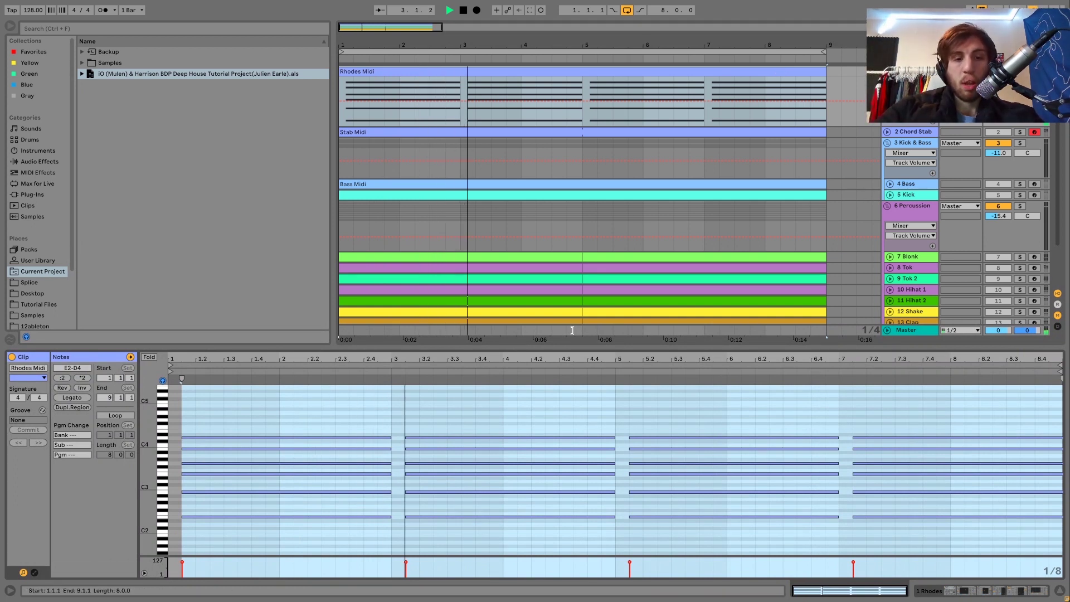
{"action": "key", "text": "space"}
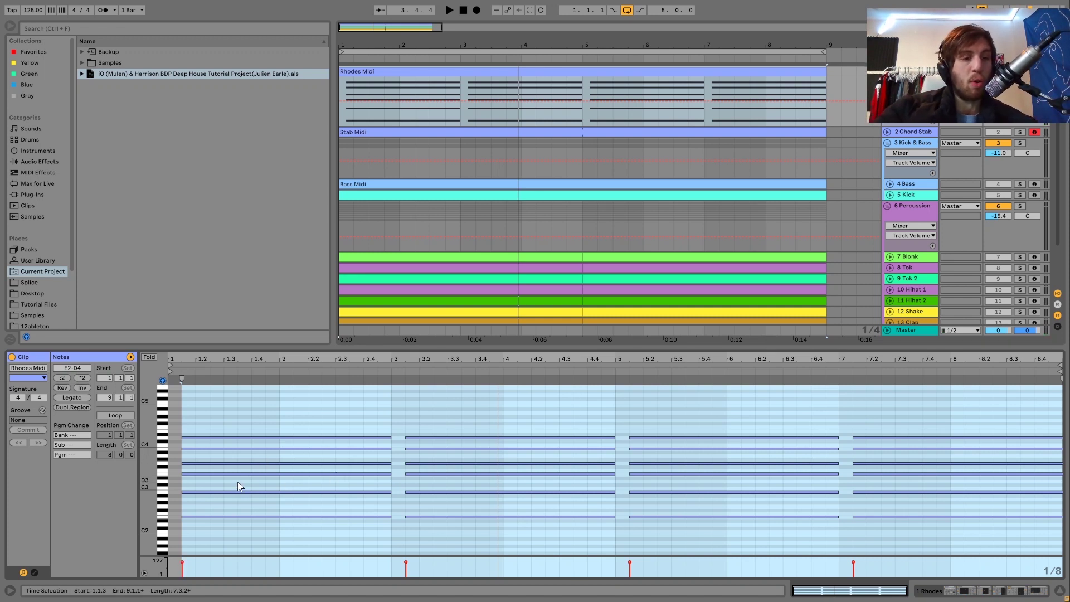
- Select the first Rhodes chord's bass notes E2 and B2, followed by its upper notes from E3 to D4, to examine the voicing
{"action": "left_click", "coordinate": [235, 528]}
{"action": "left_click_drag", "start_coordinate": [235, 528], "coordinate": [255, 482]}
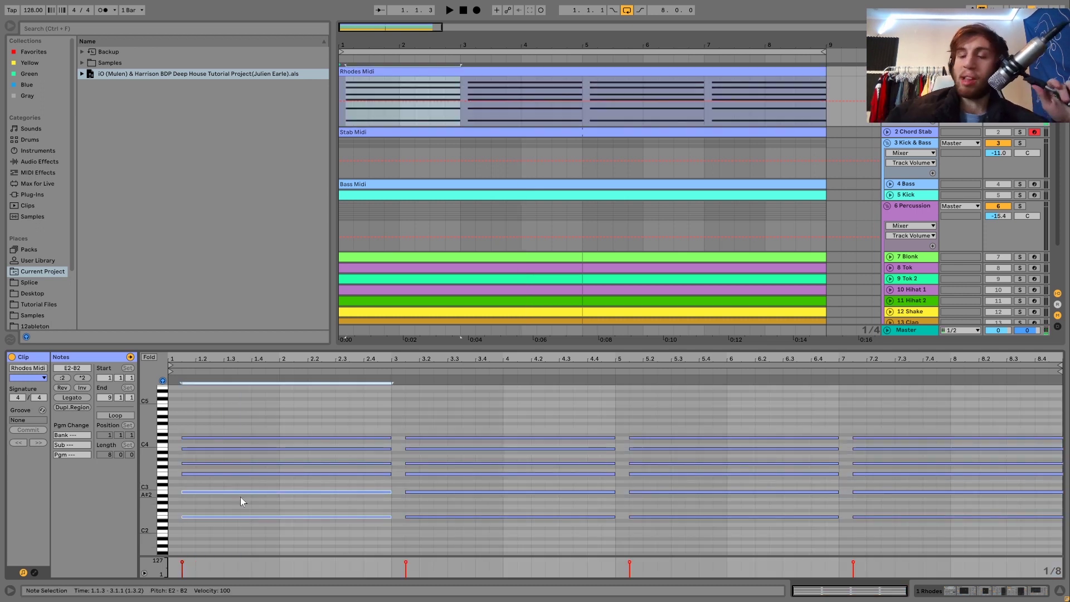
{"action": "left_click", "coordinate": [200, 473]}
{"action": "left_click", "coordinate": [201, 464], "text": "shift"}
{"action": "left_click", "coordinate": [196, 448], "text": "shift"}
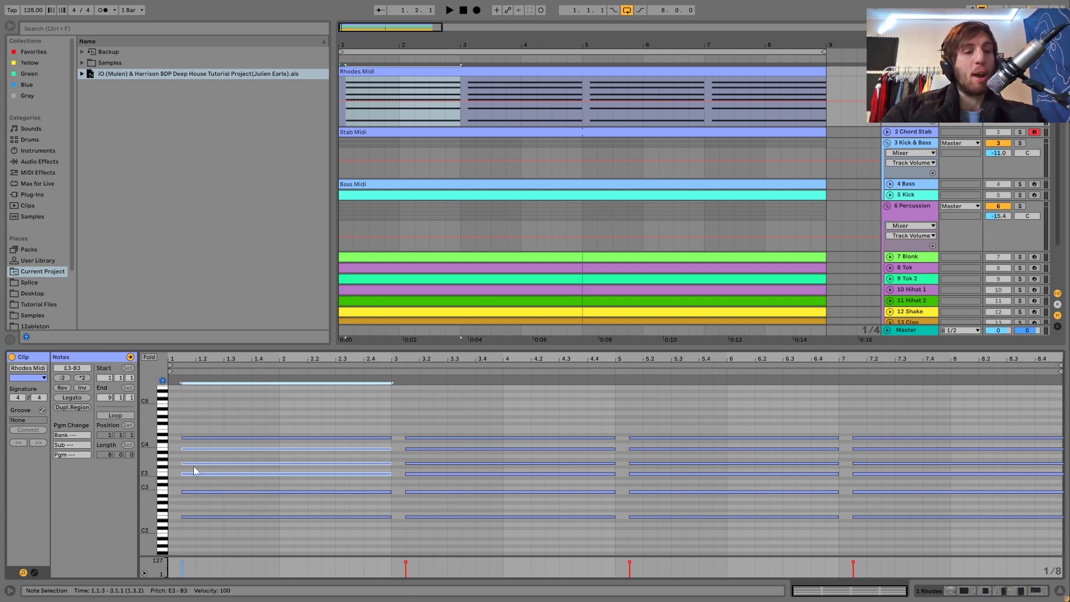
{"action": "left_click", "coordinate": [196, 438]}
{"action": "left_click_drag", "start_coordinate": [222, 483], "coordinate": [222, 421]}
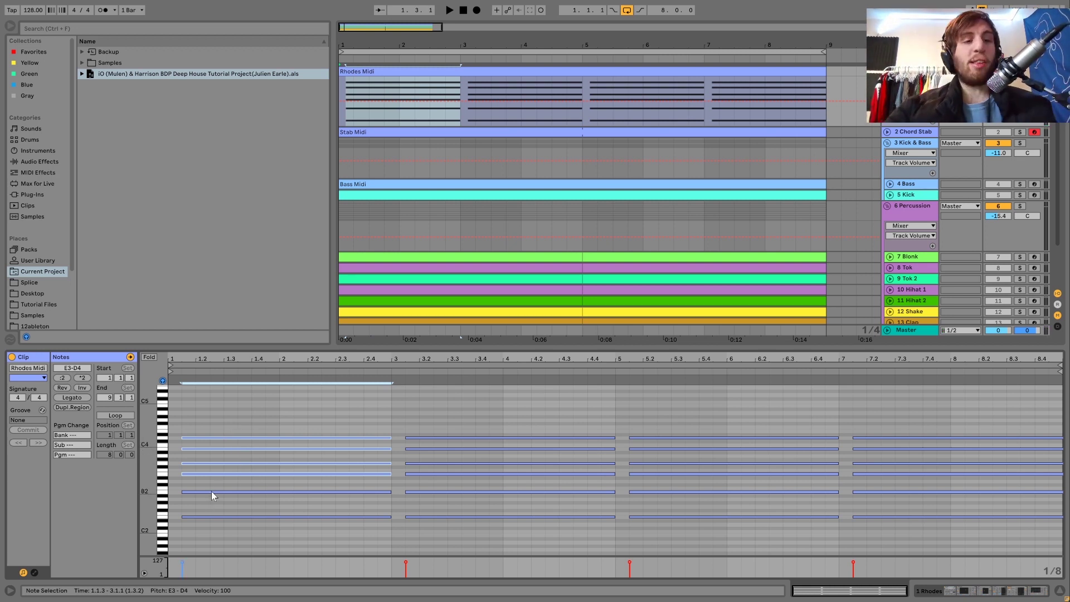
- Single out the first chord's B3 and E3 notes, followed by its E2 and B2 bass pair, for inspection
{"action": "left_click", "coordinate": [213, 449]}
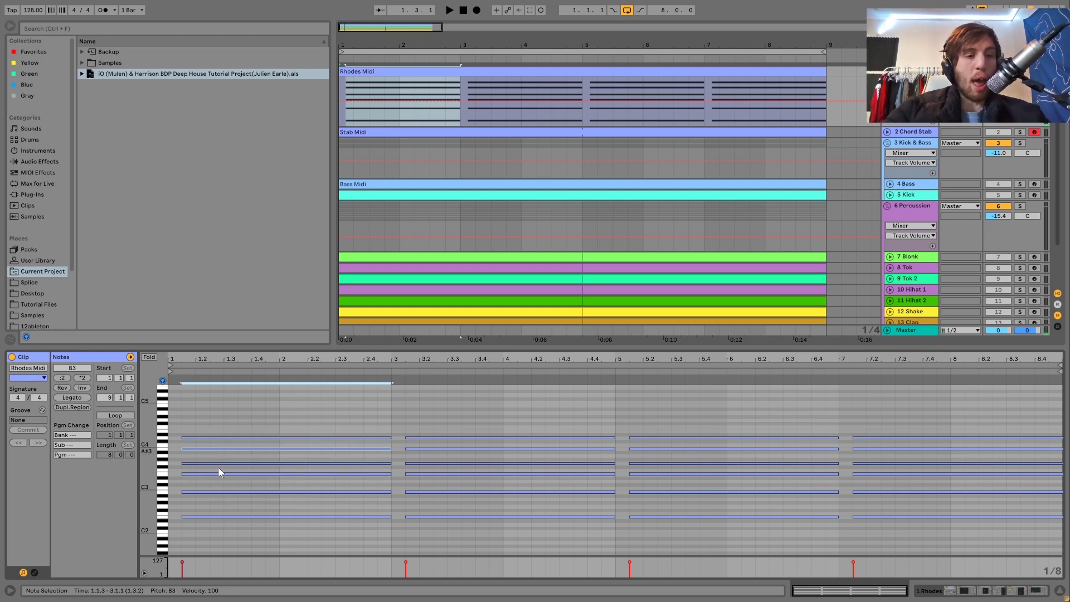
{"action": "left_click", "coordinate": [220, 473]}
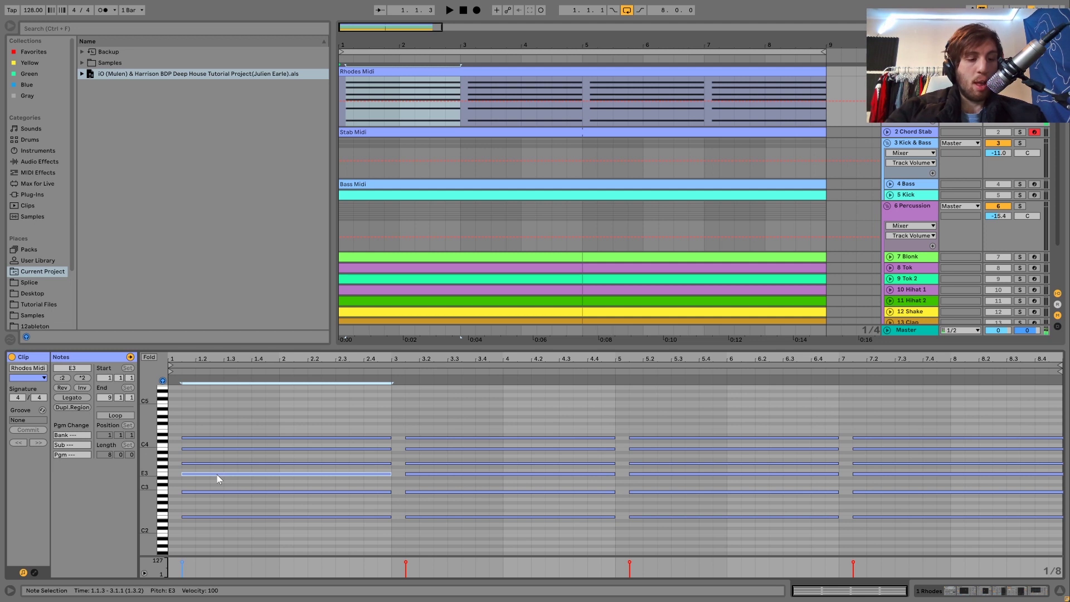
{"action": "left_click_drag", "start_coordinate": [212, 487], "coordinate": [219, 537]}
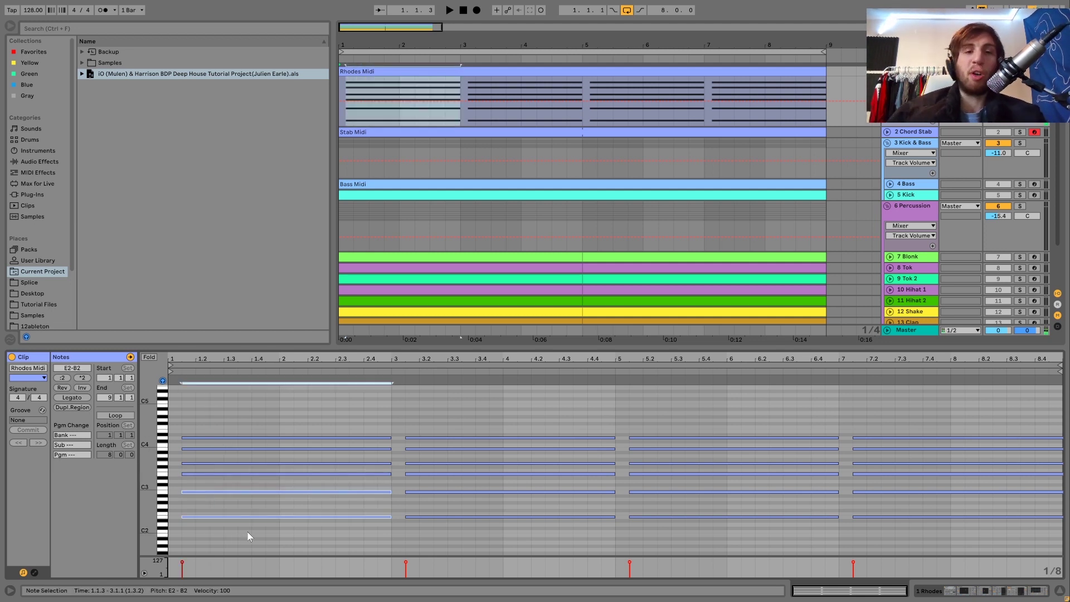
- Select the E2 and B2 bass notes across all Rhodes chords and audition the clip
{"action": "key", "text": "space"}
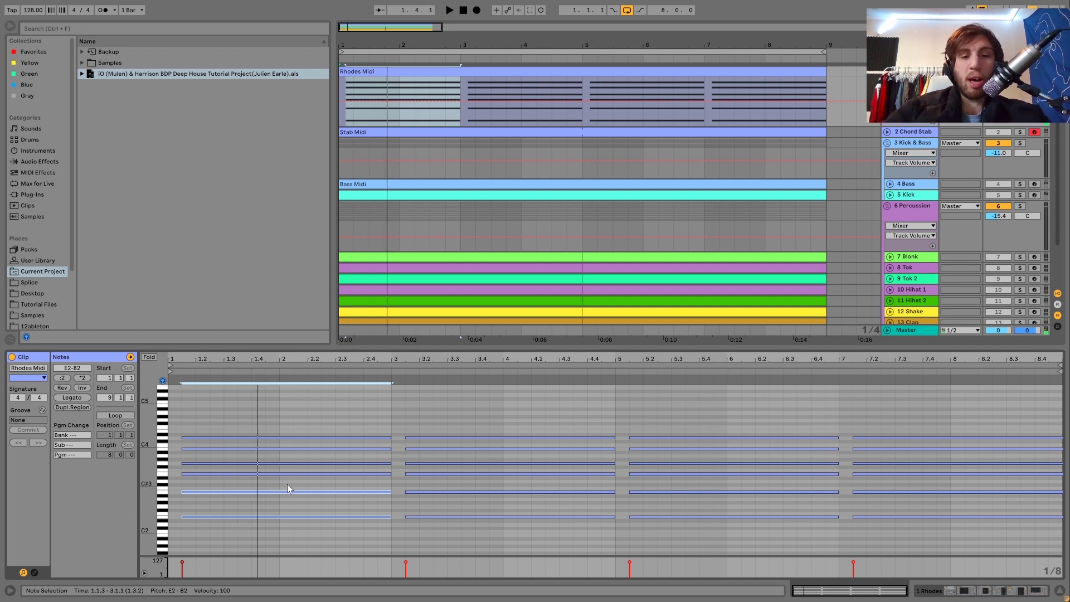
{"action": "left_click_drag", "start_coordinate": [302, 486], "coordinate": [930, 554]}
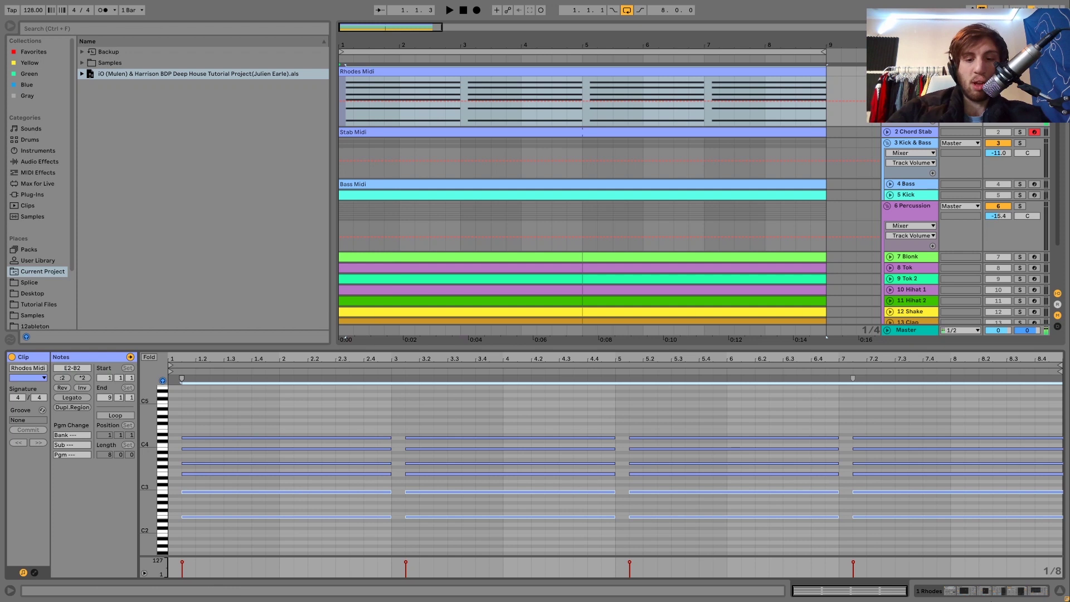
{"action": "key", "text": "space"}
{"action": "key", "text": "space"}
{"action": "key", "text": "0"}
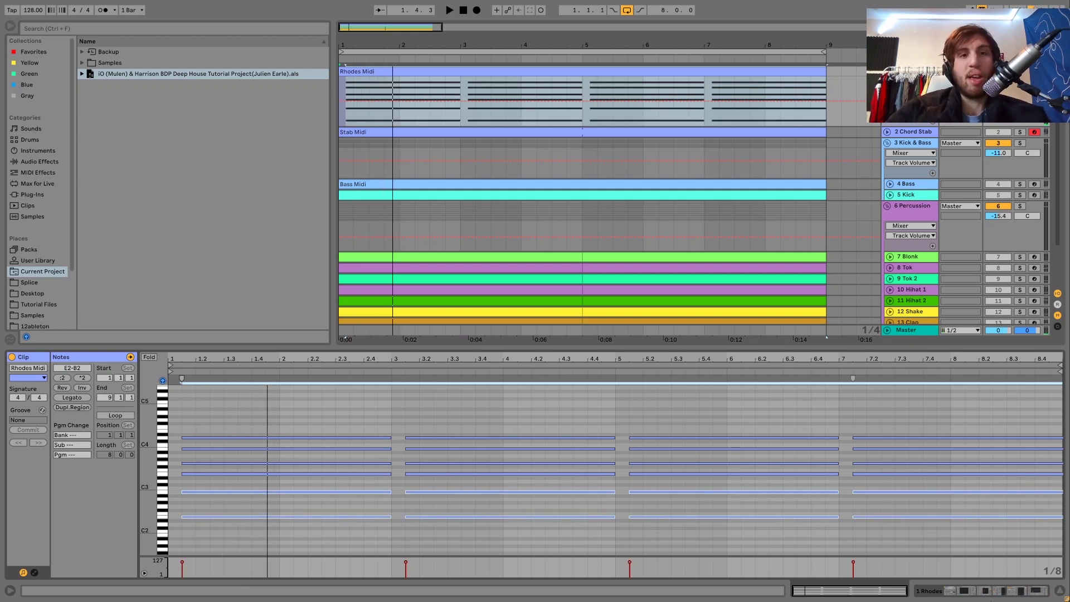
{"action": "key", "text": "space"}
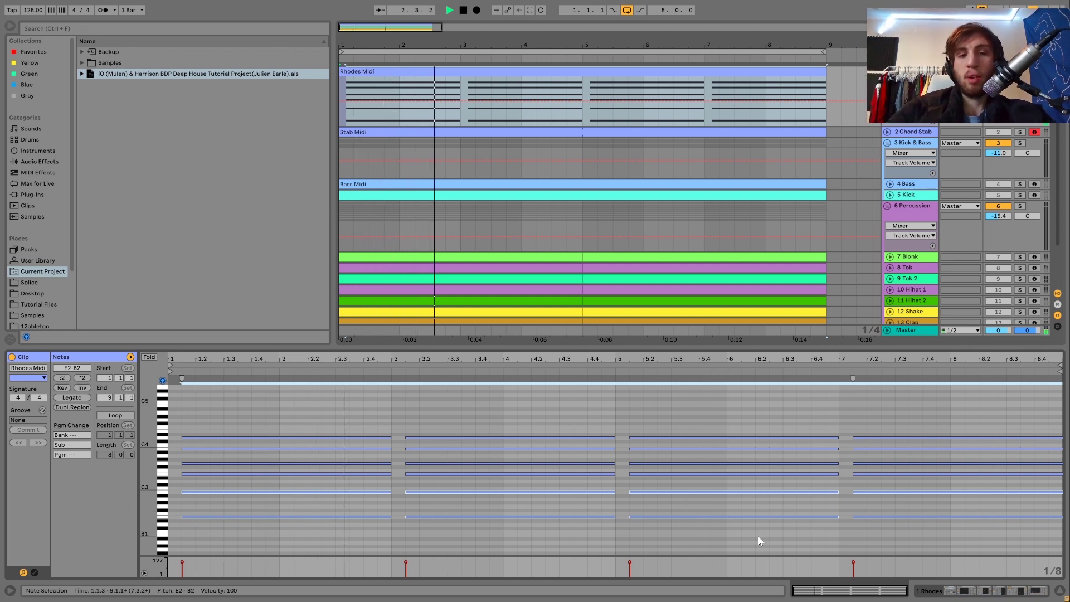
{"action": "key", "text": "space"}
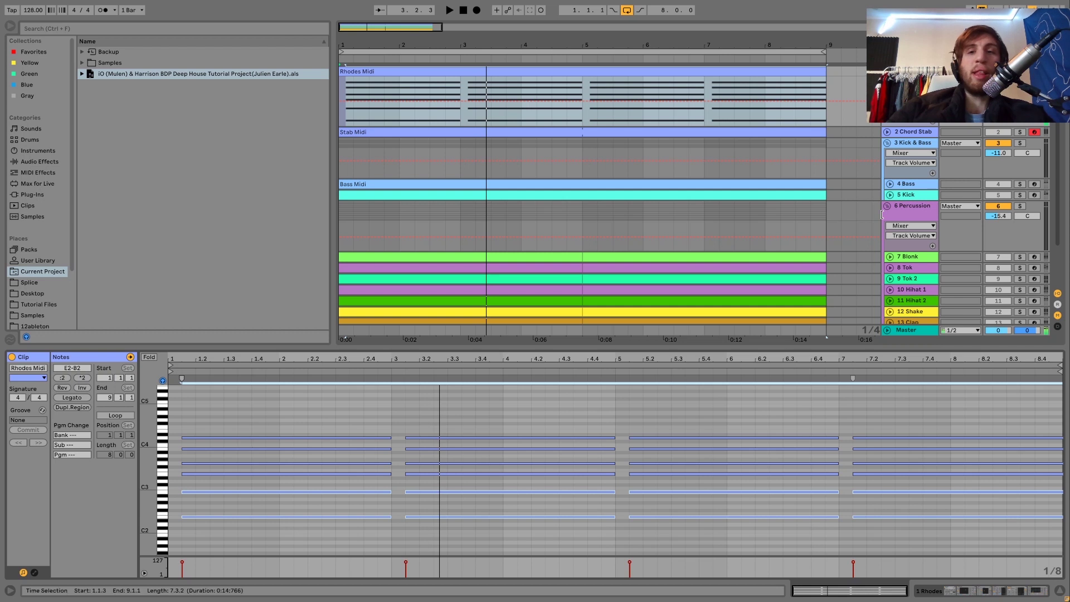
- Unsolo the Rhodes track and audition the chords within the full mix
{"action": "left_click", "coordinate": [1020, 71]}
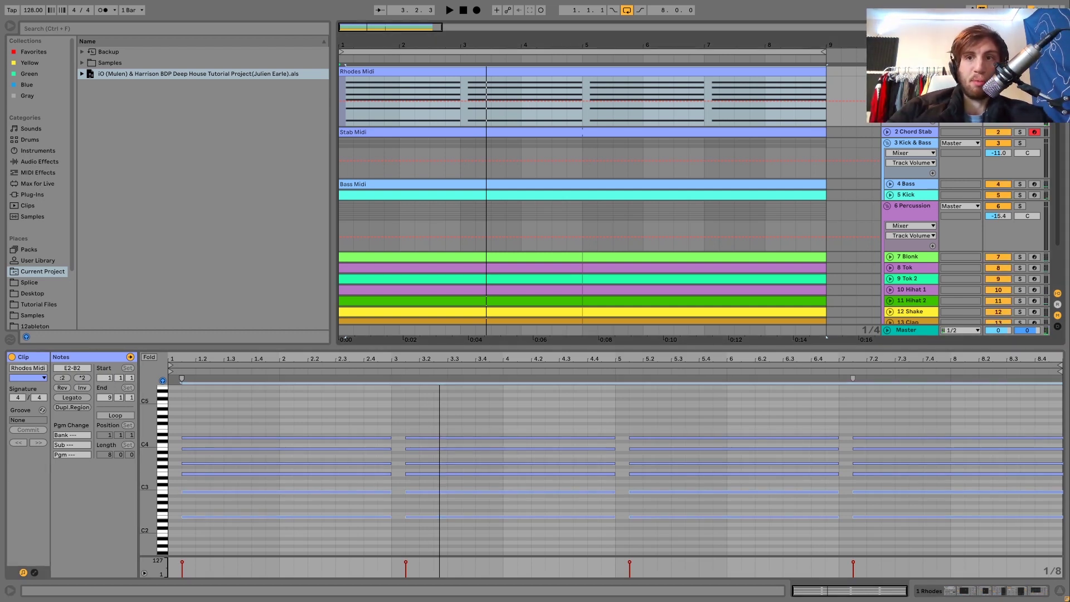
{"action": "key", "text": "space"}
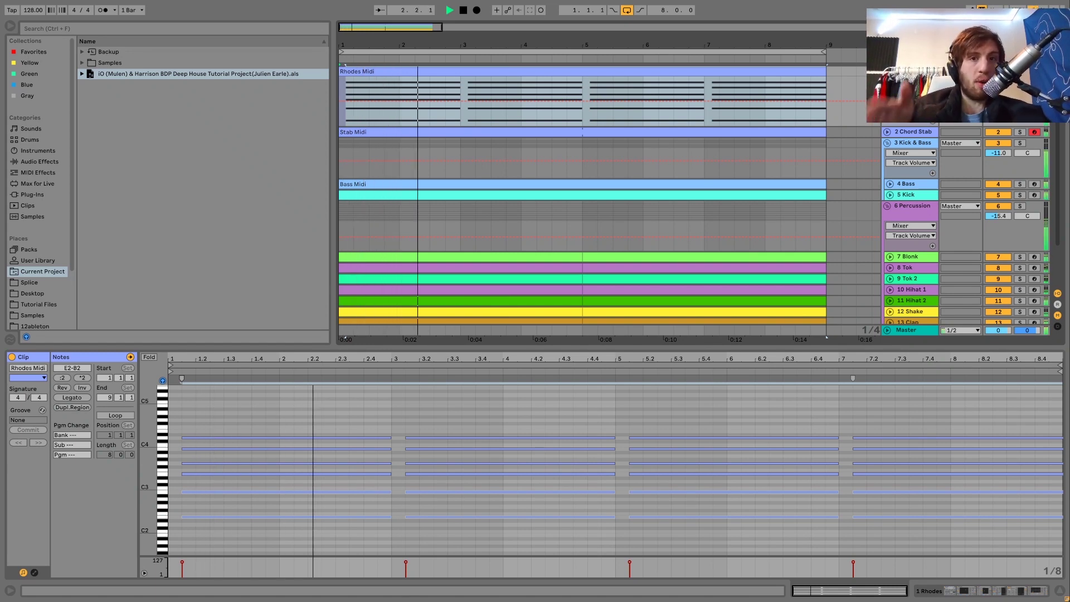
{"action": "key", "text": "space"}
{"action": "key", "text": "space"}
{"action": "key", "text": "space"}
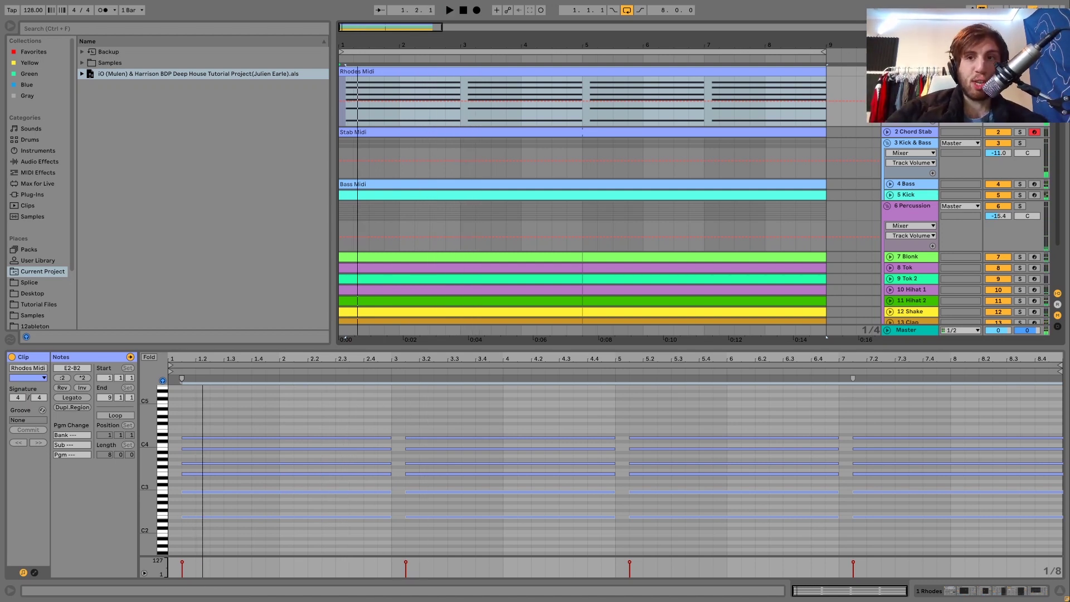
- Show the Rhodes track's device chain and audition the track soloed
{"action": "key", "text": "shift+Tab"}
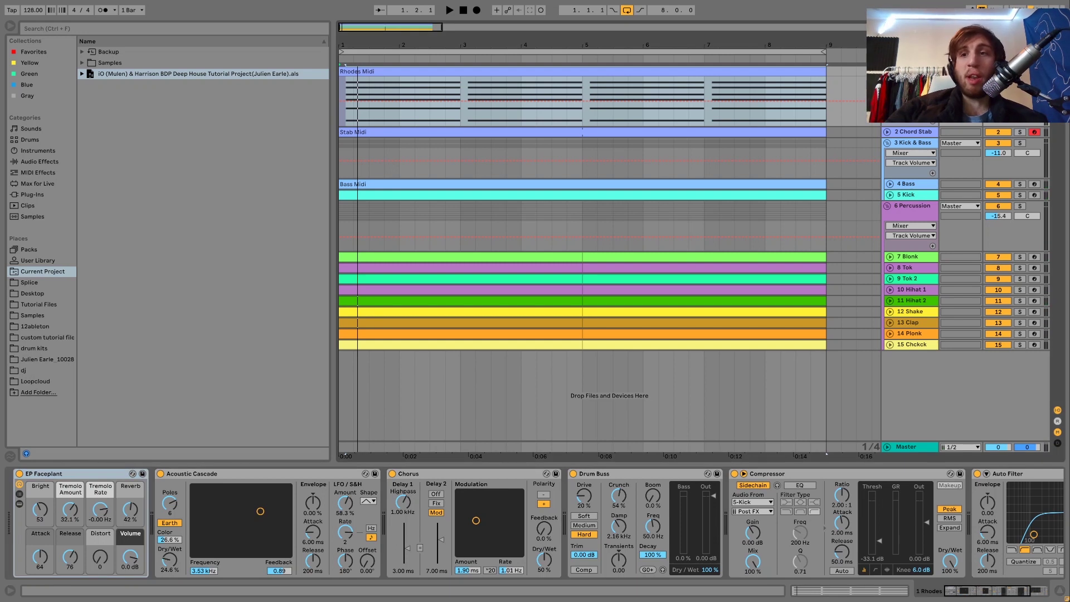
{"action": "left_click", "coordinate": [1020, 72]}
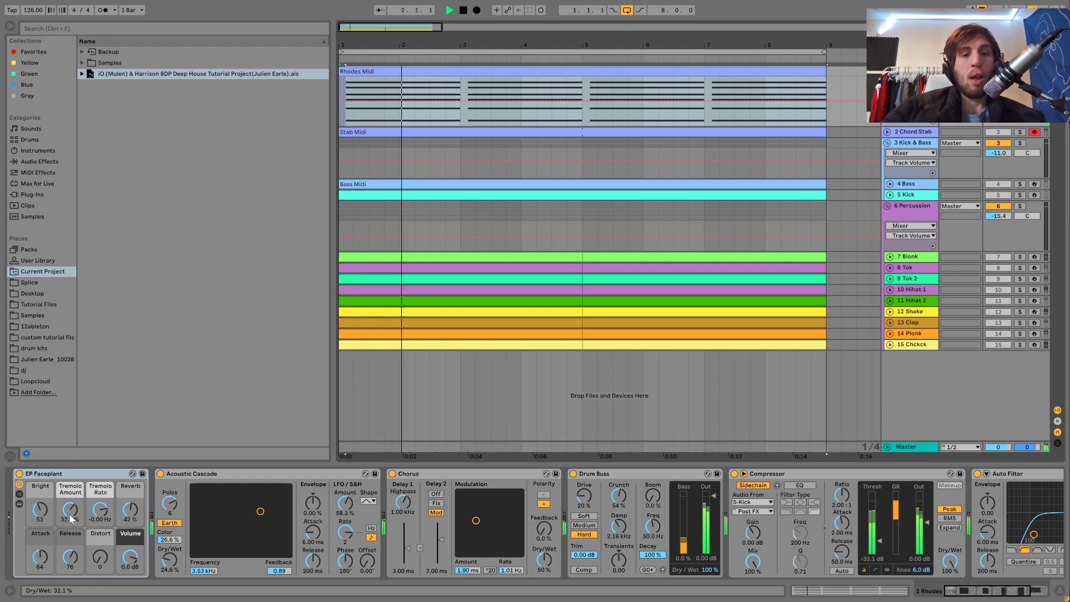
{"action": "key", "text": "space"}
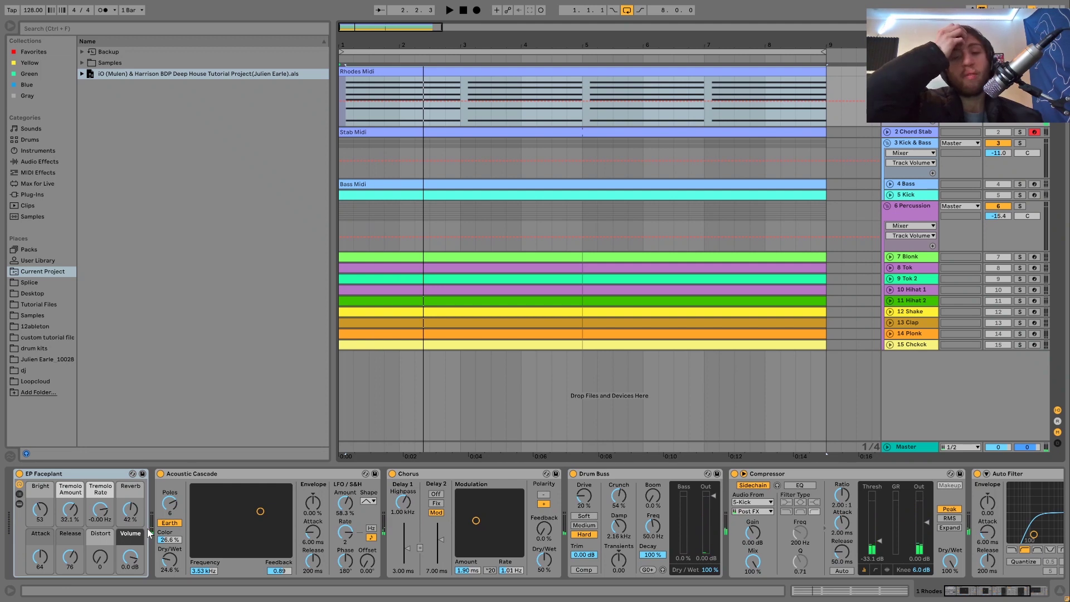
- Audition the Rhodes with the sidechain Compressor bypassed, re-enable the Compressor, and play the chords again for comparison
{"action": "left_click", "coordinate": [735, 473]}
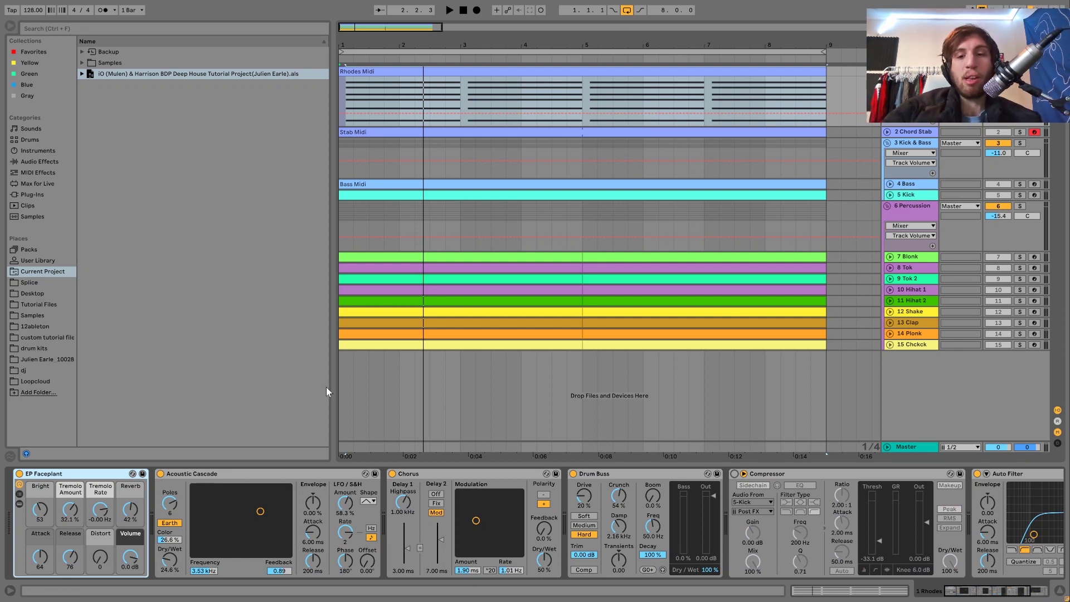
{"action": "key", "text": "space"}
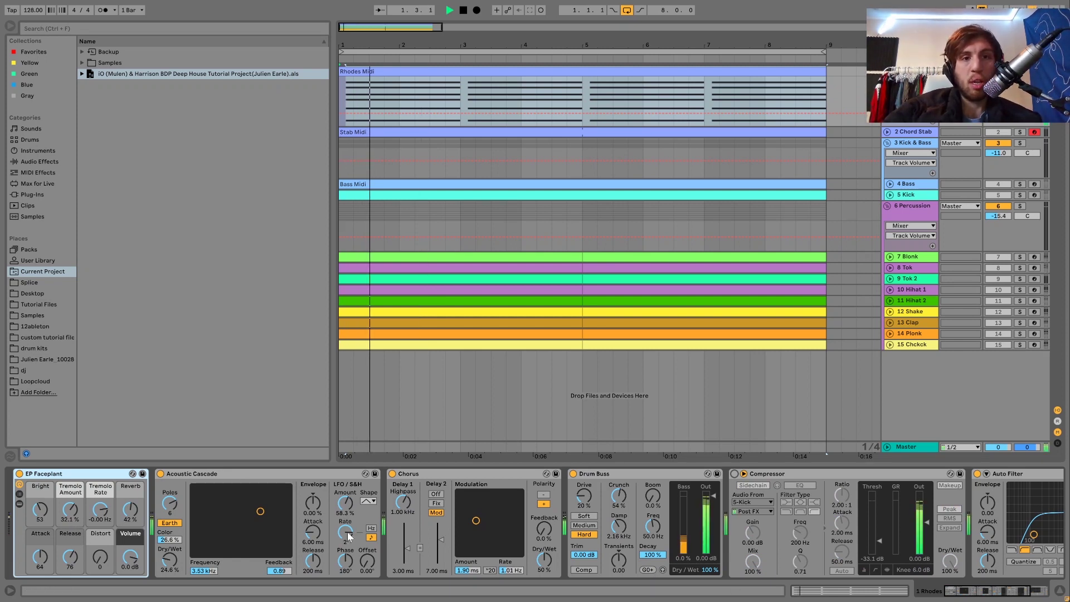
{"action": "key", "text": "space"}
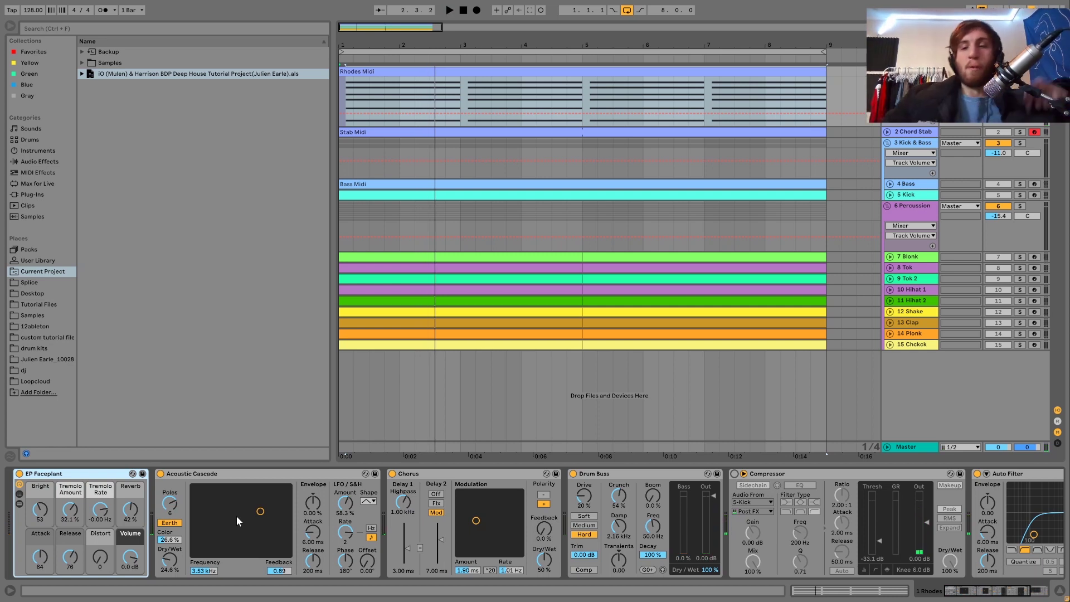
{"action": "key", "text": "space"}
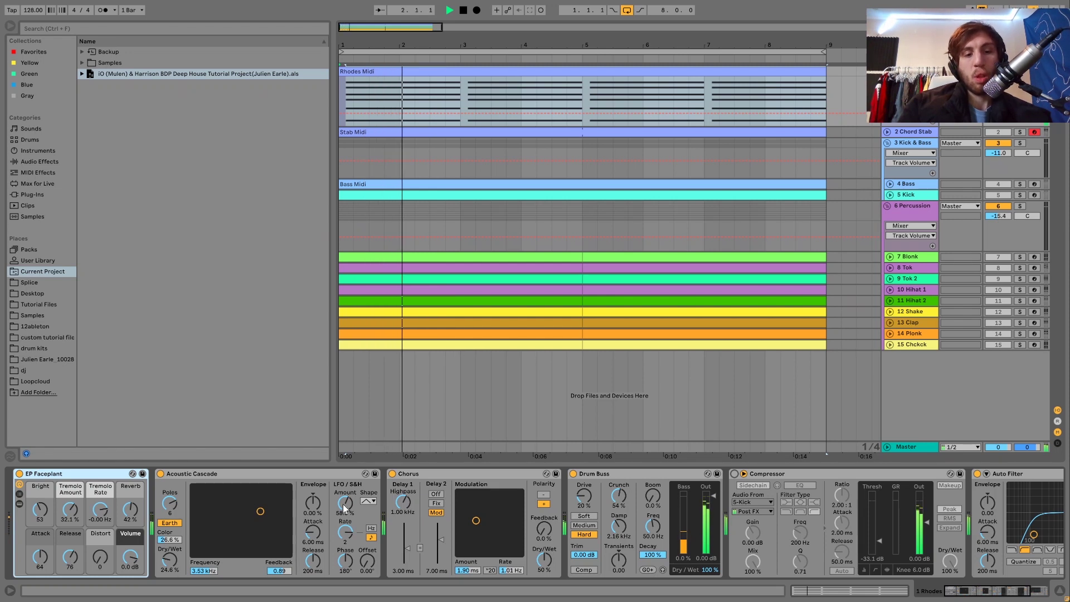
{"action": "key", "text": "space"}
{"action": "left_click", "coordinate": [735, 474]}
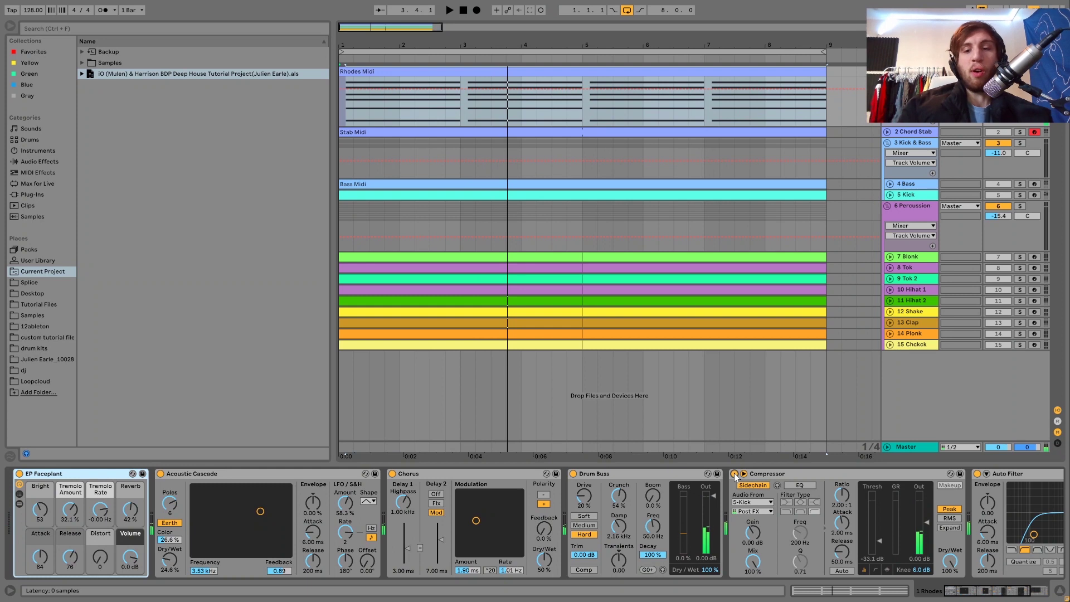
{"action": "key", "text": "space"}
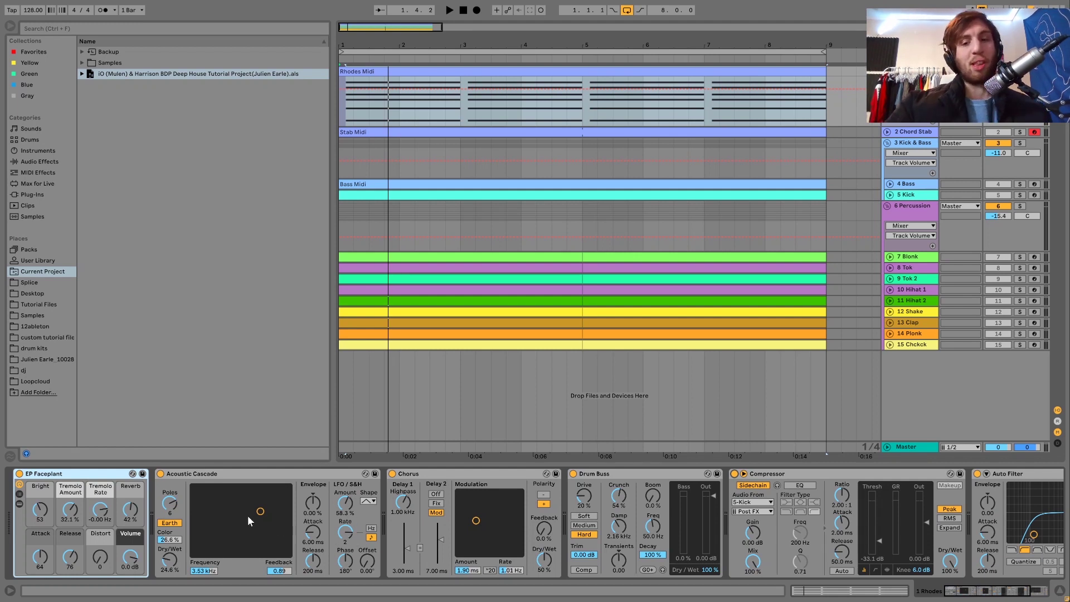
- Audition the Rhodes with the Acoustic Cascade filter bypassed, re-enable the filter, and play the chords again for comparison
{"action": "left_click", "coordinate": [160, 473]}
{"action": "key", "text": "space"}
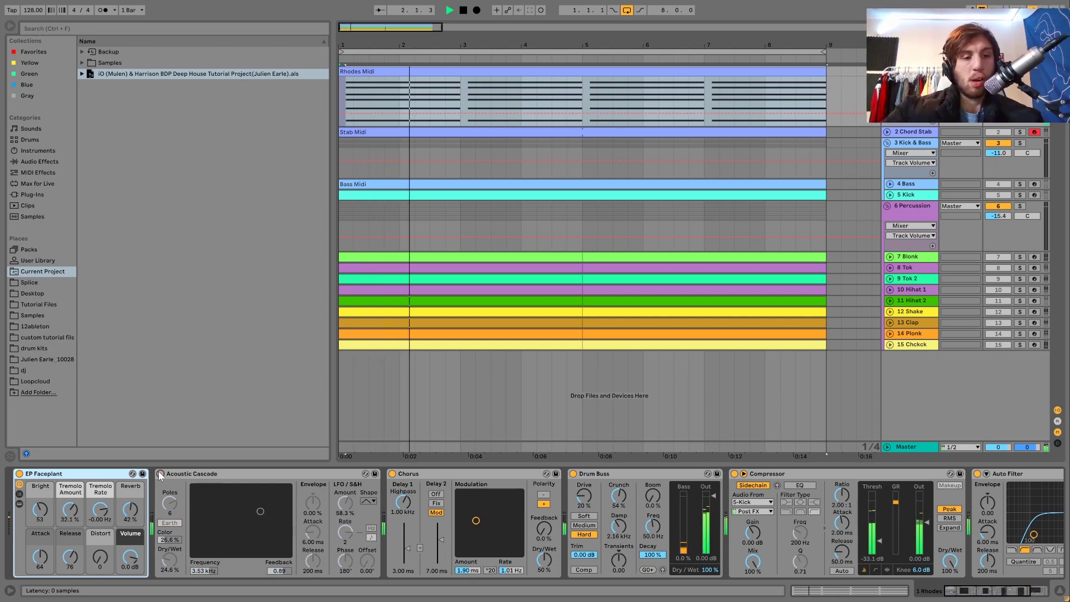
{"action": "left_click", "coordinate": [161, 474]}
{"action": "key", "text": "space"}
{"action": "key", "text": "space"}
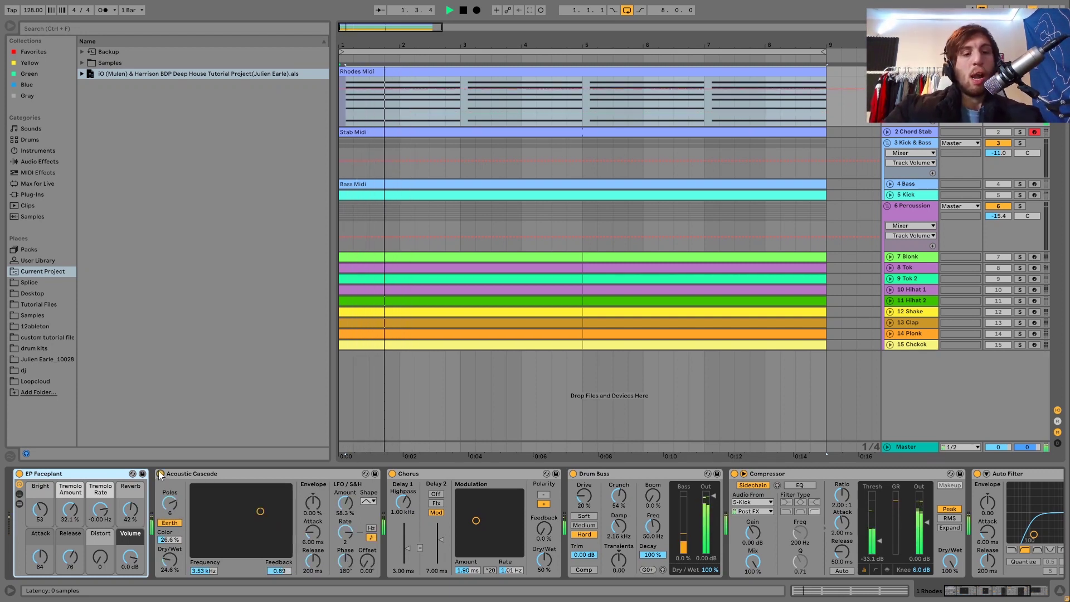
{"action": "key", "text": "space"}
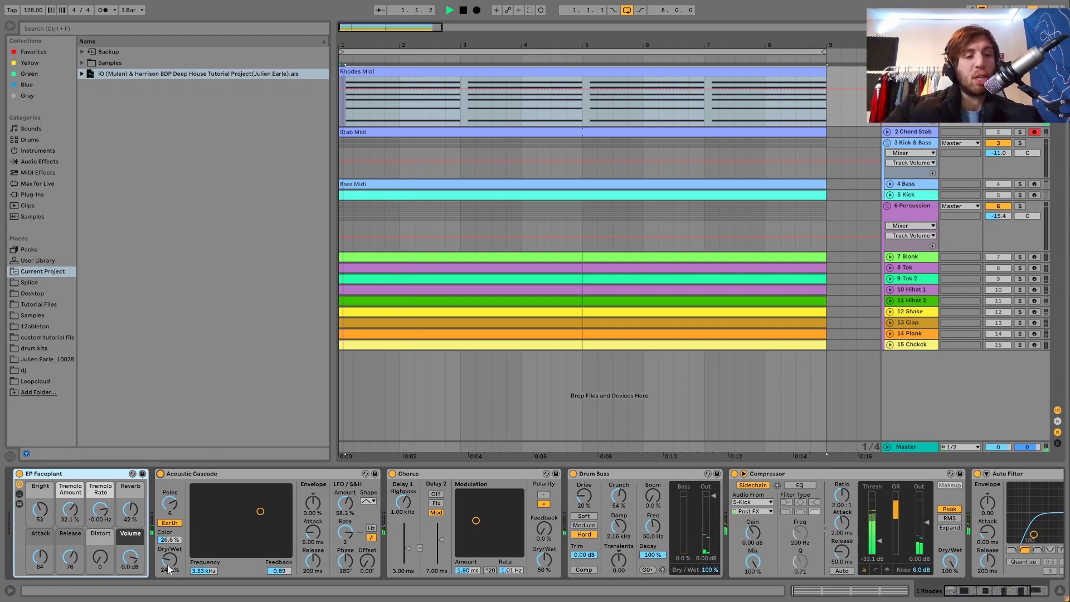
- Try a different Dry/Wet amount on the Acoustic Cascade filter, undo the change, and audition the Rhodes
{"action": "left_click_drag", "start_coordinate": [167, 564], "coordinate": [170, 569]}
{"action": "key", "text": "ctrl+z"}
{"action": "key", "text": "space"}
{"action": "key", "text": "space"}
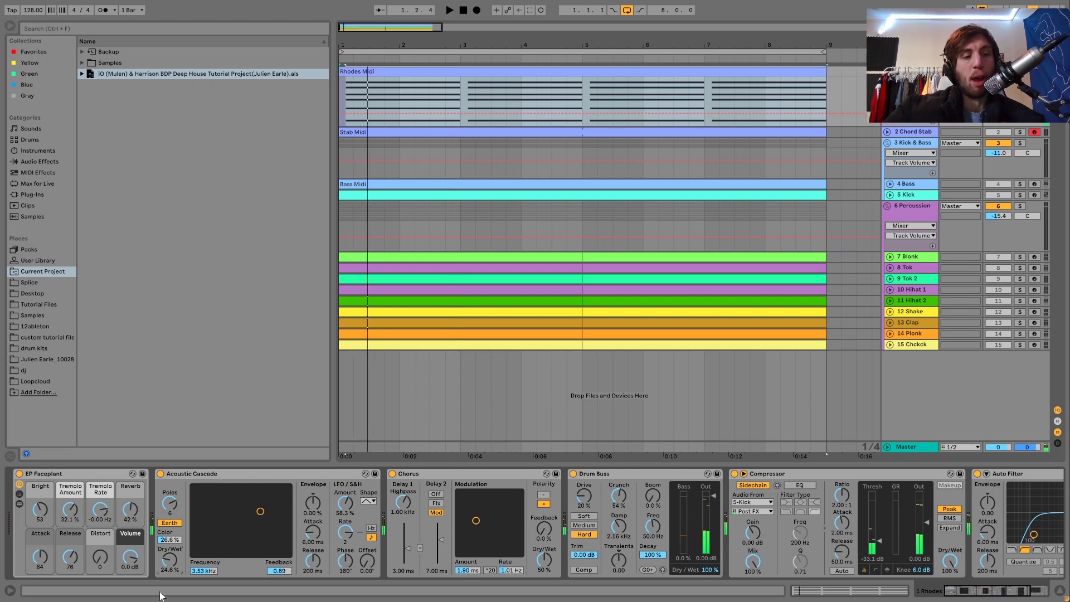
- Audition the Rhodes with the Drum Buss active and select that device in the chain
{"action": "scroll", "coordinate": [444, 534], "scroll_direction": "right", "scroll_amount": 5}
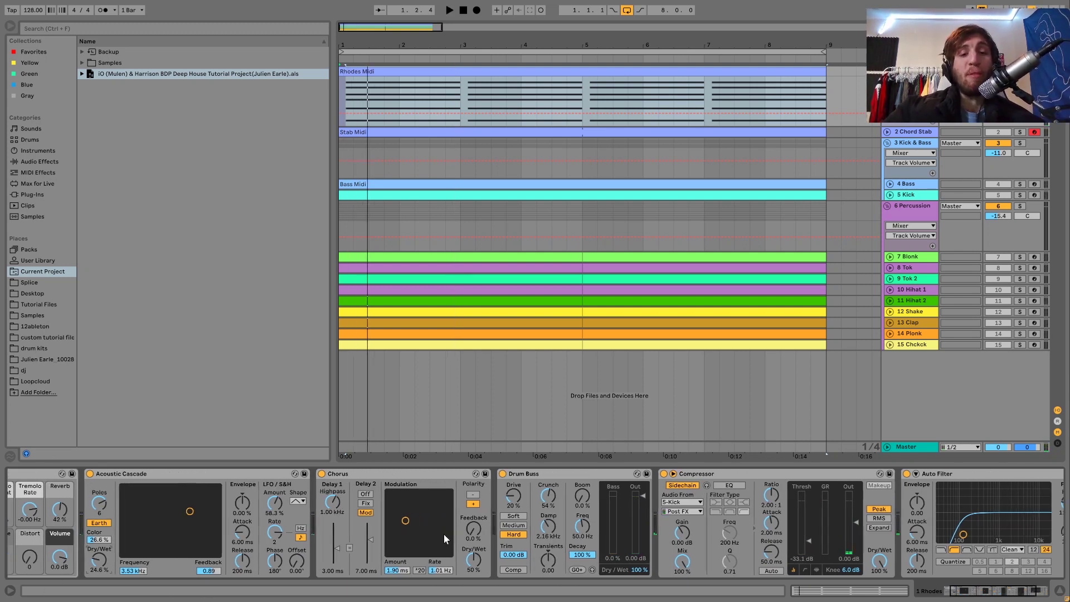
{"action": "scroll", "coordinate": [444, 535], "scroll_direction": "right", "scroll_amount": 4}
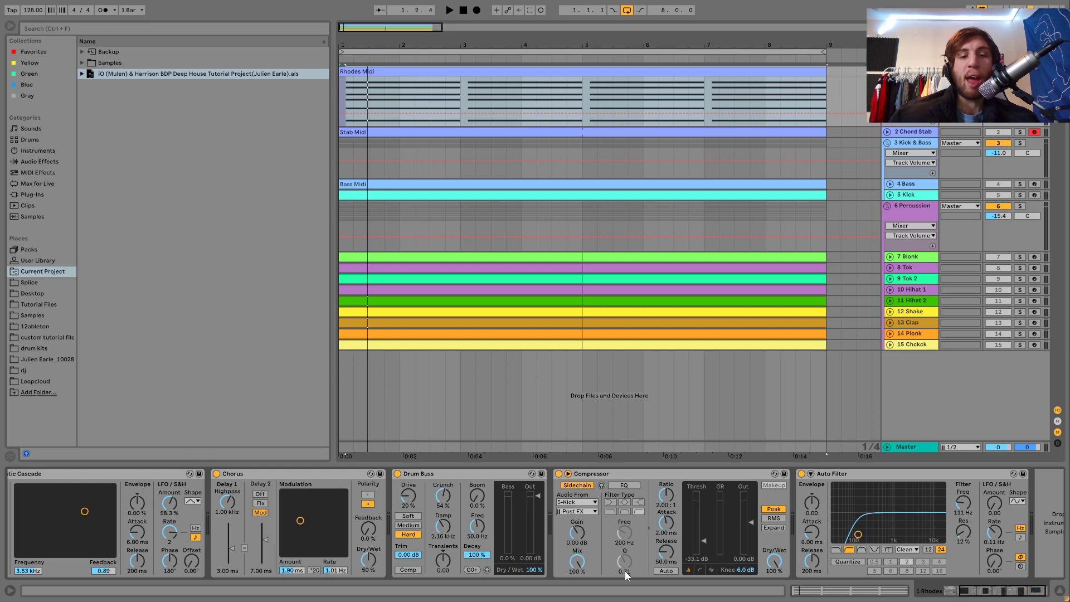
{"action": "key", "text": "space"}
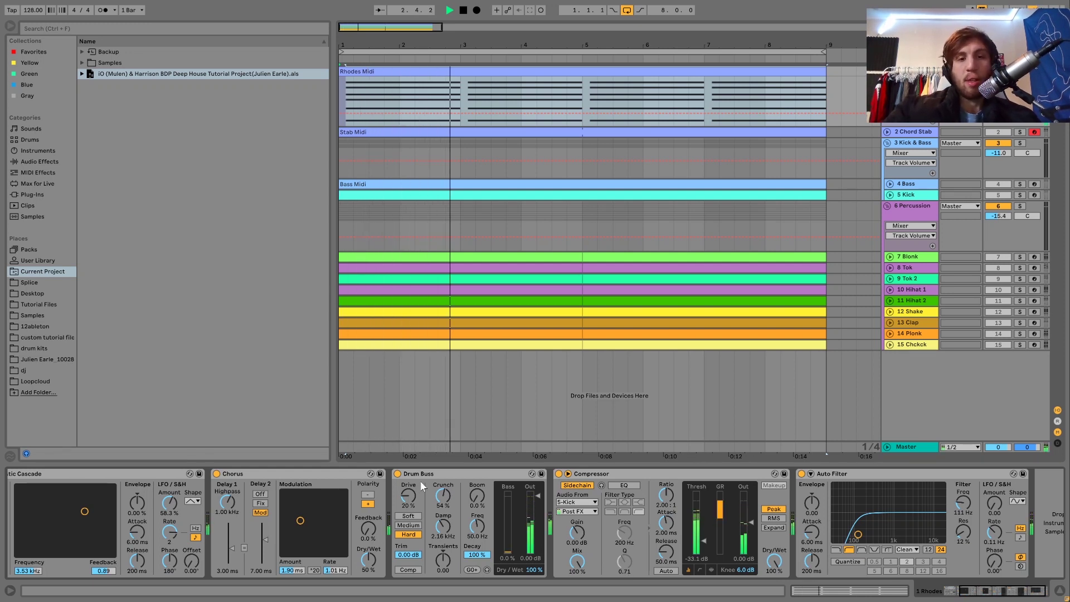
{"action": "key", "text": "space"}
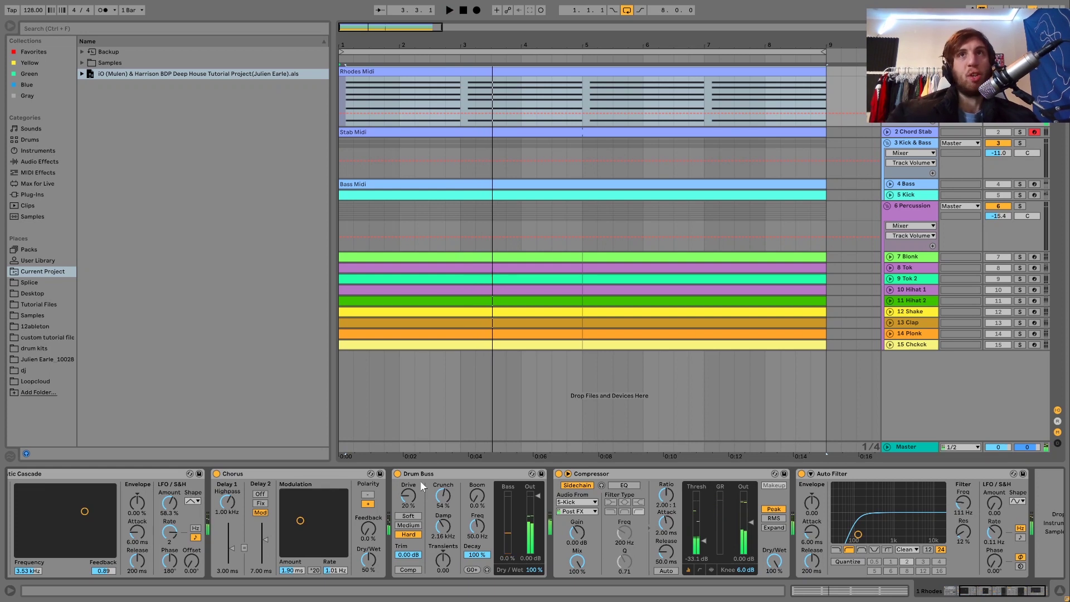
{"action": "key", "text": "space"}
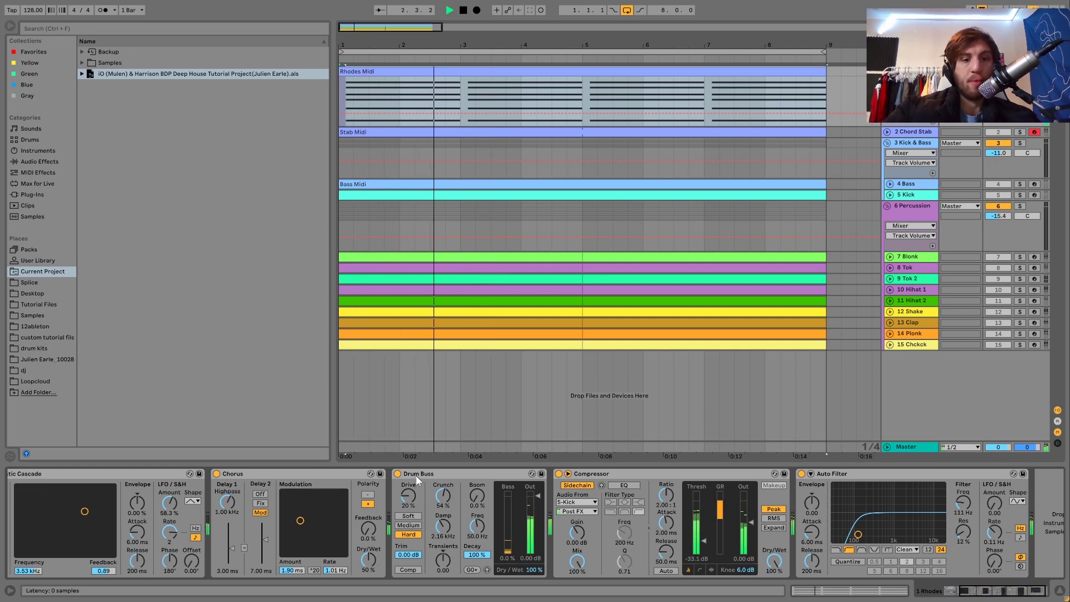
{"action": "left_click", "coordinate": [415, 474]}
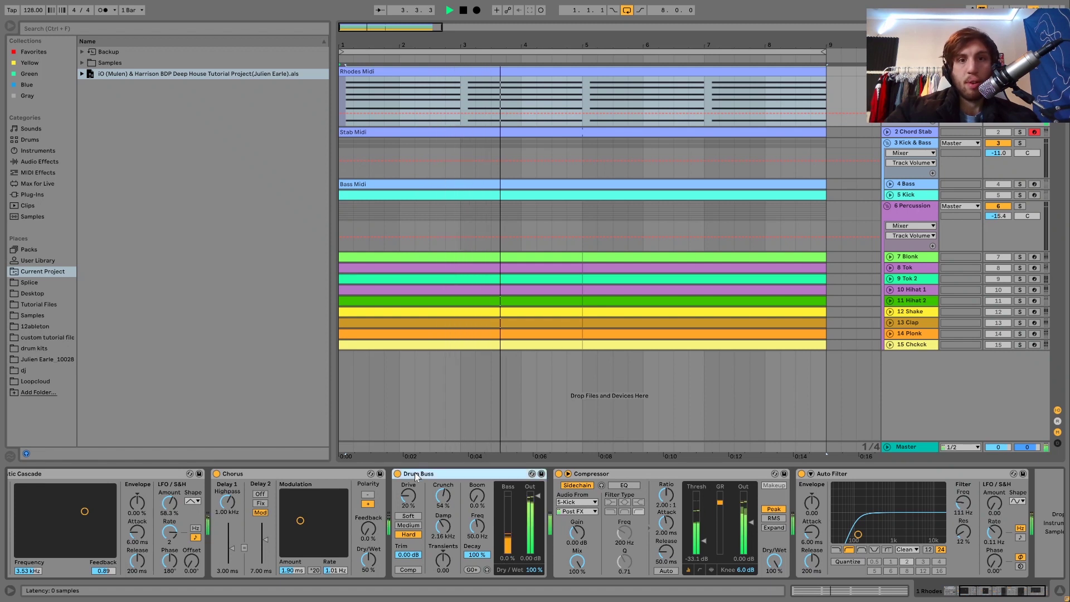
{"action": "key", "text": "space"}
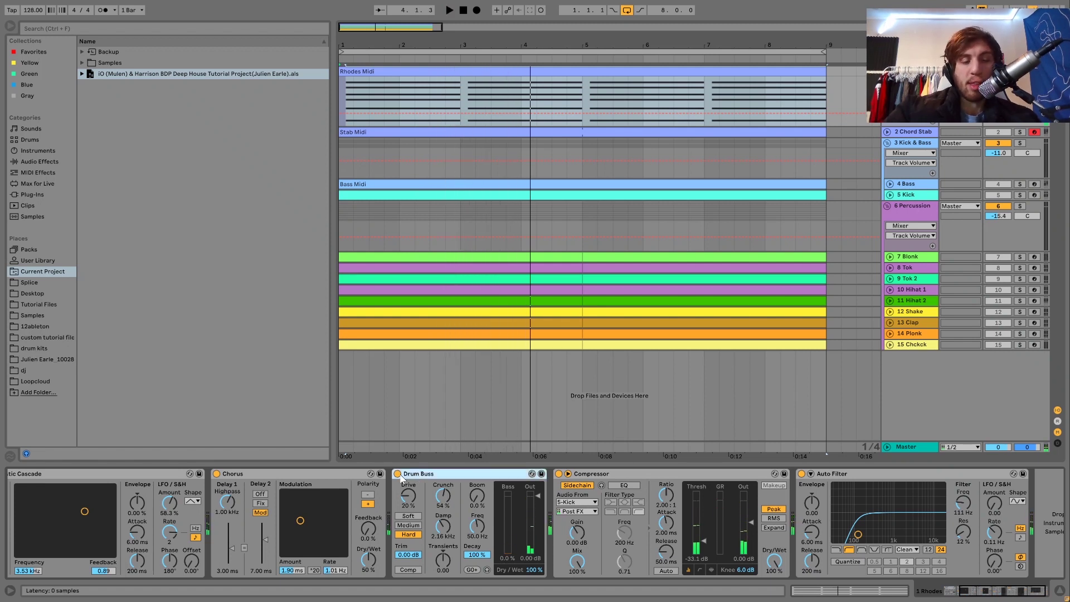
- Audition the Rhodes with the Drum Buss bypassed, and re-enable the device during playback for comparison
{"action": "left_click", "coordinate": [397, 474]}
{"action": "key", "text": "space"}
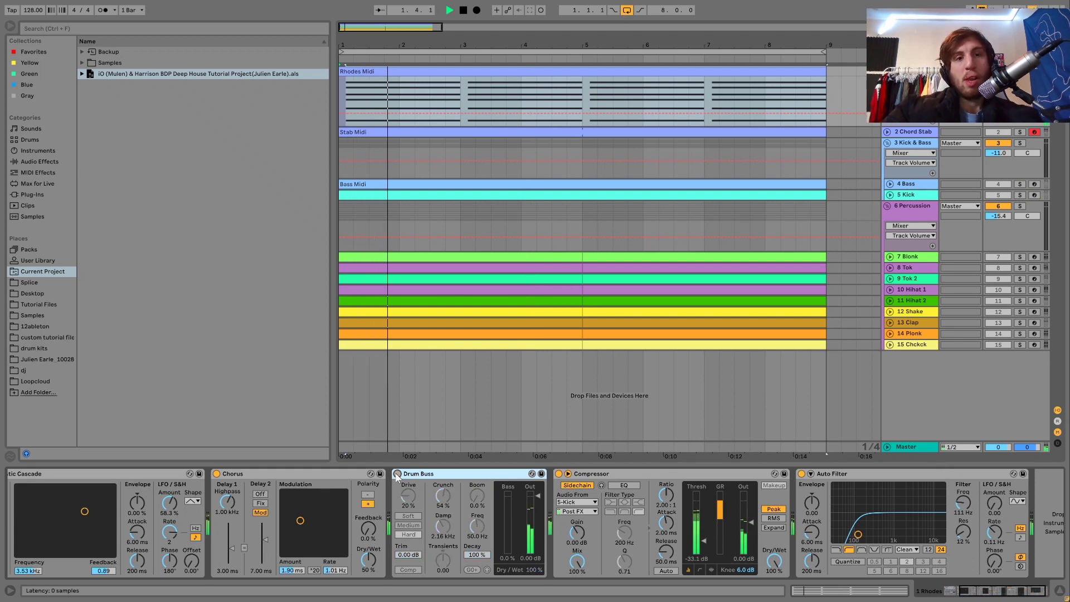
{"action": "left_click", "coordinate": [397, 474]}
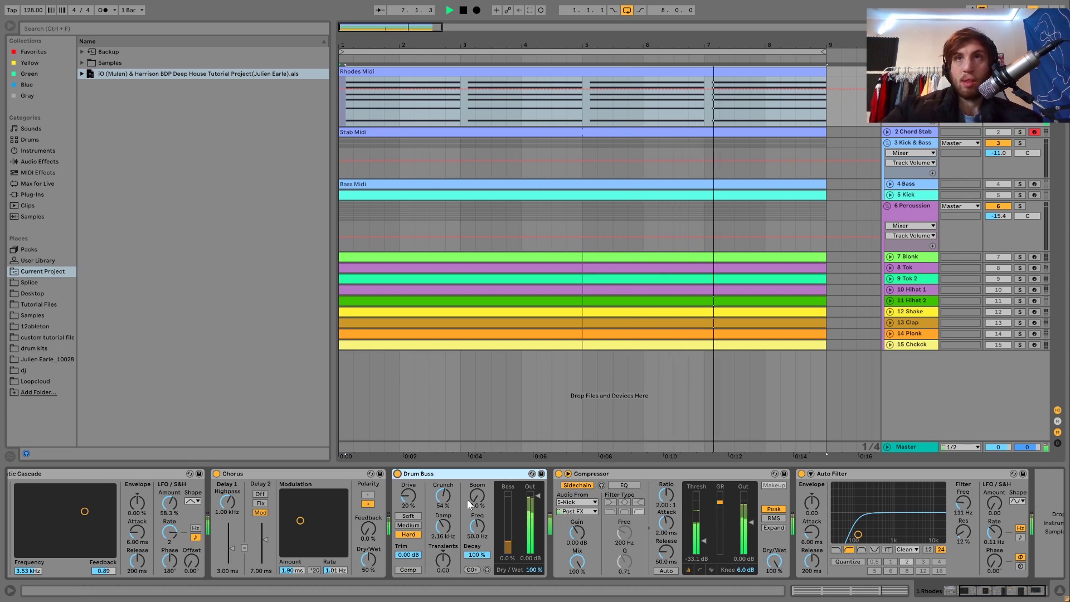
{"action": "scroll", "coordinate": [471, 503], "scroll_direction": "right", "scroll_amount": 2}
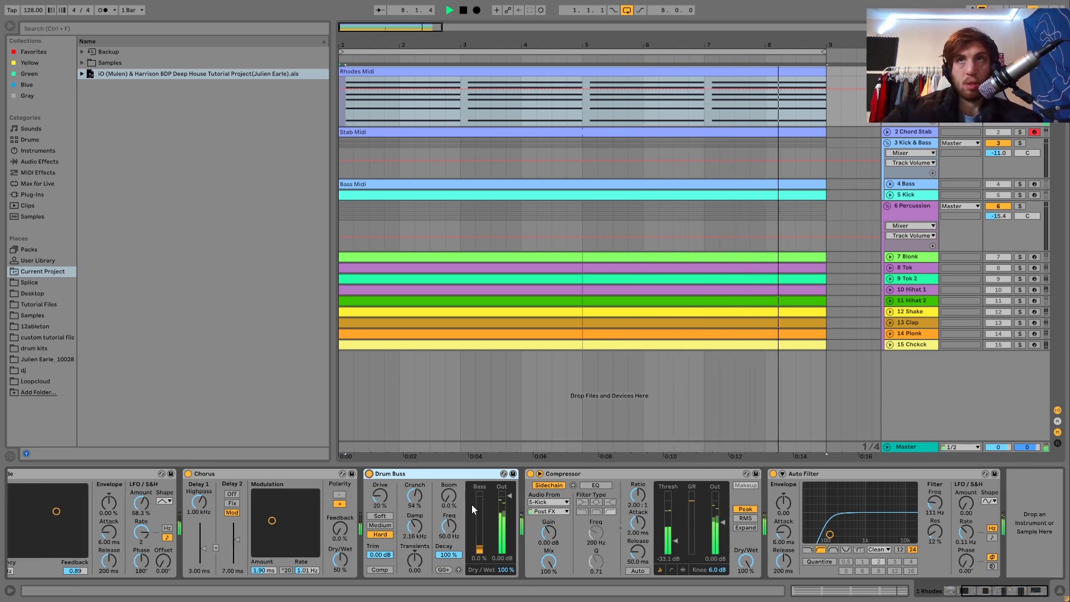
{"action": "key", "text": "space"}
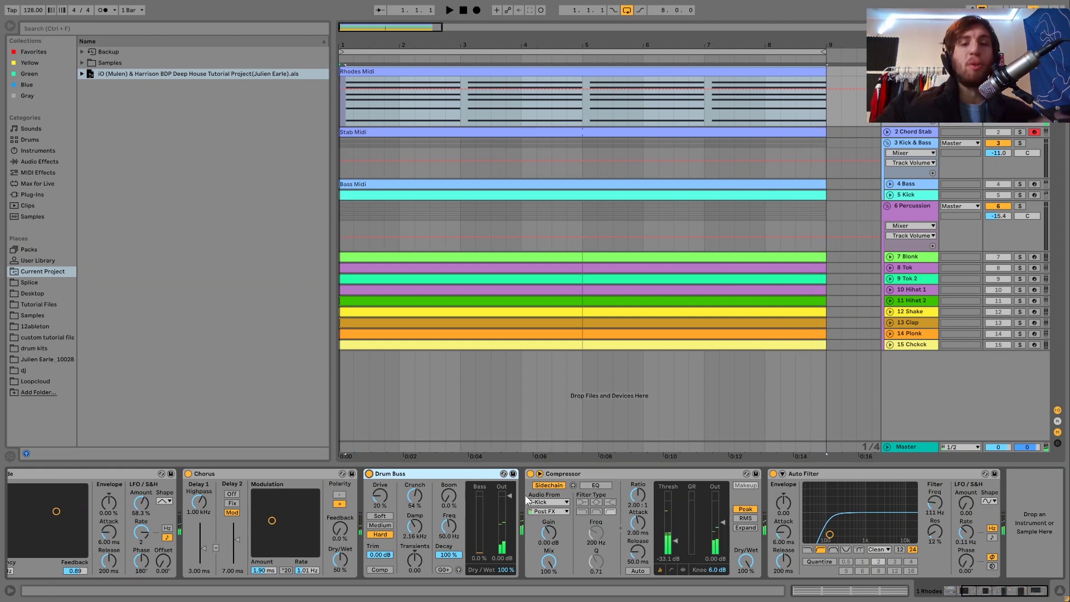
- Adjust the Rhodes Auto Filter to a frequency of 91.1 Hz and a resonance of 20%, and audition the track
{"action": "key", "text": "space"}
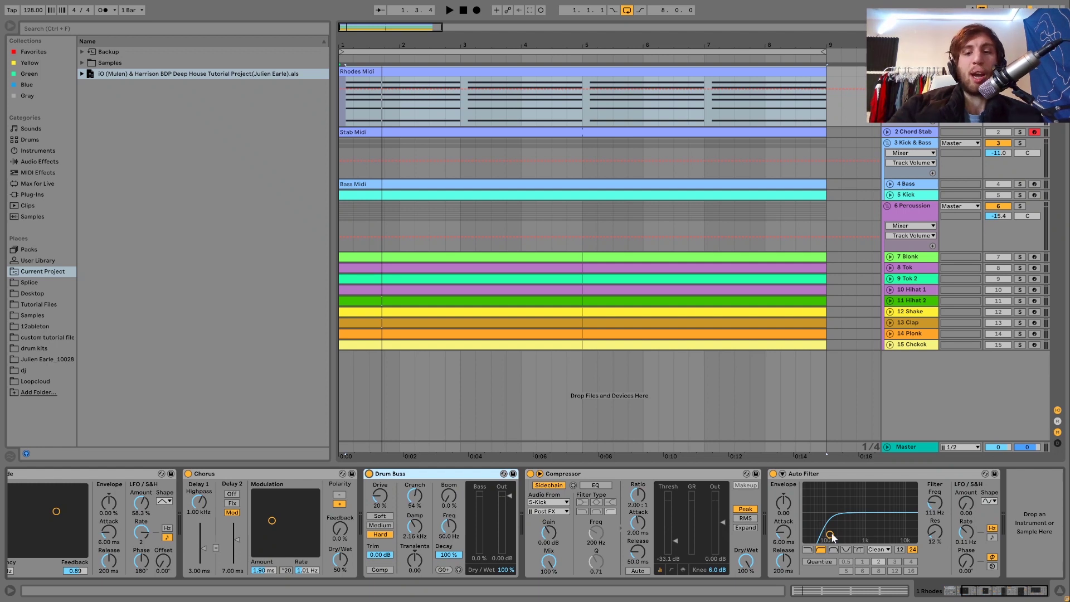
{"action": "left_click", "coordinate": [829, 534]}
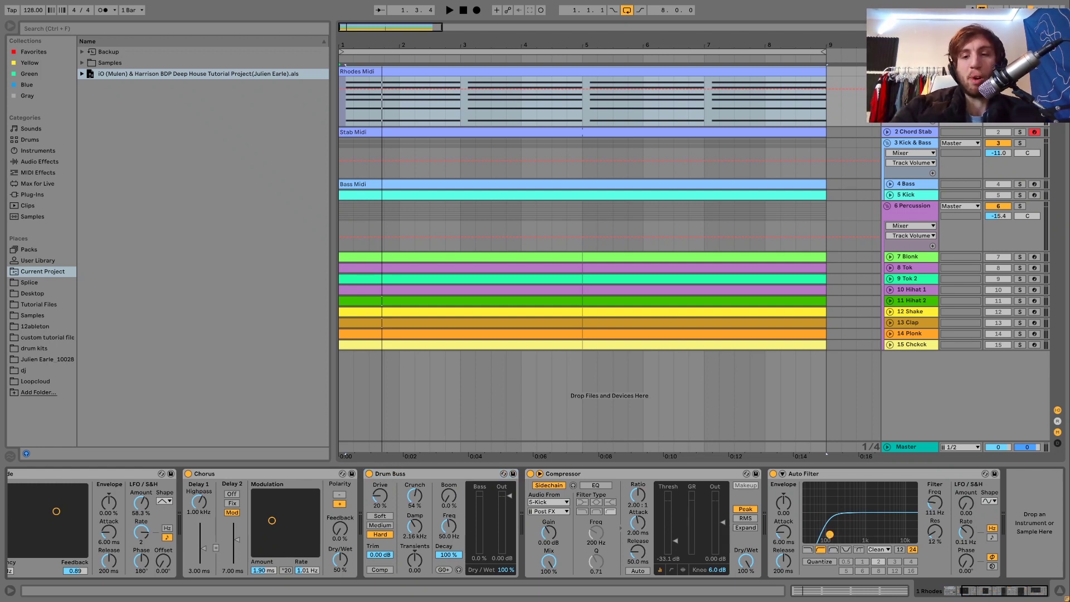
{"action": "key", "text": "space"}
{"action": "left_click_drag", "start_coordinate": [838, 532], "coordinate": [839, 530]}
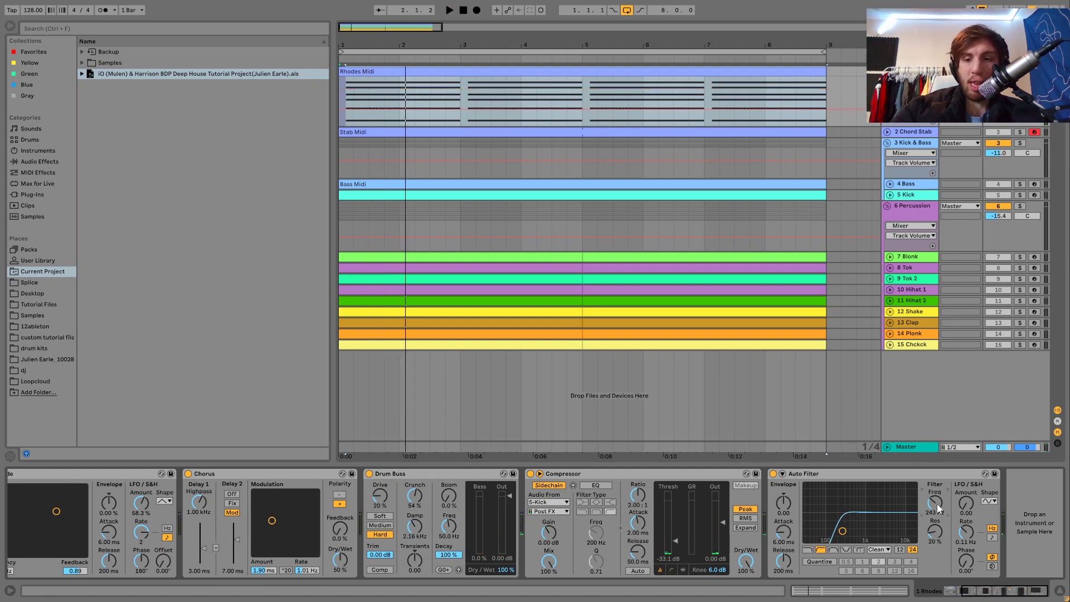
{"action": "key", "text": "space"}
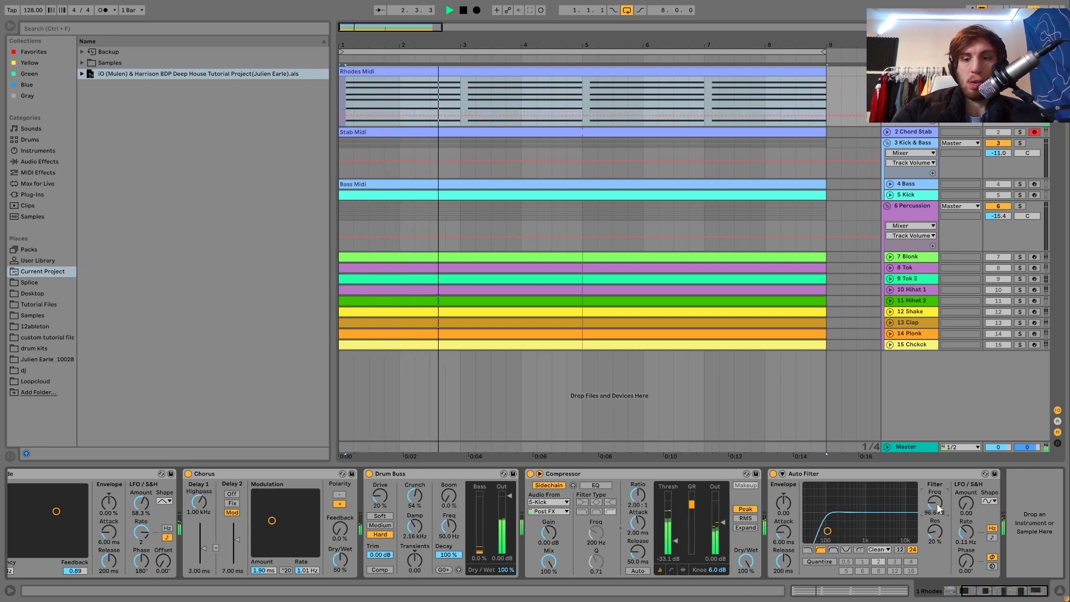
{"action": "key", "text": "space"}
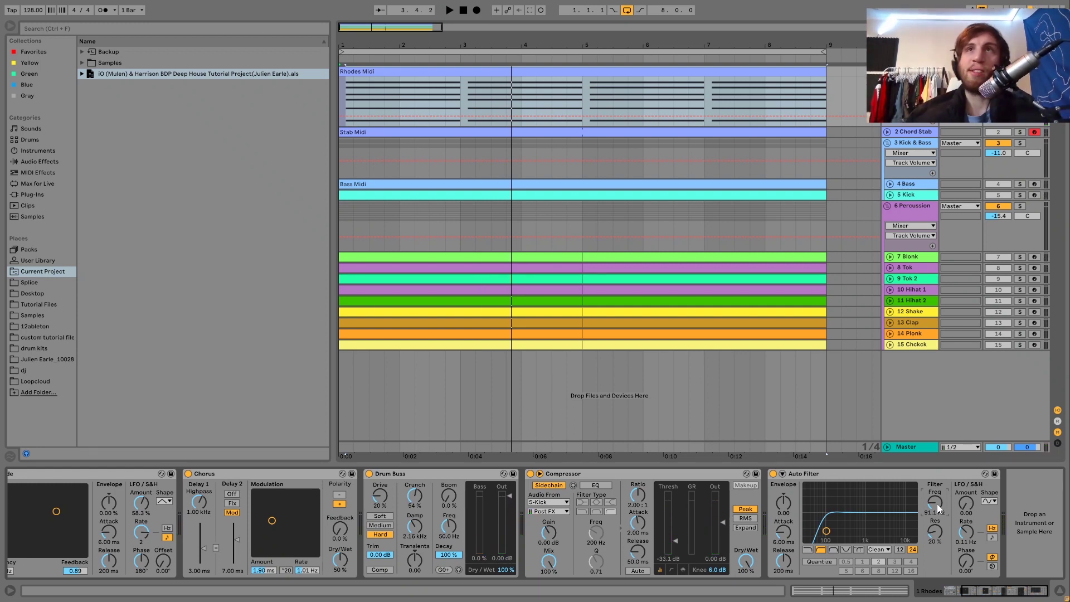
{"action": "key", "text": "space"}
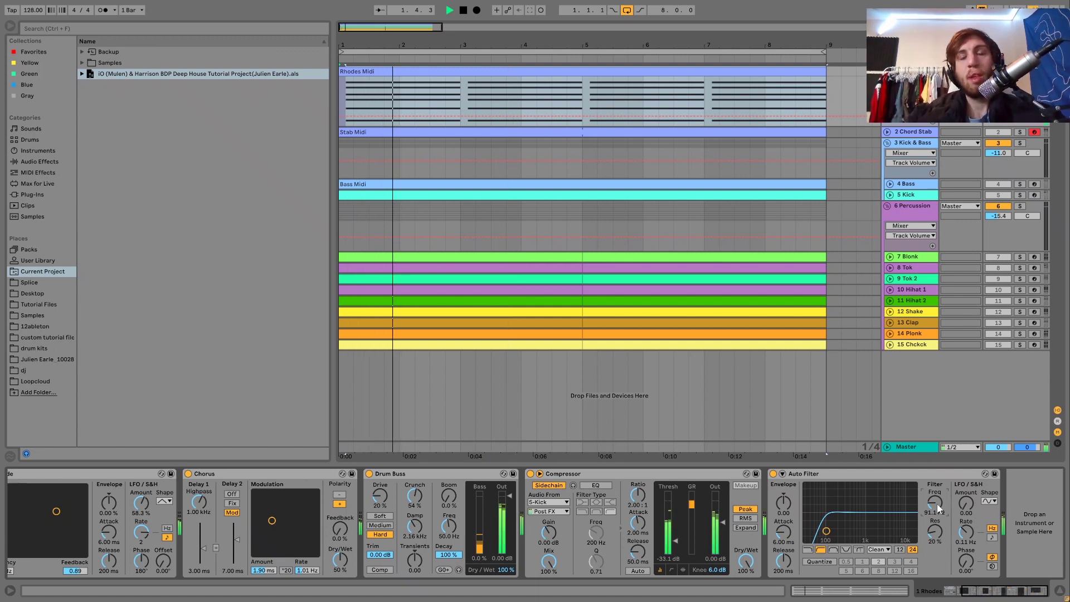
{"action": "key", "text": "space"}
{"action": "key", "text": "space"}
{"action": "key", "text": "space"}
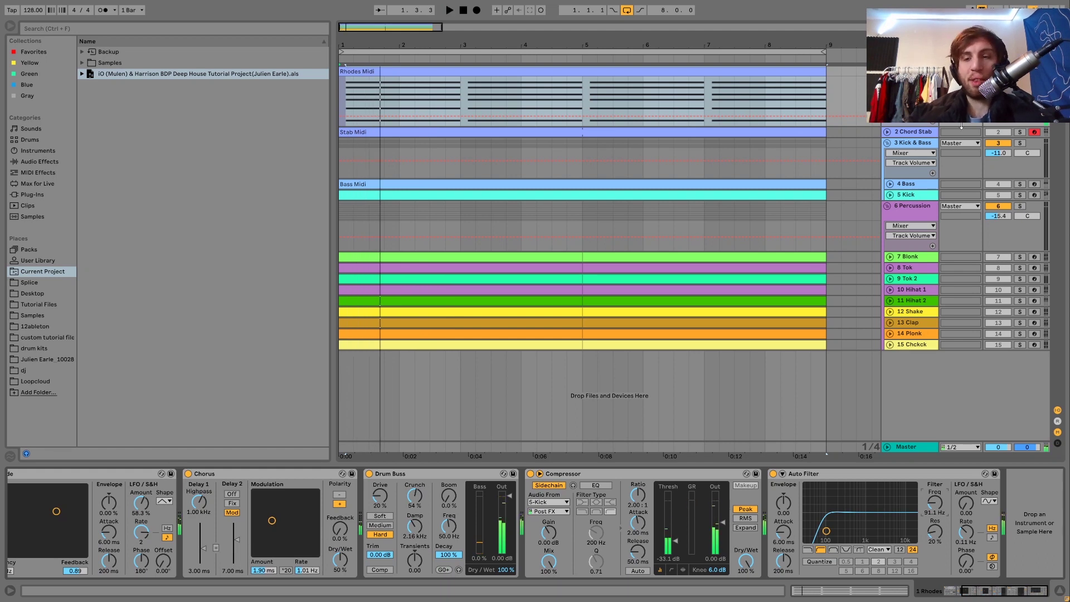
- Unfold and solo the Chord Stab track, select its Stab Midi clip, and play it
{"action": "left_click", "coordinate": [929, 132]}
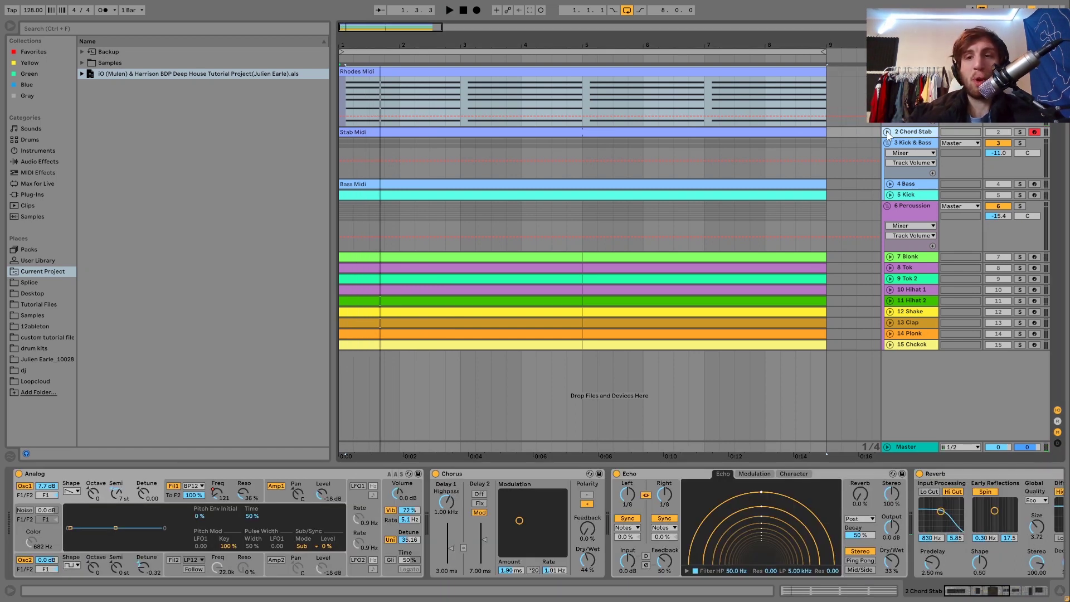
{"action": "key", "text": "Right"}
{"action": "left_click", "coordinate": [1019, 132]}
{"action": "left_click", "coordinate": [569, 131]}
{"action": "key", "text": "space"}
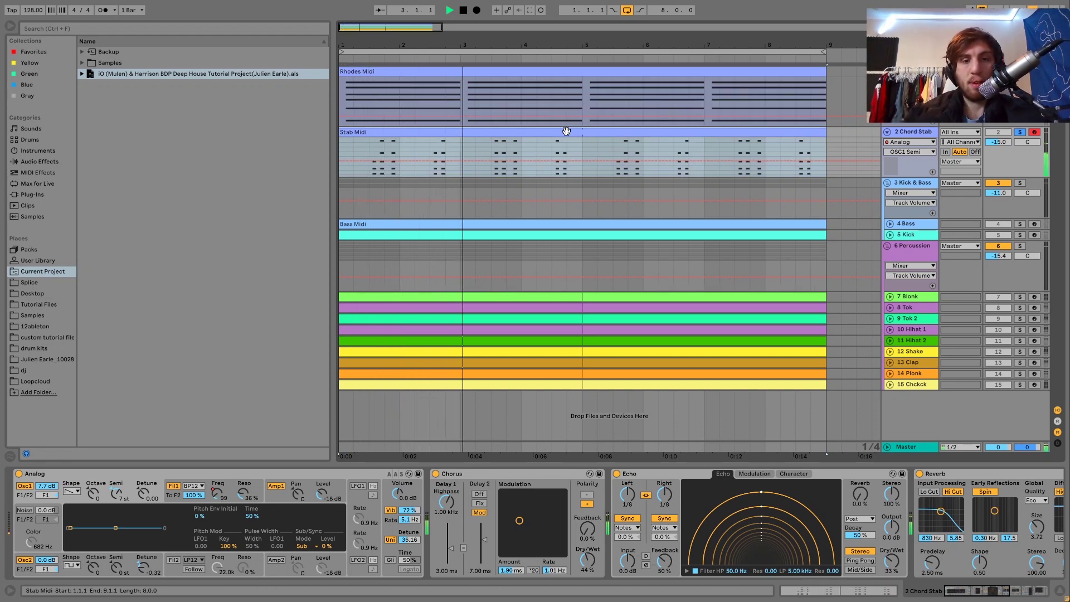
- Open the Stab Midi clip's notes, fit the stab voicings in view, and select the notes of the first stab
{"action": "double_click", "coordinate": [566, 131]}
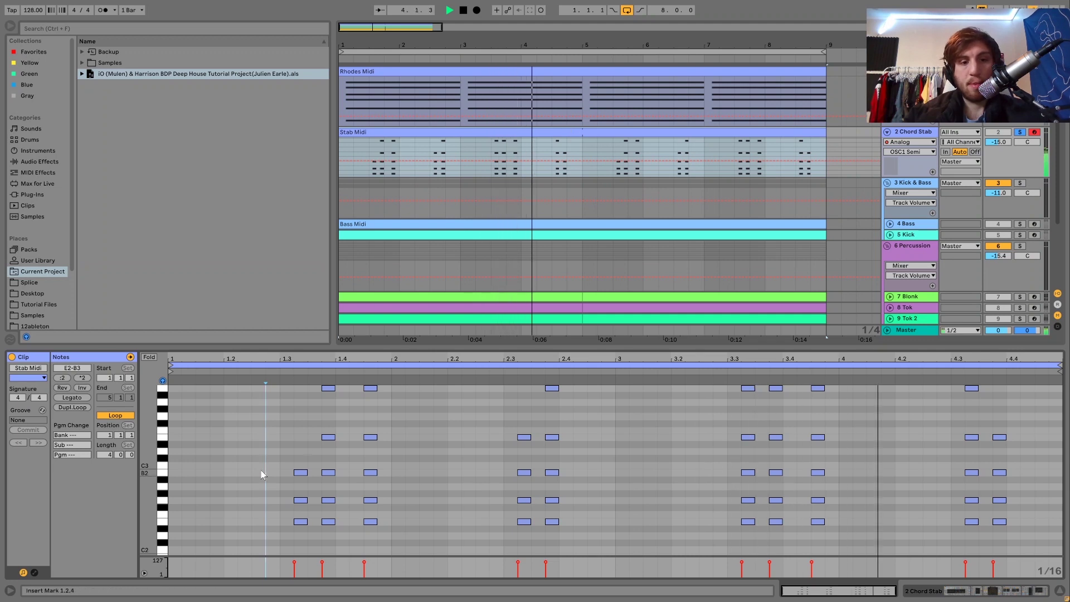
{"action": "left_click_drag", "start_coordinate": [156, 485], "coordinate": [153, 484]}
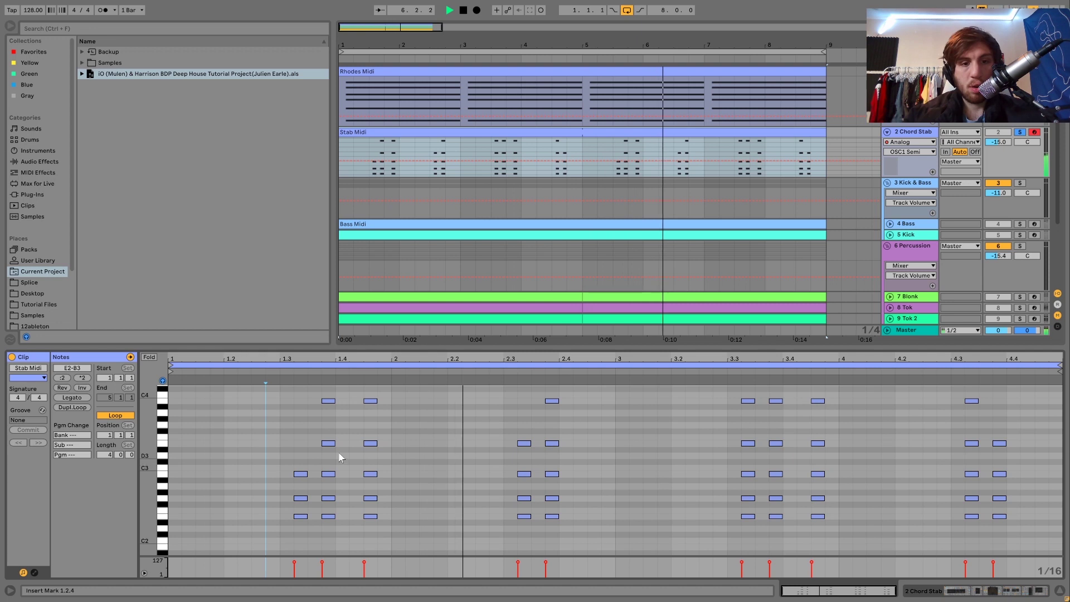
{"action": "left_click", "coordinate": [325, 401]}
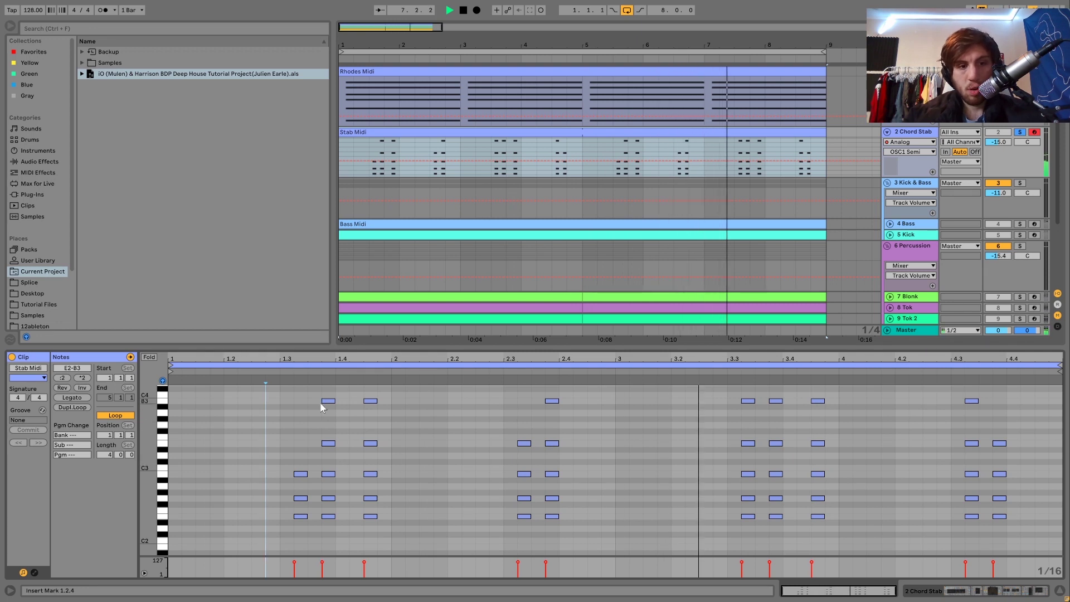
{"action": "left_click", "coordinate": [433, 417]}
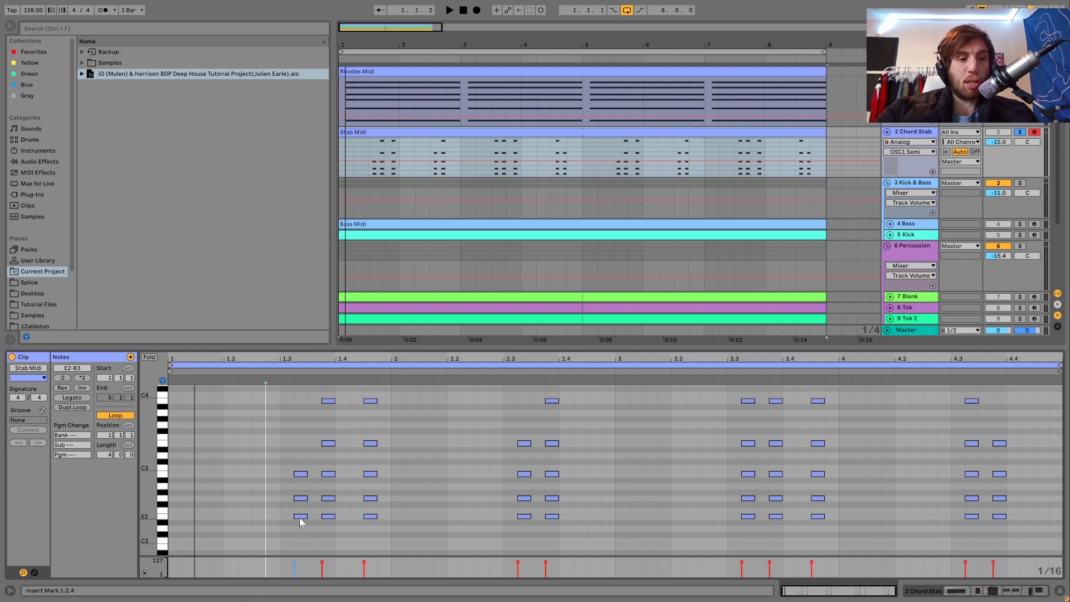
{"action": "left_click_drag", "start_coordinate": [299, 526], "coordinate": [302, 436]}
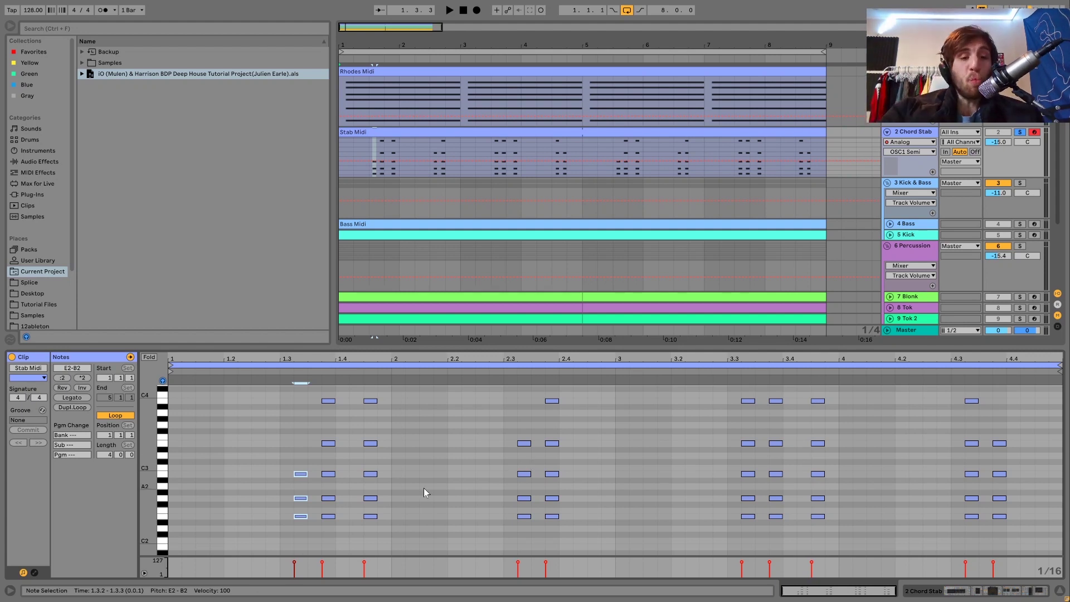
- Demonstrate the octave doubling by duplicating the third stab's E2 and B2 notes one octave higher, and delete the copies
{"action": "left_click", "coordinate": [370, 516]}
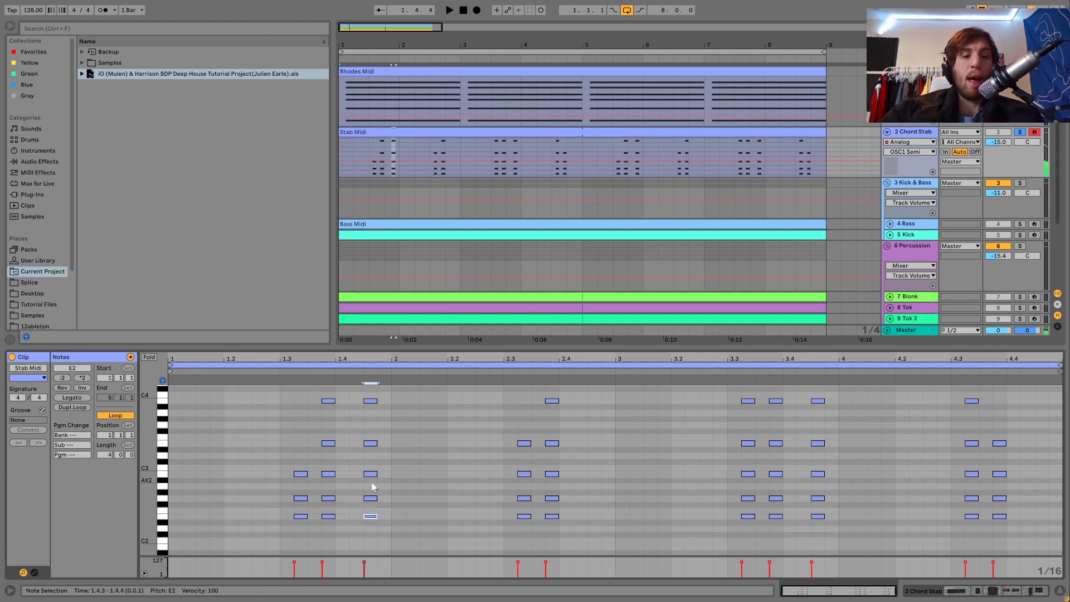
{"action": "left_click", "coordinate": [370, 517], "text": "shift"}
{"action": "key", "text": "ctrl+d"}
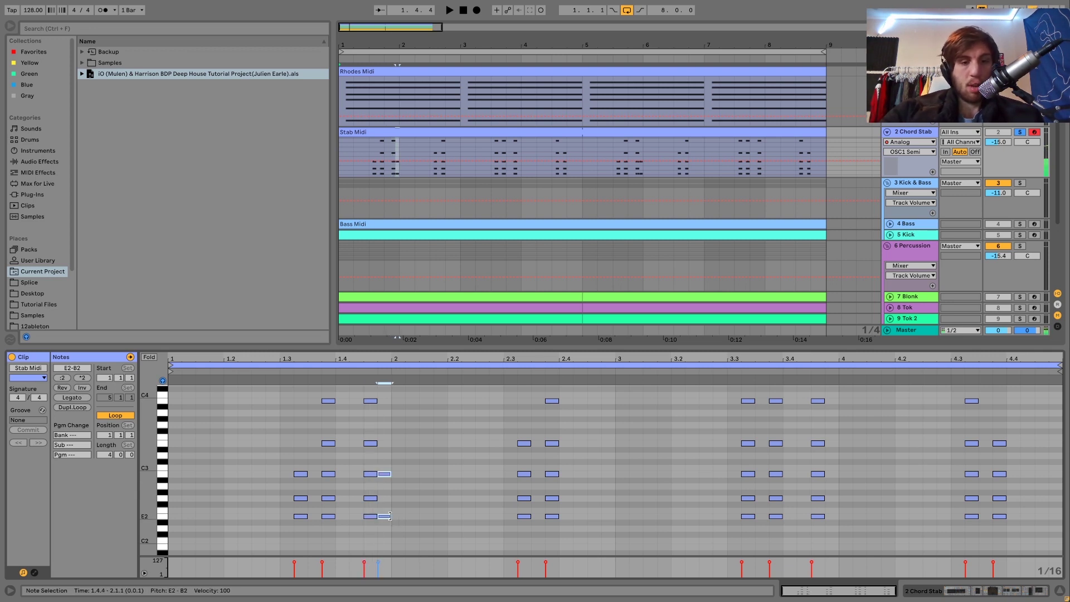
{"action": "key", "text": "shift+Up"}
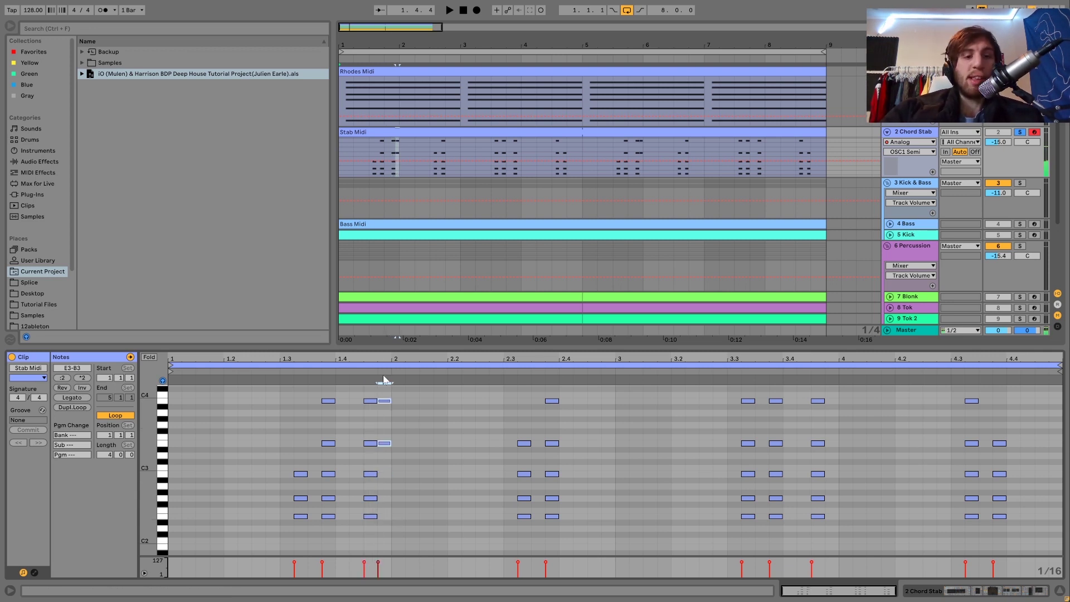
{"action": "key", "text": "Delete"}
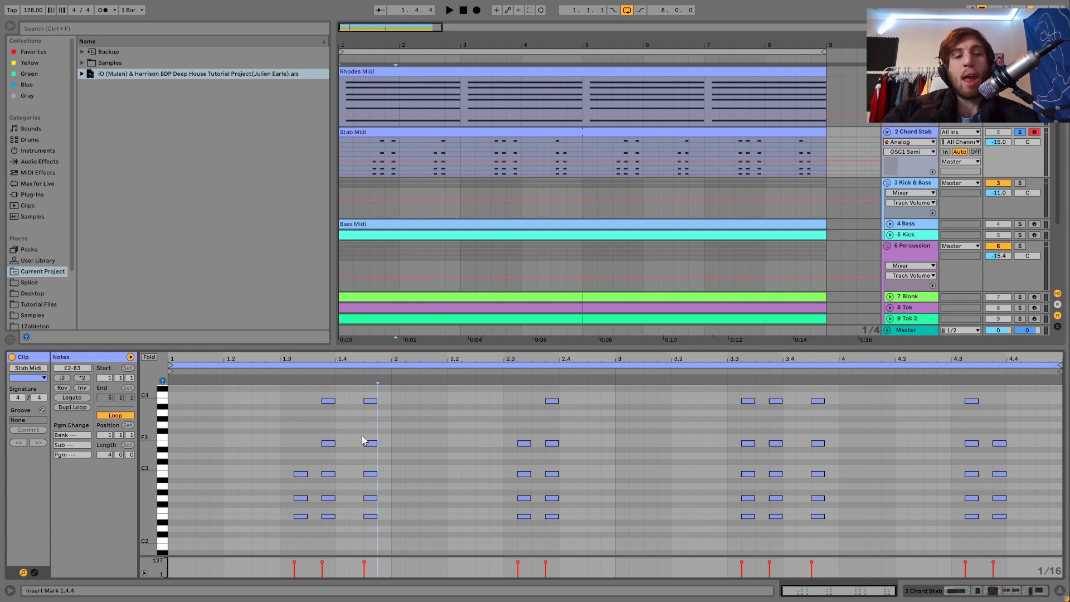
- Play the stab pattern and select the first stab, followed by all three stabs of bar 1
{"action": "key", "text": "space"}
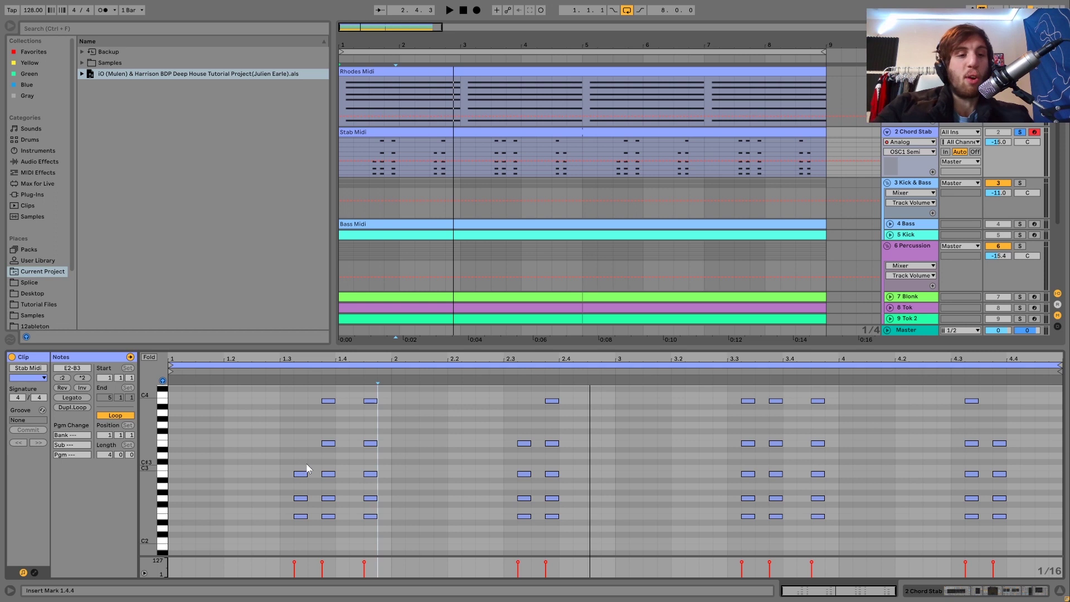
{"action": "left_click", "coordinate": [302, 573]}
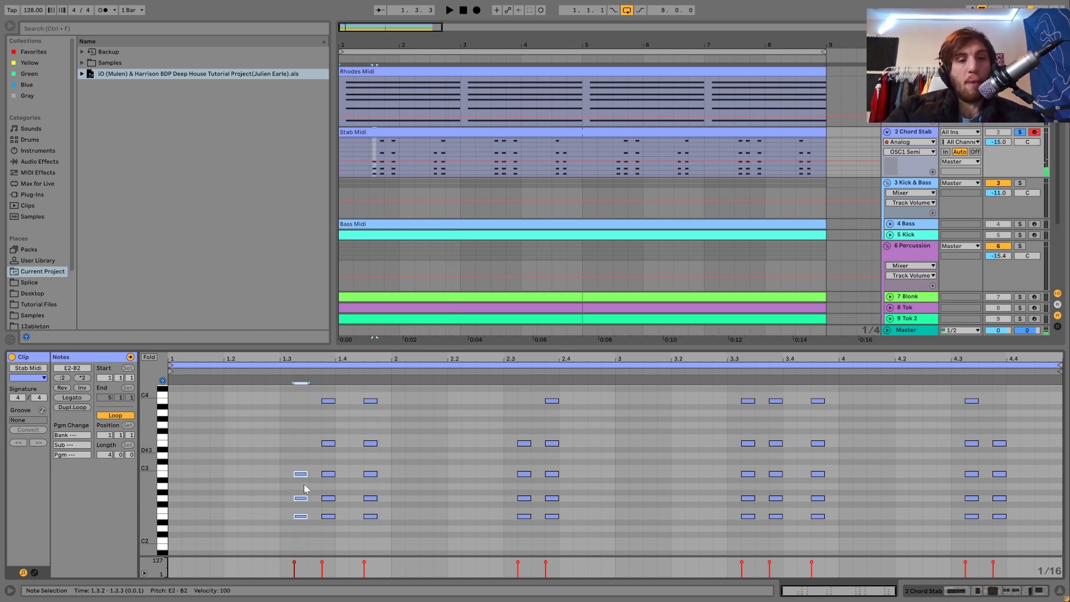
{"action": "left_click_drag", "start_coordinate": [277, 527], "coordinate": [377, 379]}
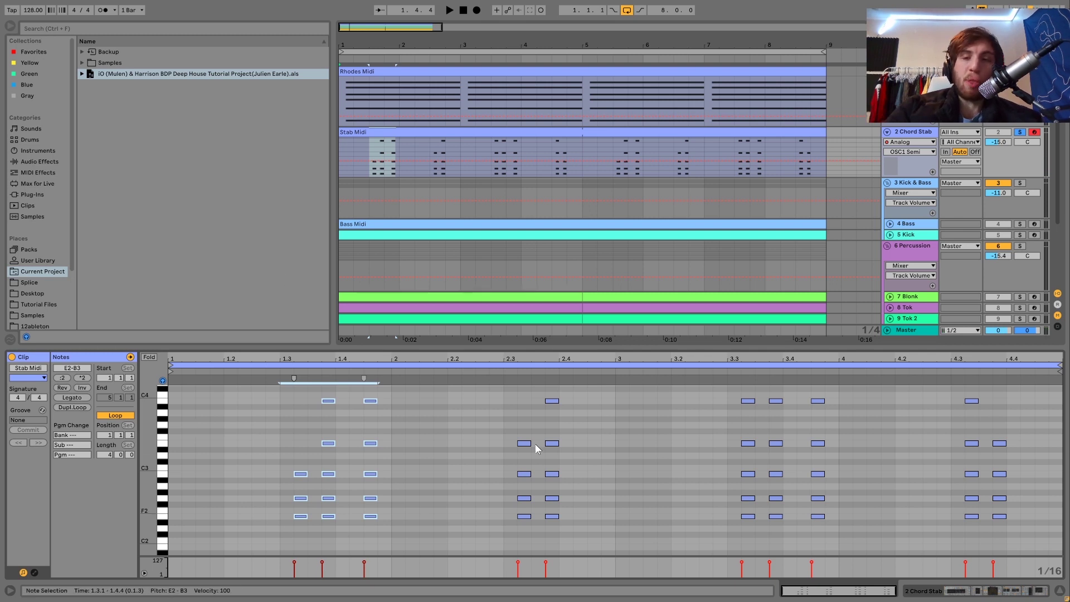
- Show the Chord Stab device chain, switch off Filter 1 in the Analog synth, and play the stabs
{"action": "left_click", "coordinate": [912, 132]}
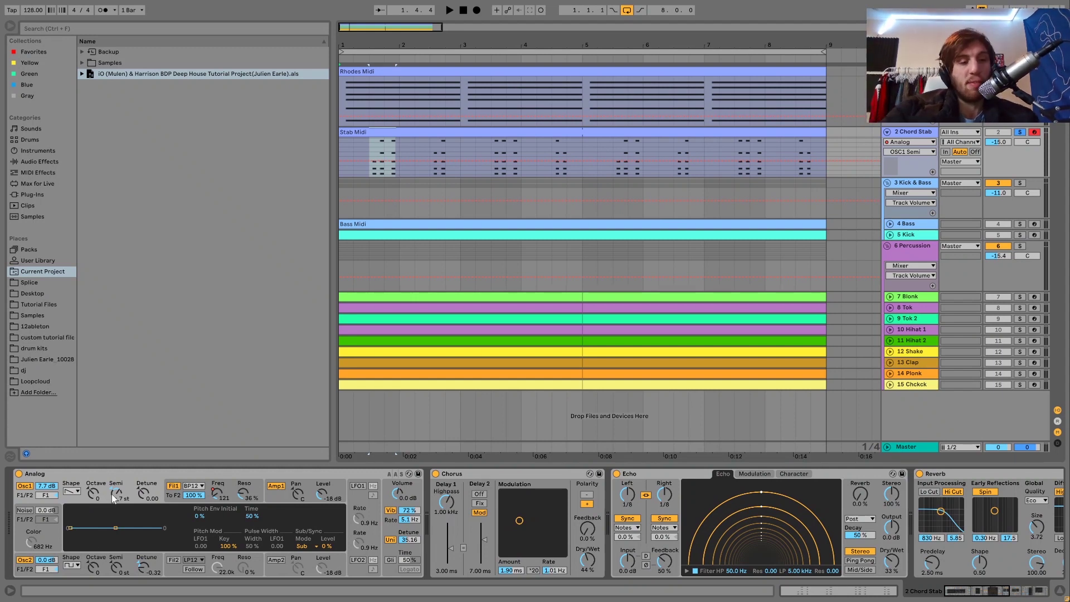
{"action": "left_click", "coordinate": [173, 487]}
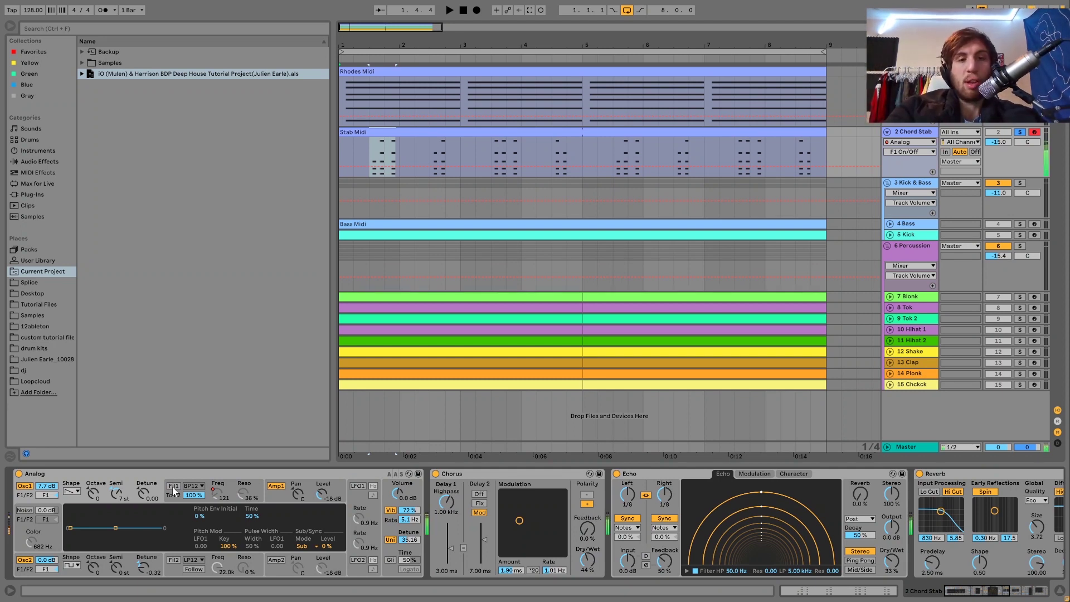
{"action": "key", "text": "space"}
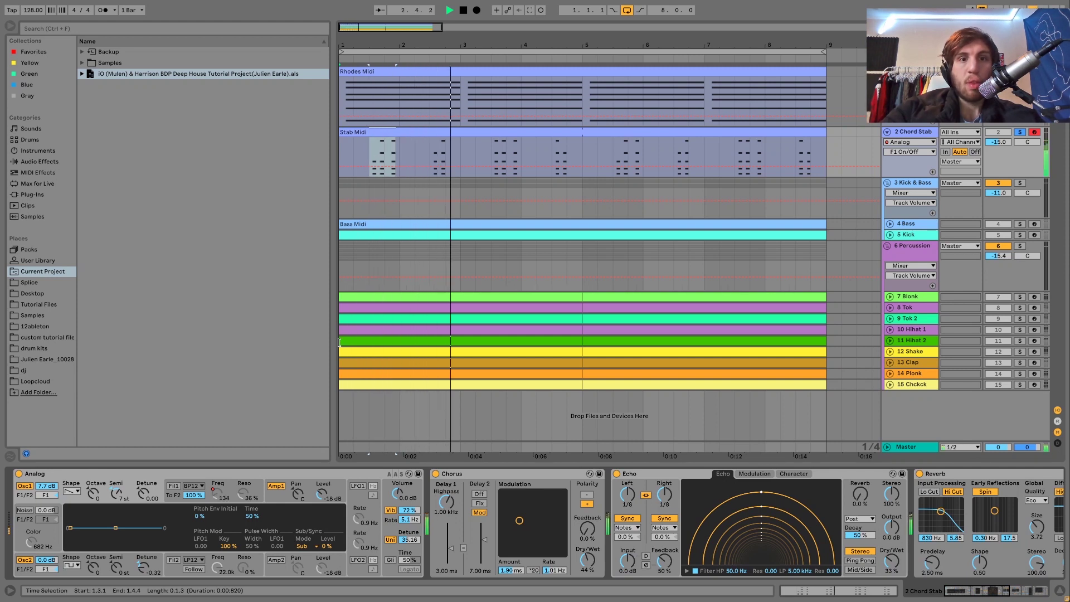
- Show Oscillator 1's semitone setting in the Analog synth, switch Filter 1 back on, and play the stabs
{"action": "left_click", "coordinate": [117, 495]}
{"action": "key", "text": "space"}
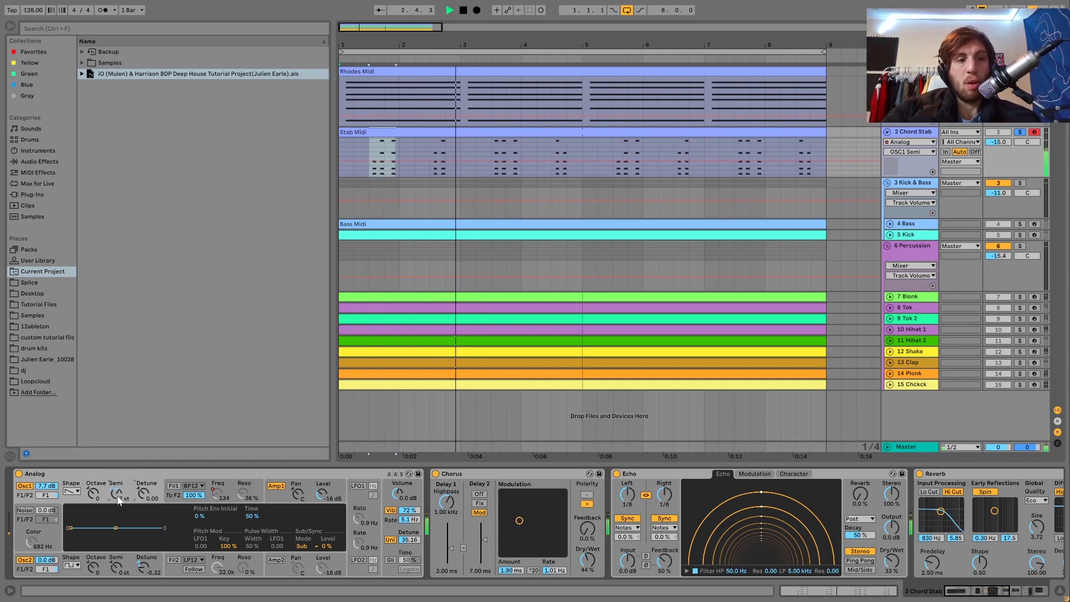
{"action": "left_click", "coordinate": [179, 488]}
{"action": "key", "text": "space"}
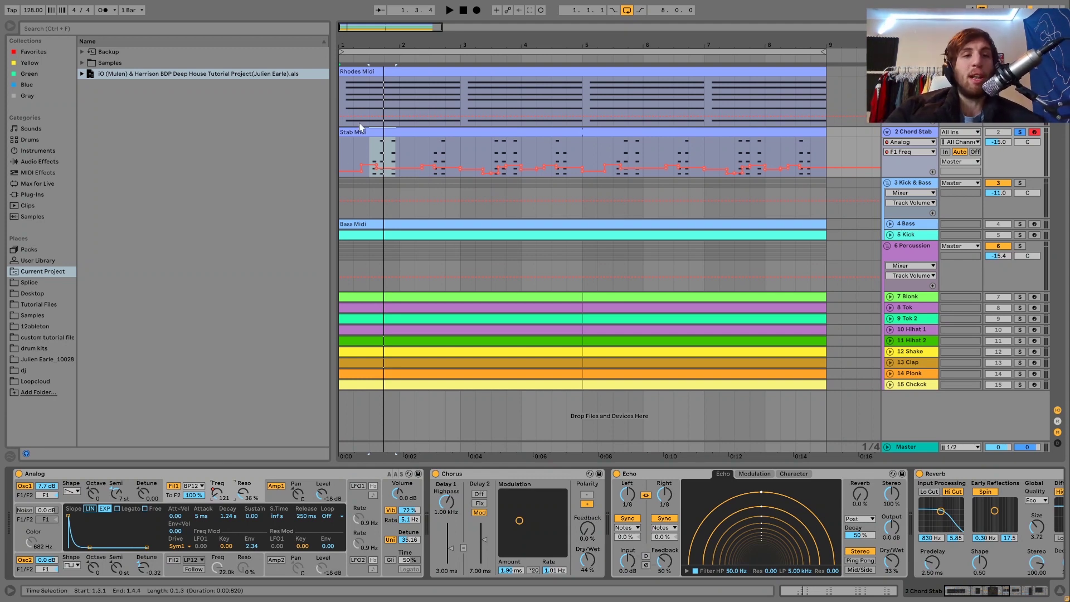
- Set the start position to 1.2.1 on the Stab Midi clip, unsolo the Chord Stab track, and play the full mix
{"action": "left_click", "coordinate": [355, 150]}
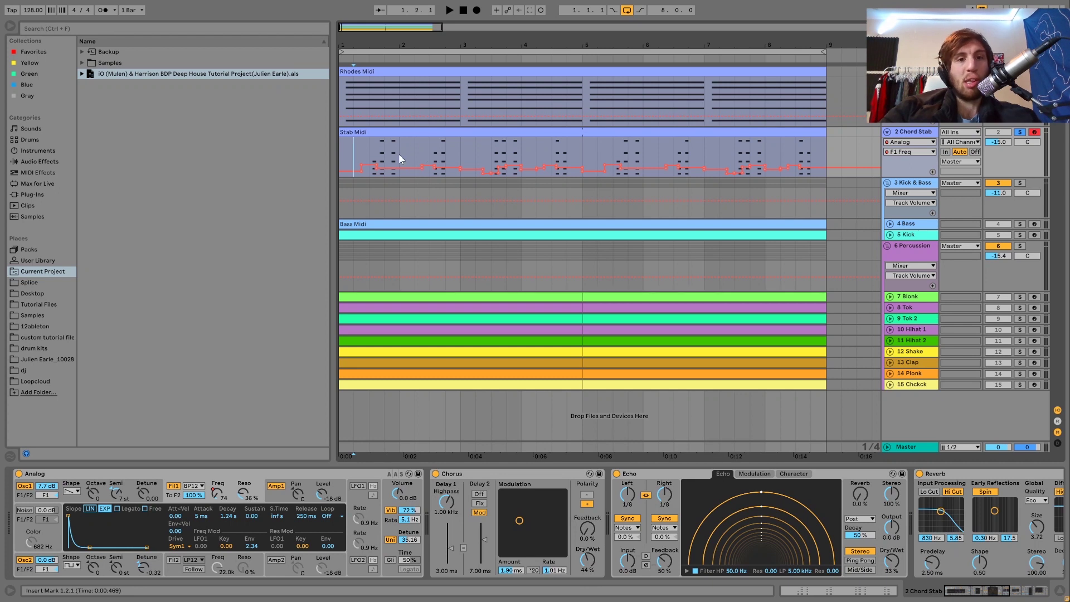
{"action": "left_click", "coordinate": [1020, 133]}
{"action": "key", "text": "space"}
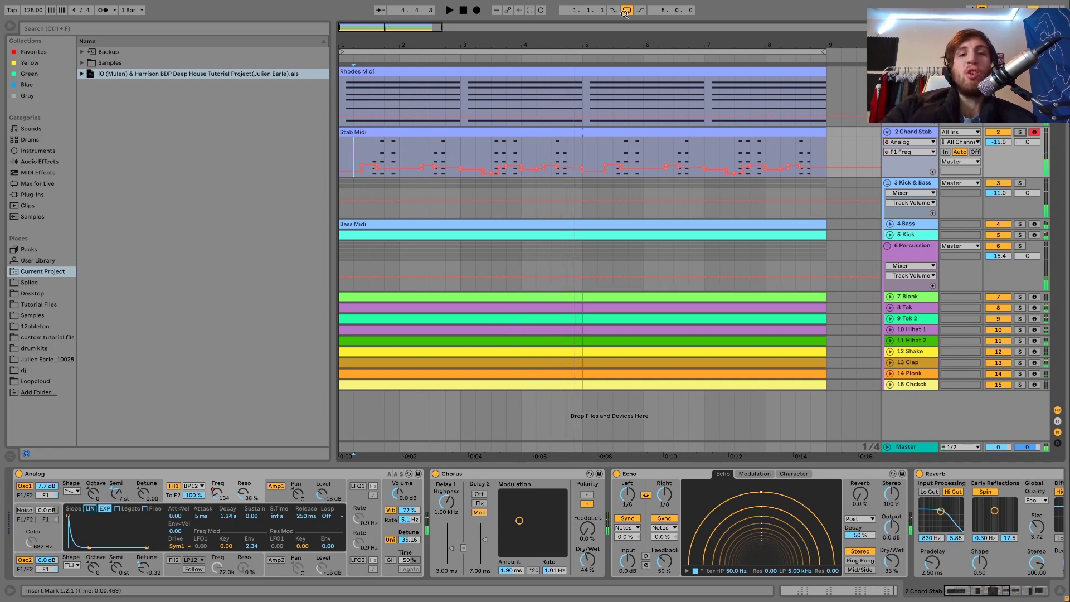
- Examine the Filter 1 frequency automation around the stabs in bars 3 and 4, playing the mix from 3.3.1
{"action": "left_click", "coordinate": [493, 151]}
{"action": "key", "text": "space"}
{"action": "left_click_drag", "start_coordinate": [511, 44], "coordinate": [511, 73]}
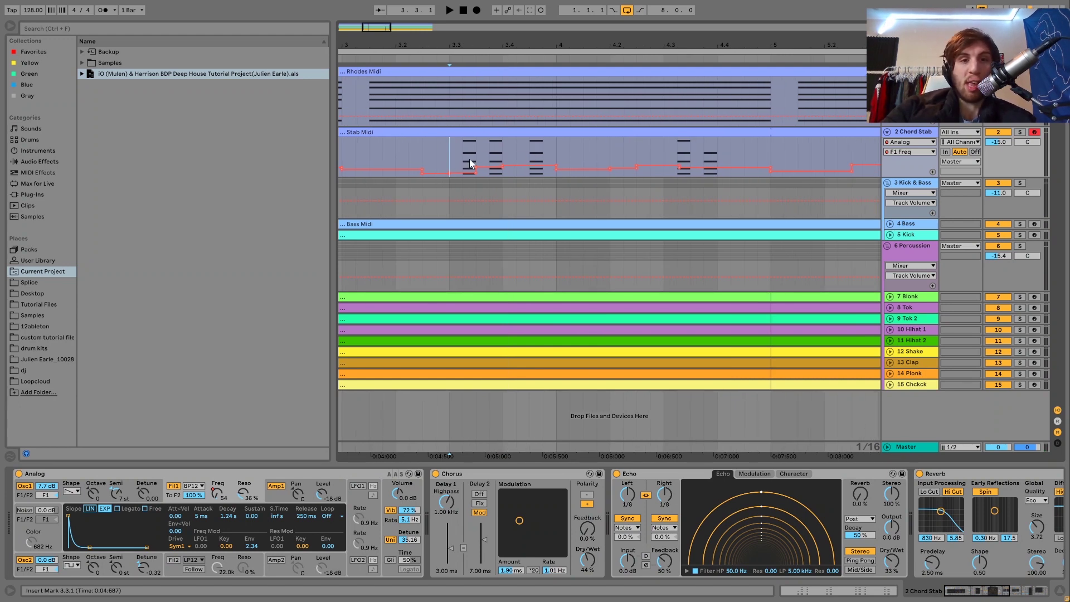
{"action": "key", "text": "space"}
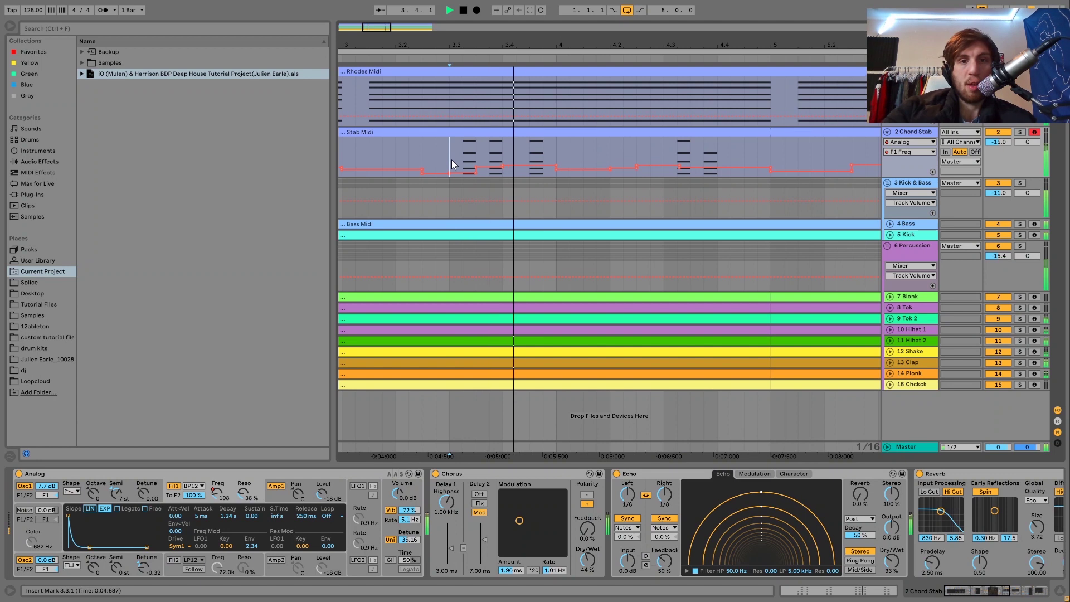
{"action": "key", "text": "space"}
{"action": "left_click_drag", "start_coordinate": [692, 45], "coordinate": [692, 24]}
{"action": "mouse_move", "coordinate": [656, 45]}
{"action": "left_mouse_down"}
{"action": "mouse_move", "coordinate": [656, 32]}
{"action": "mouse_move", "coordinate": [656, 44]}
{"action": "left_mouse_up"}
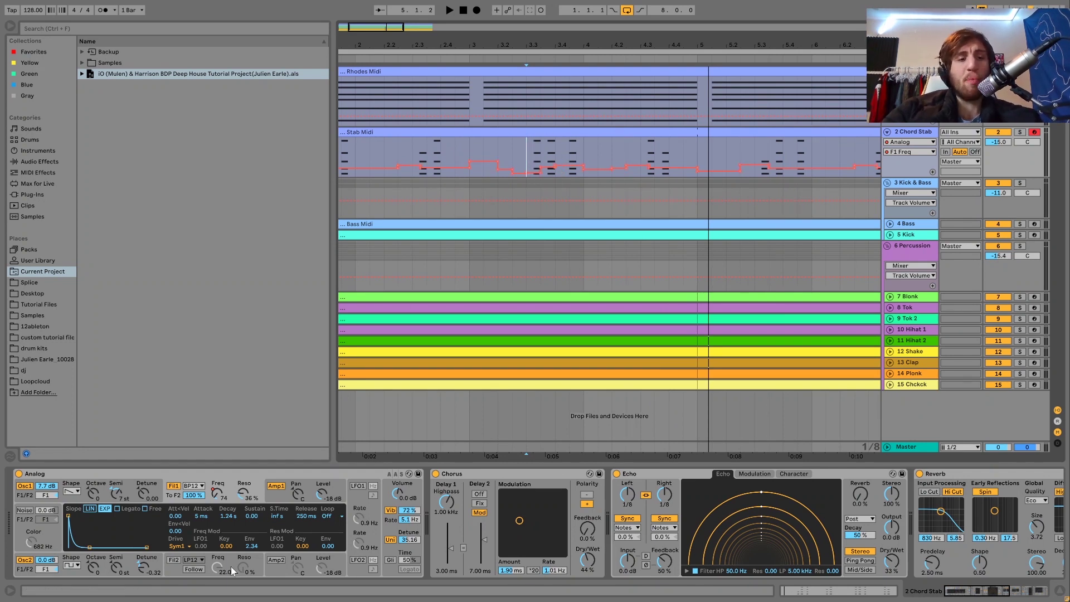
- Examine the Analog synth's Amp 1 envelope and unison settings, followed by the Chorus, Echo, Reverb and Drum Buss in the chain
{"action": "left_click", "coordinate": [276, 496]}
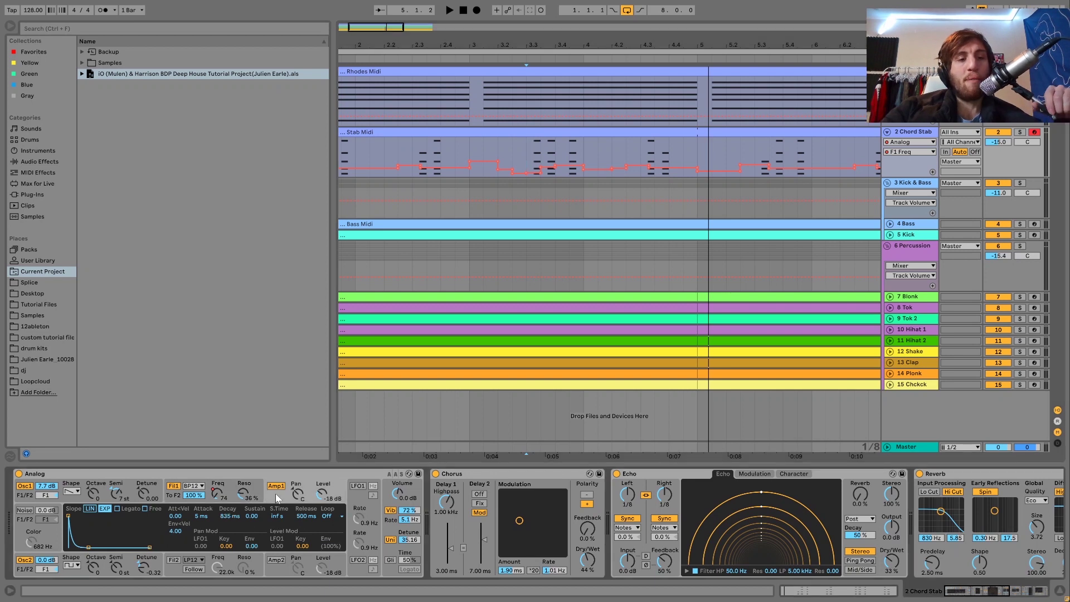
{"action": "left_click", "coordinate": [398, 531]}
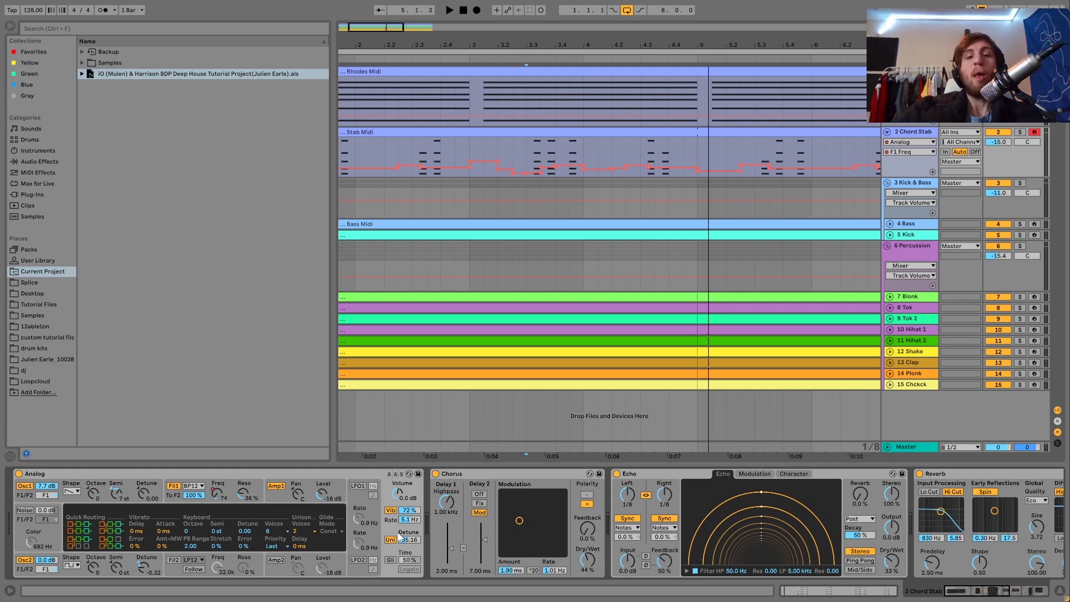
{"action": "scroll", "coordinate": [400, 536], "scroll_direction": "right", "scroll_amount": 3}
{"action": "scroll", "coordinate": [406, 524], "scroll_direction": "right", "scroll_amount": 5}
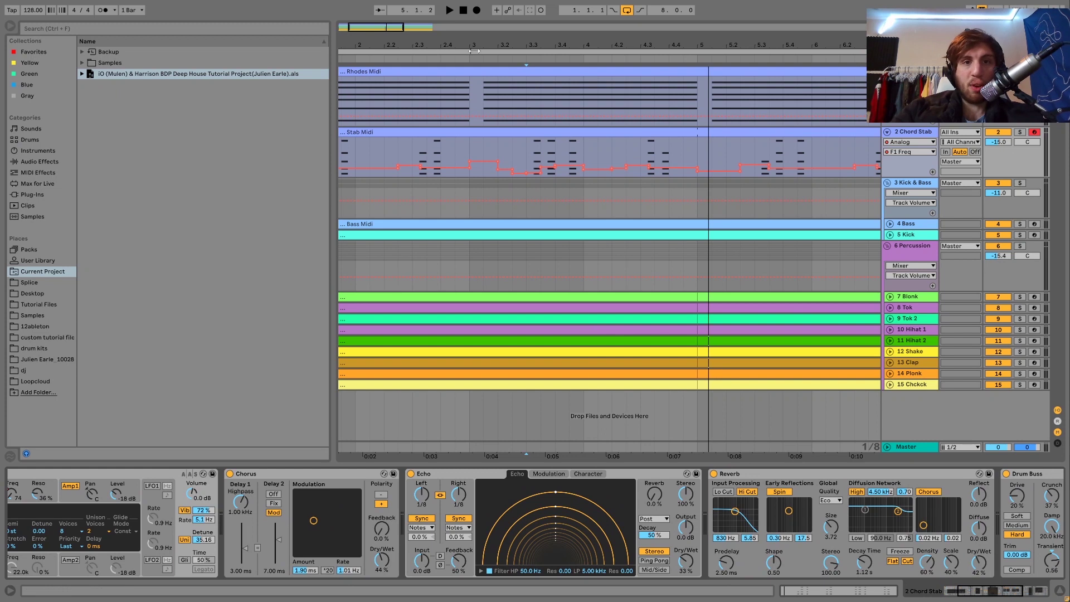
{"action": "left_click_drag", "start_coordinate": [468, 55], "coordinate": [468, 45]}
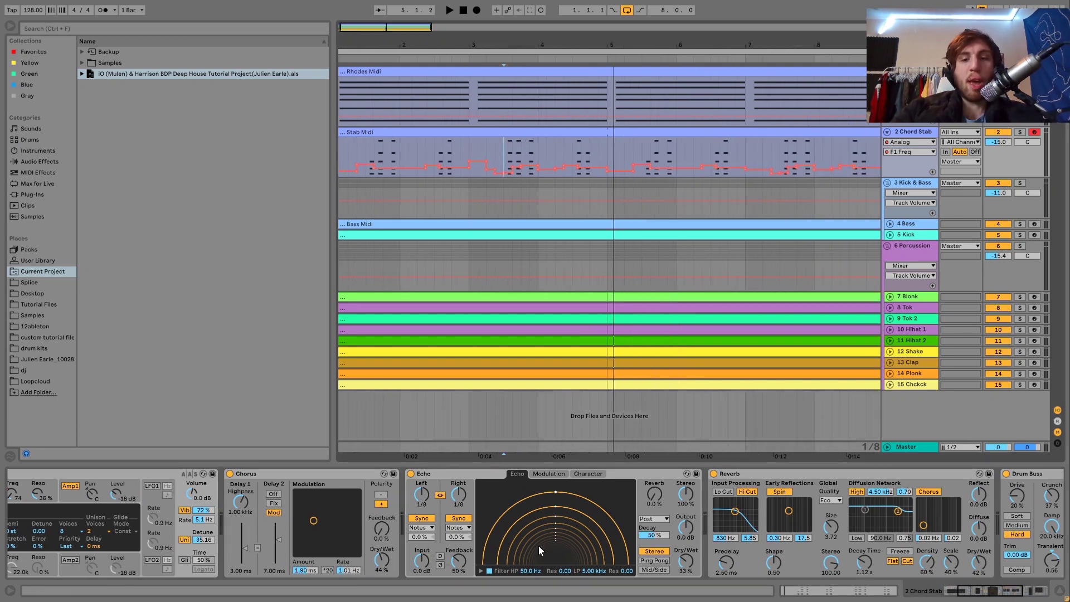
{"action": "scroll", "coordinate": [533, 557], "scroll_direction": "right", "scroll_amount": 6}
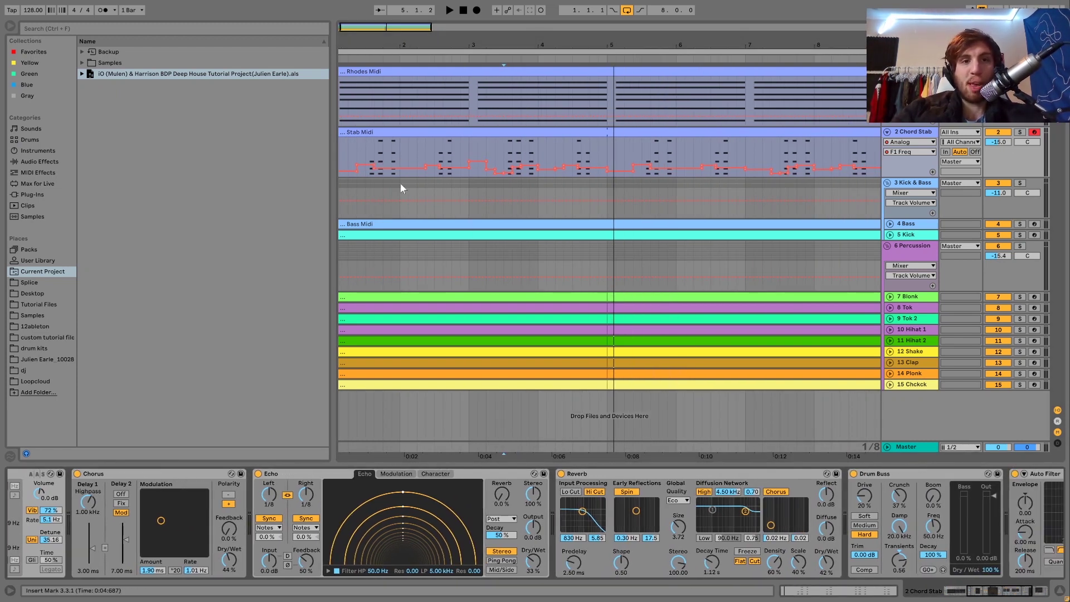
- Select the whole Stab Midi clip and play the mix with the Chord Stab's Reverb and Echo switched off
{"action": "key", "text": "space"}
{"action": "left_click_drag", "start_coordinate": [579, 51], "coordinate": [580, 45]}
{"action": "left_click", "coordinate": [579, 52]}
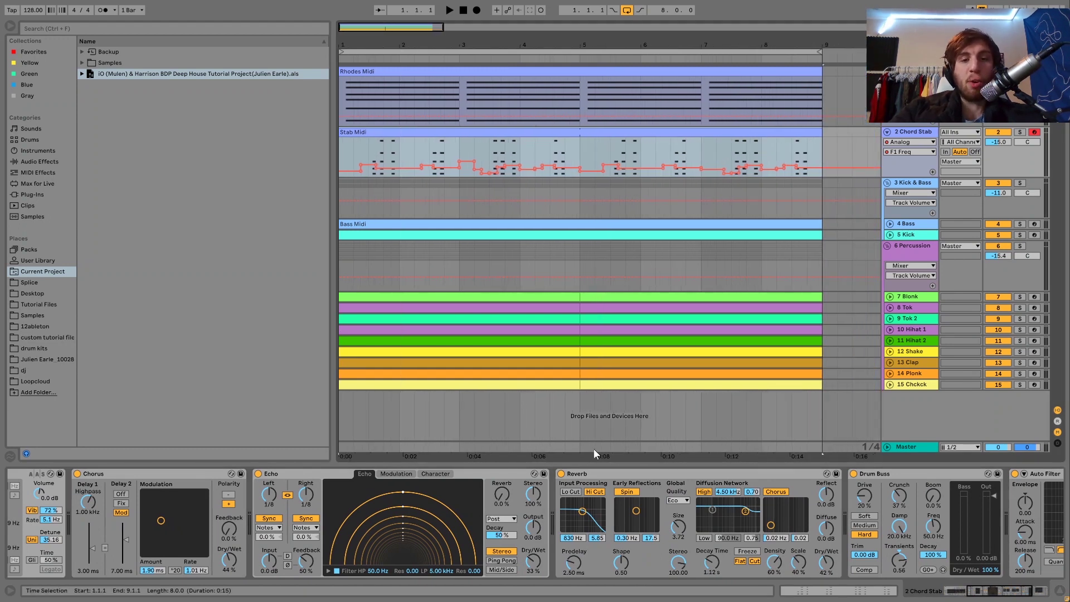
{"action": "left_click", "coordinate": [561, 473]}
{"action": "left_click", "coordinate": [257, 473]}
{"action": "key", "text": "space"}
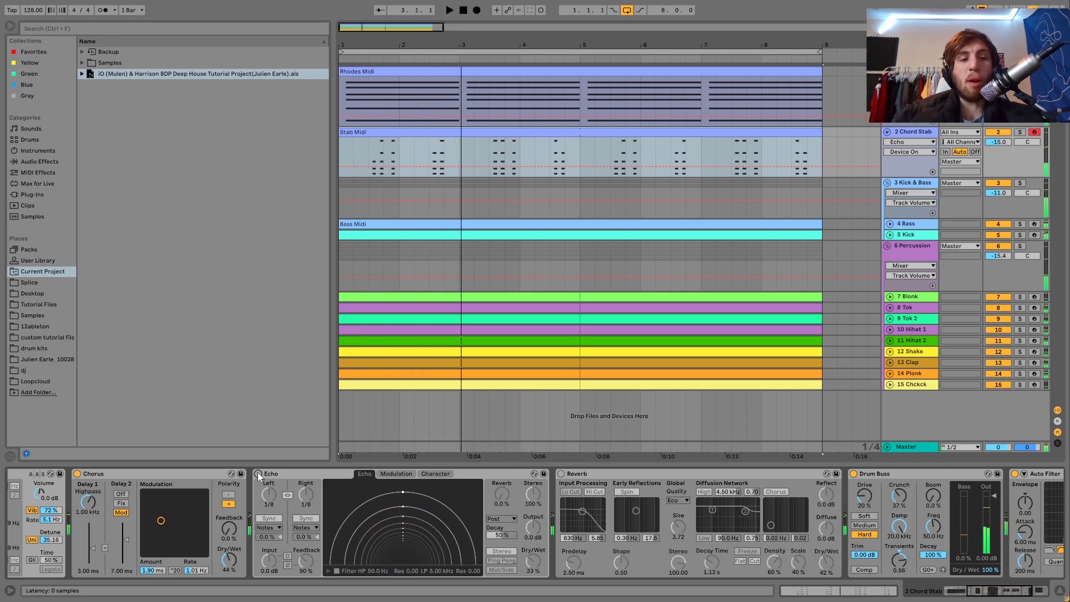
- Switch the Chord Stab's Echo and Reverb back on and play the mix from the start for comparison
{"action": "left_click", "coordinate": [258, 473]}
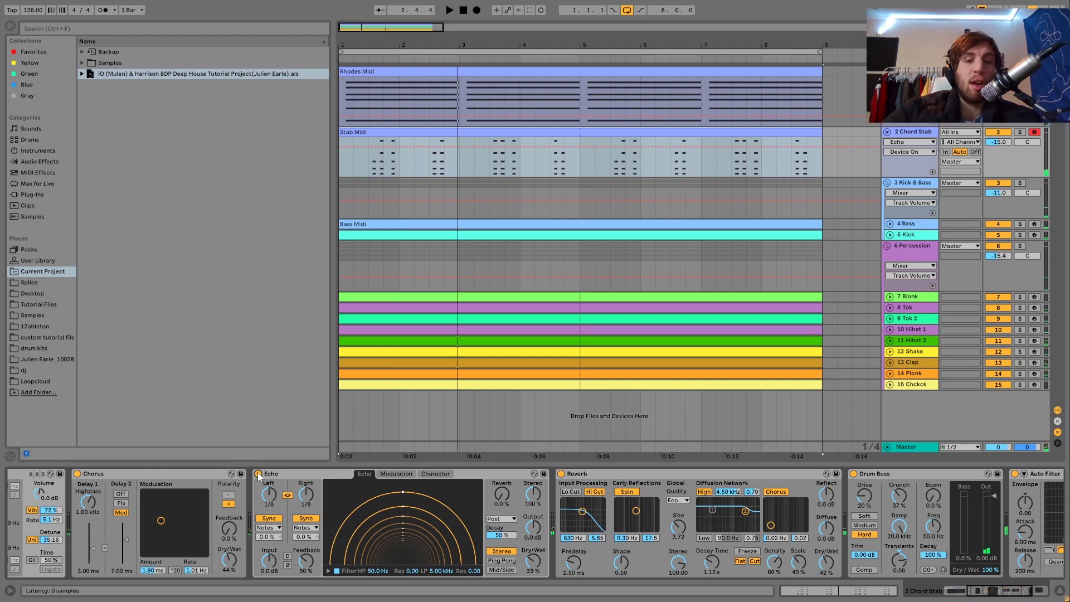
{"action": "key", "text": "space"}
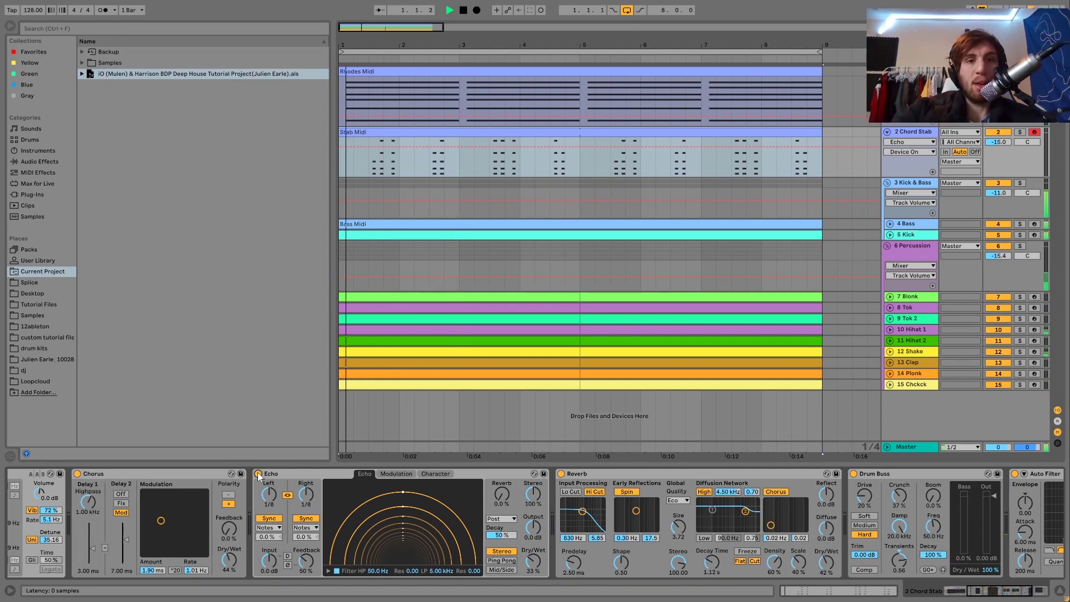
{"action": "scroll", "coordinate": [390, 500], "scroll_direction": "right", "scroll_amount": 3}
{"action": "scroll", "coordinate": [390, 500], "scroll_direction": "right", "scroll_amount": 3}
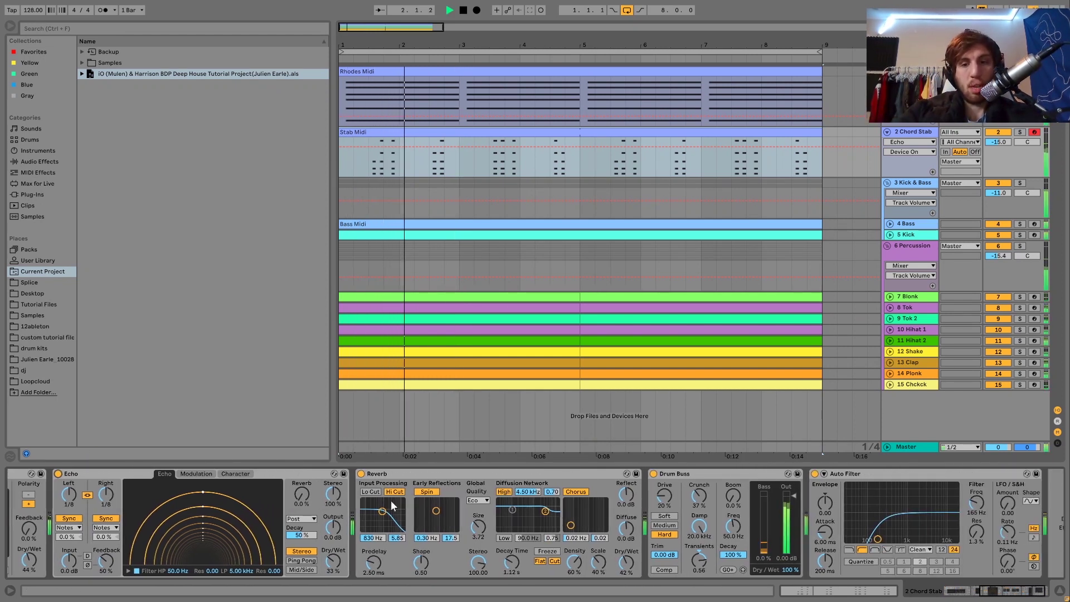
{"action": "key", "text": "space"}
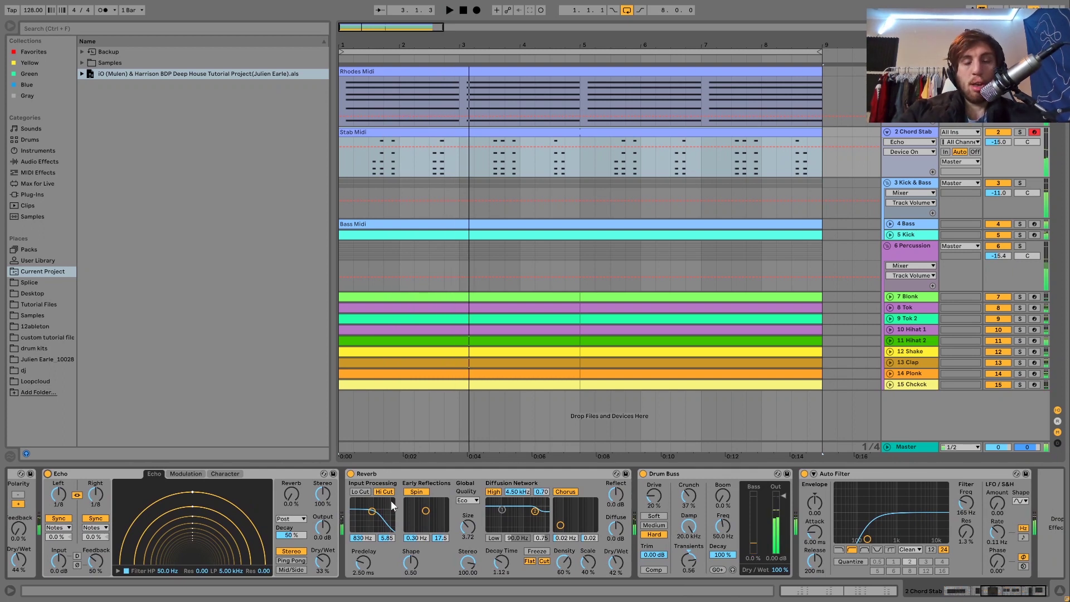
- Switch off Drum Buss in the Chord Stab chain, play the mix, and solo the Chord Stab track during playback
{"action": "left_click", "coordinate": [672, 473]}
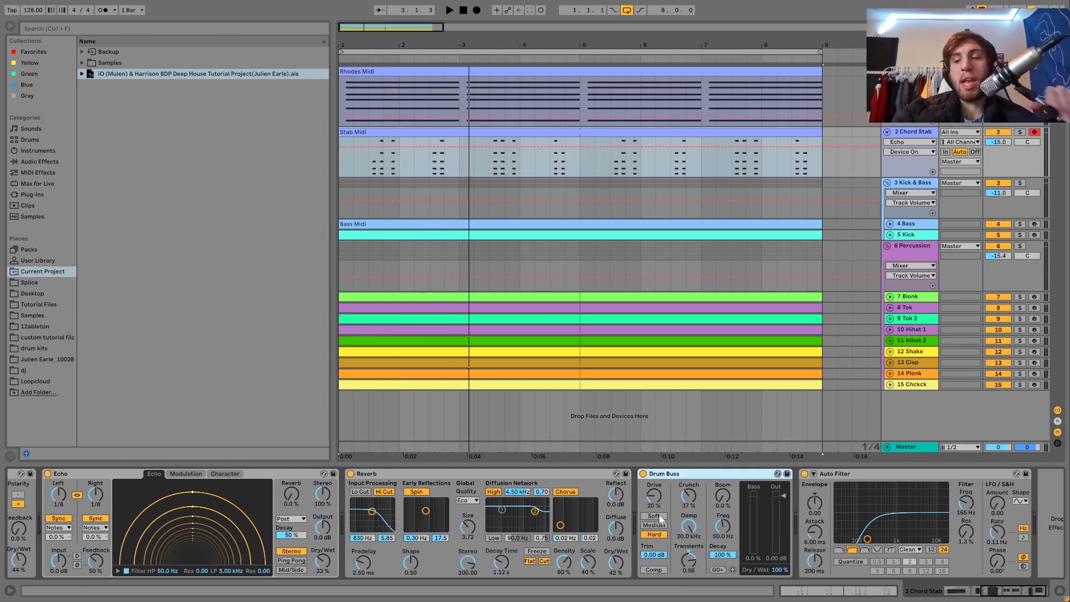
{"action": "left_click", "coordinate": [643, 474]}
{"action": "key", "text": "space"}
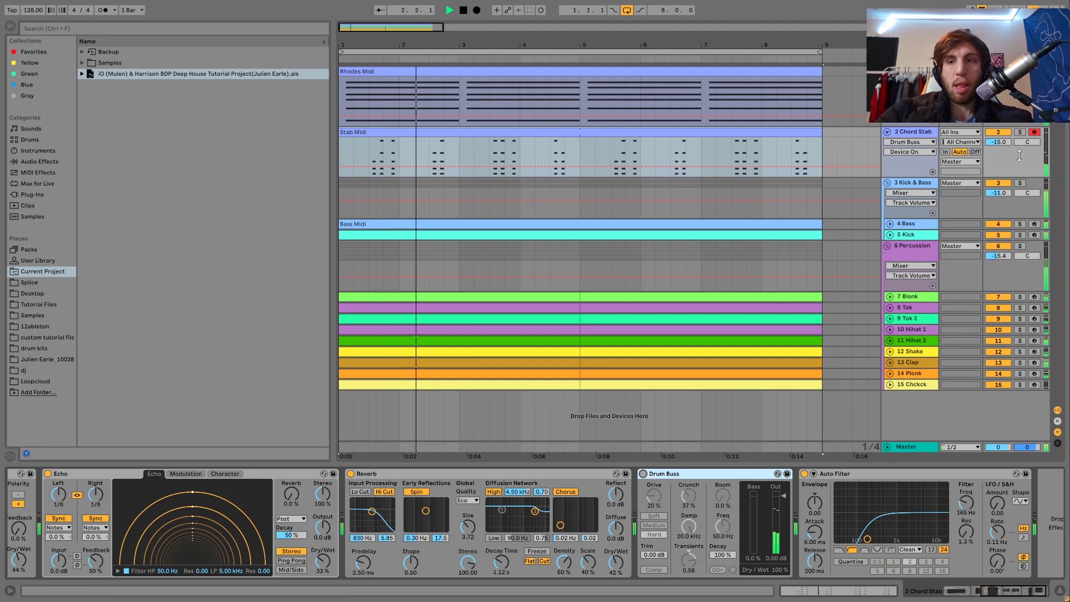
{"action": "left_click", "coordinate": [1019, 132]}
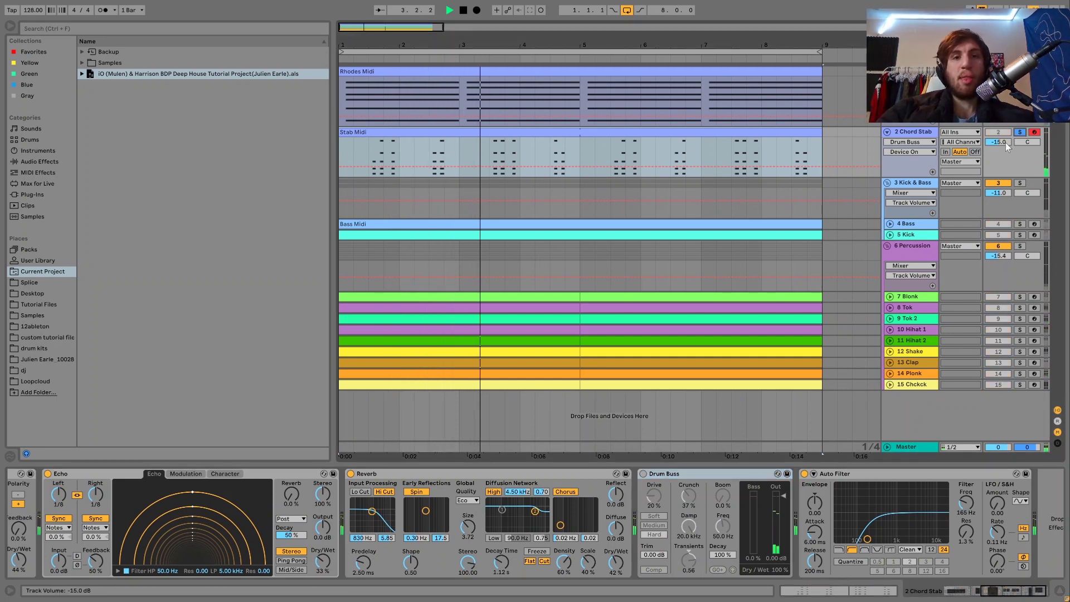
{"action": "key", "text": "space"}
- Switch Drum Buss back on and play the soloed Chord Stab for comparison
{"action": "left_click", "coordinate": [644, 474]}
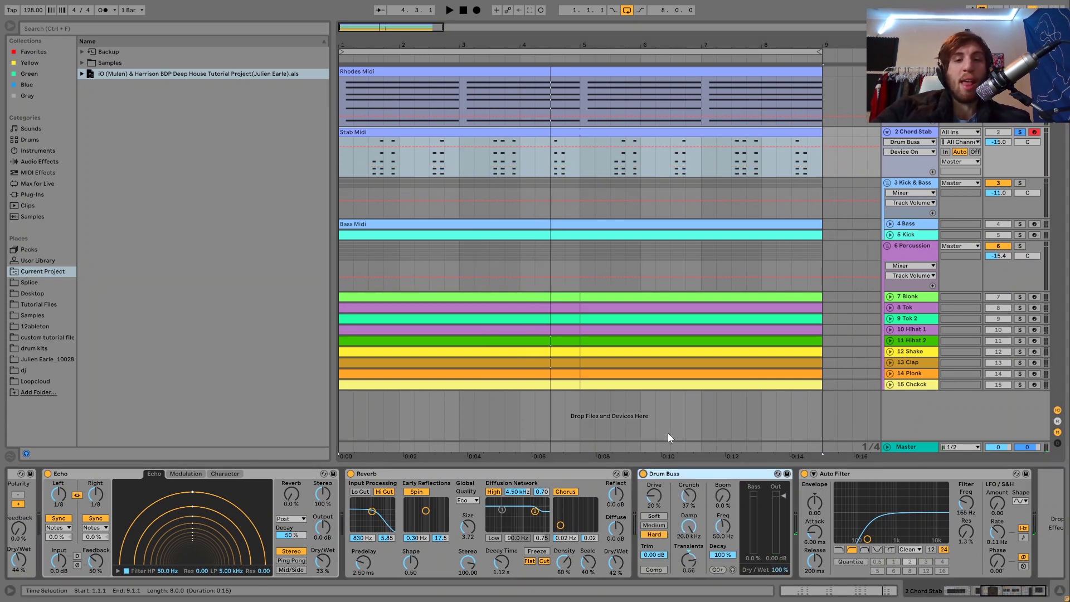
{"action": "key", "text": "space"}
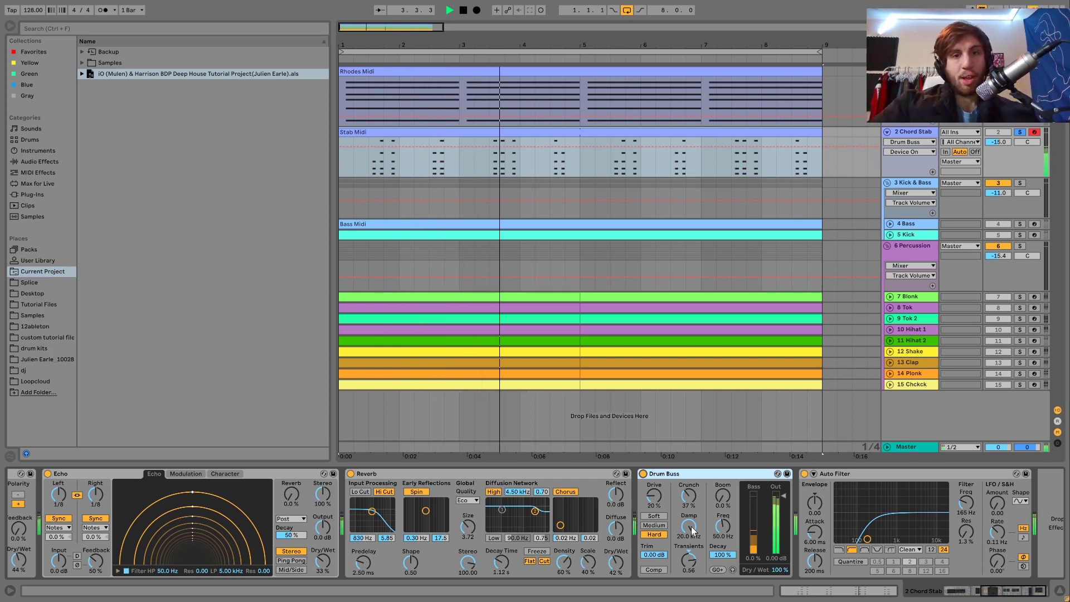
{"action": "key", "text": "space"}
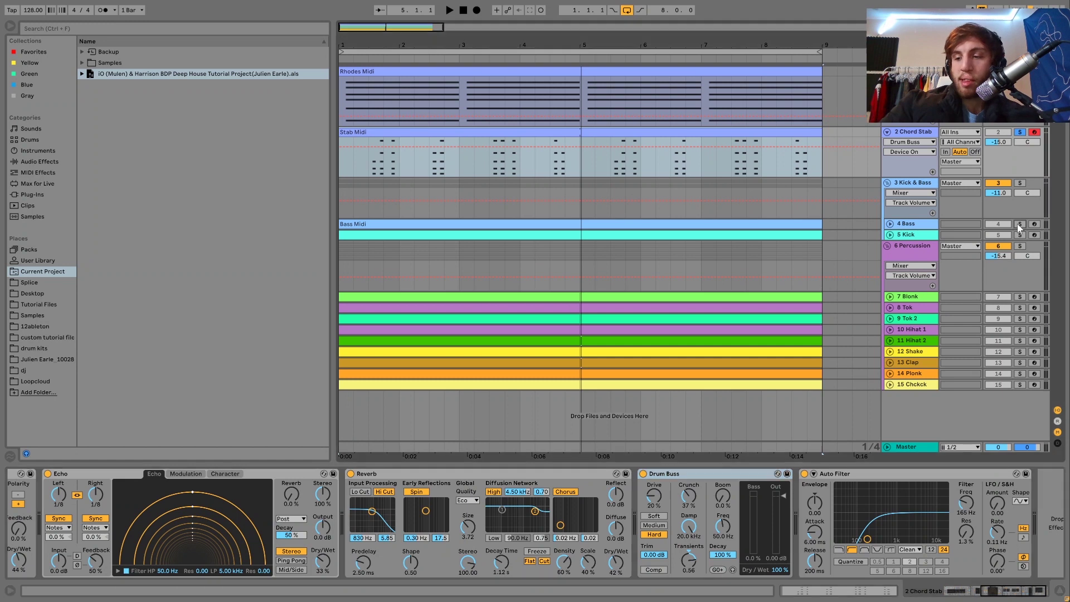
- Unfold and solo the Bass track, play the bassline, and open the Bass Midi clip's notes
{"action": "left_click", "coordinate": [890, 224]}
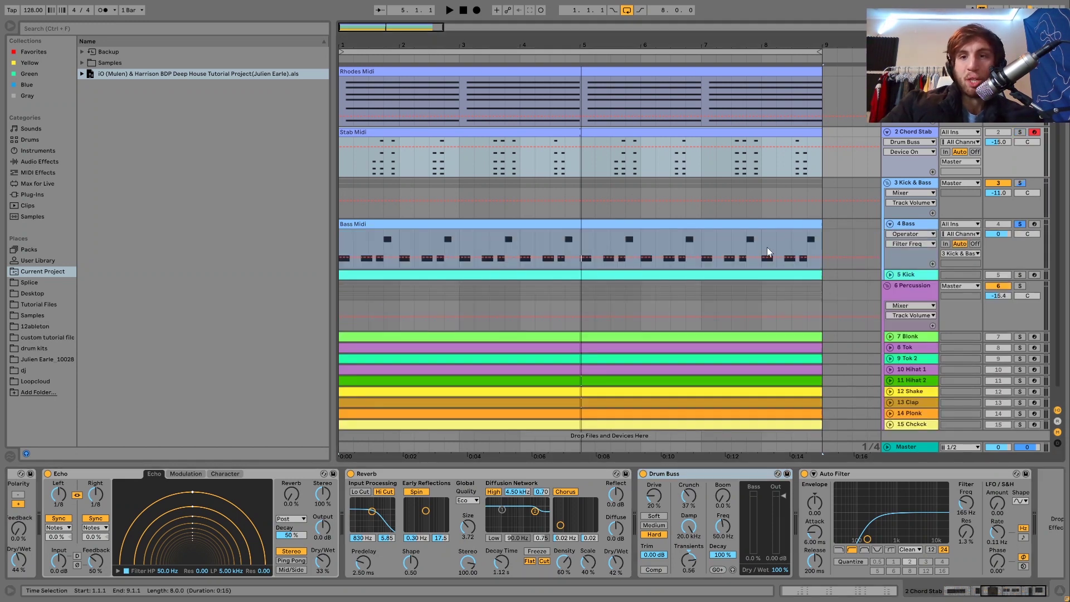
{"action": "left_click", "coordinate": [701, 222]}
{"action": "key", "text": "space"}
{"action": "double_click", "coordinate": [702, 220]}
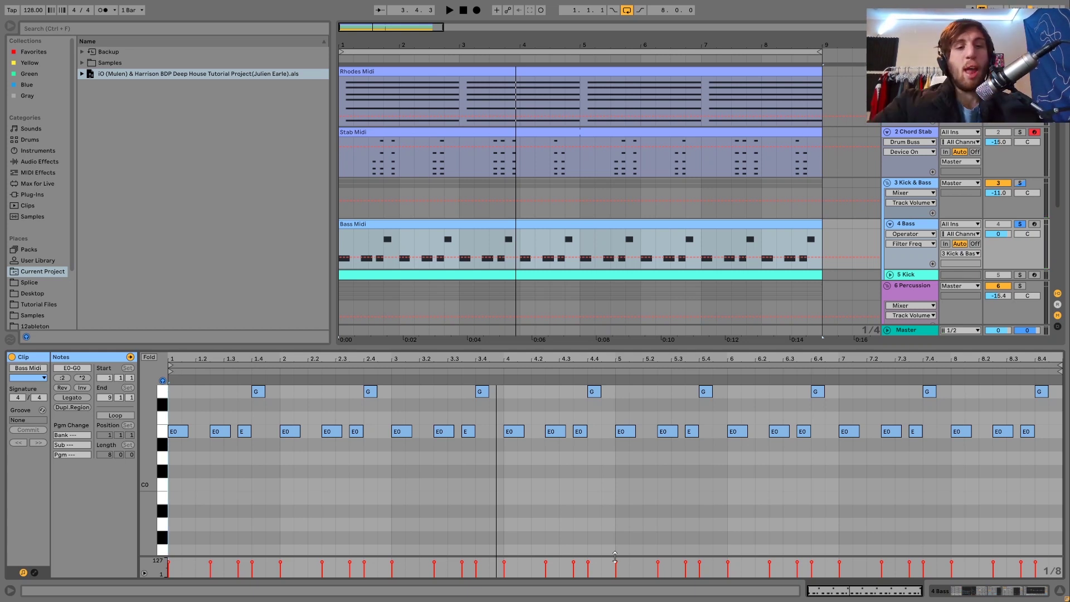
- Select all E0 notes and all G0 notes of the bassline in turn, and show the Bass track's device chain
{"action": "left_click", "coordinate": [160, 433]}
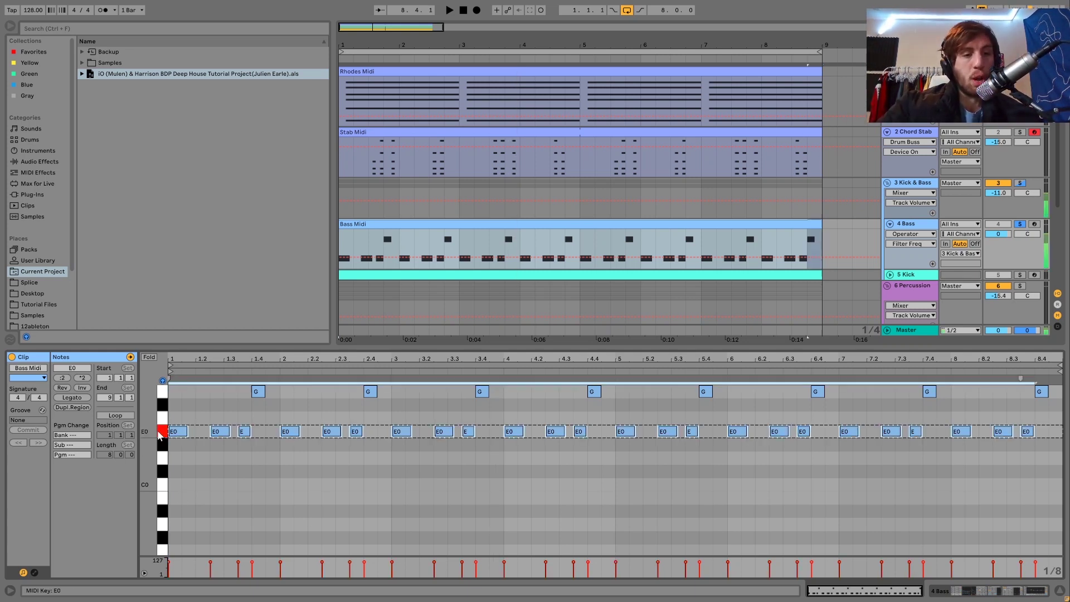
{"action": "left_click", "coordinate": [163, 391]}
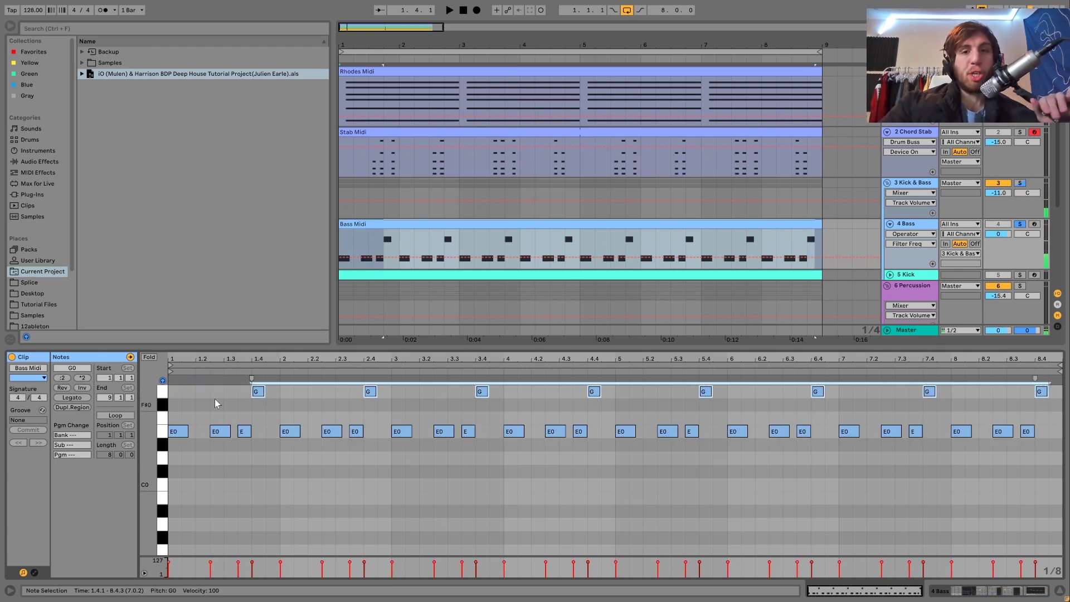
{"action": "left_click", "coordinate": [916, 229]}
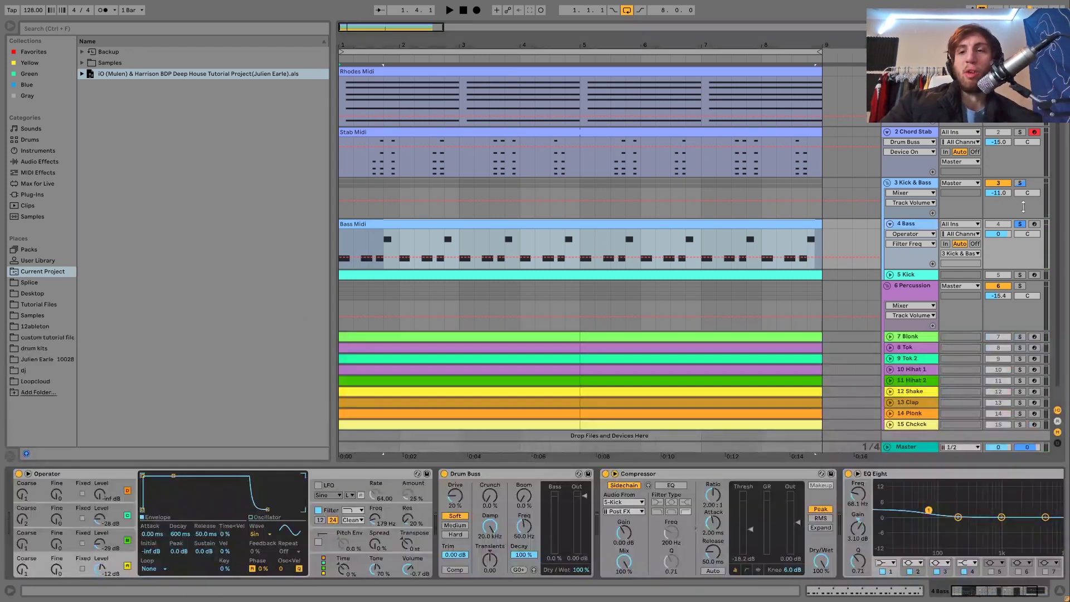
- Unsolo Bass, select the whole Bass Midi clip, and play it with the Percussion, Chord Stab and Kick tracks soloed
{"action": "left_click", "coordinate": [1020, 225]}
{"action": "left_click", "coordinate": [782, 221]}
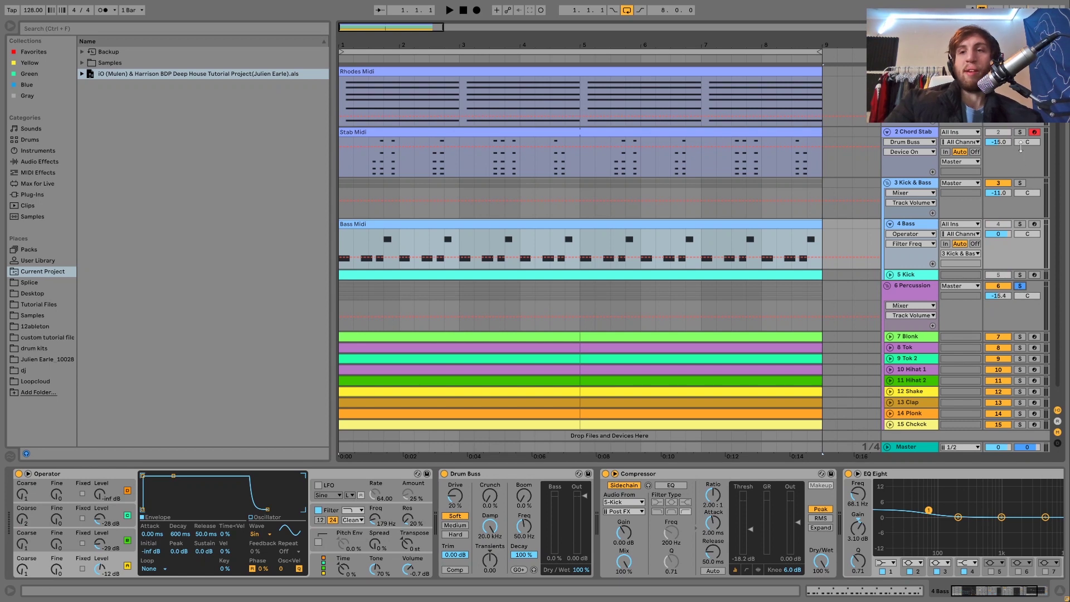
{"action": "key", "text": "space"}
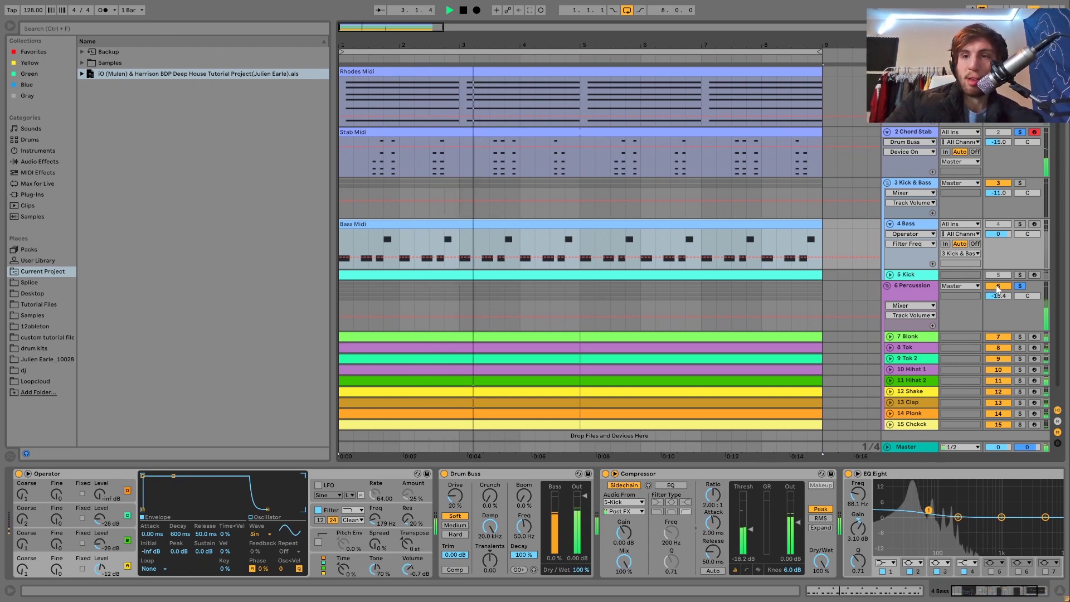
{"action": "left_click", "coordinate": [1019, 275]}
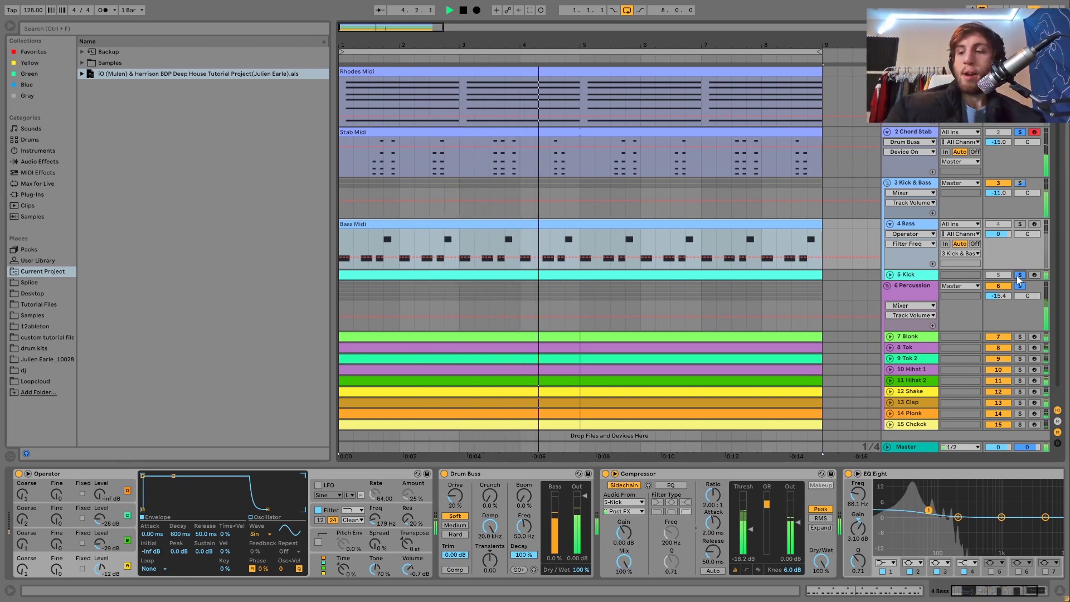
- Solo only the Bass track and play the bassline from the start
{"action": "left_click", "coordinate": [1019, 224]}
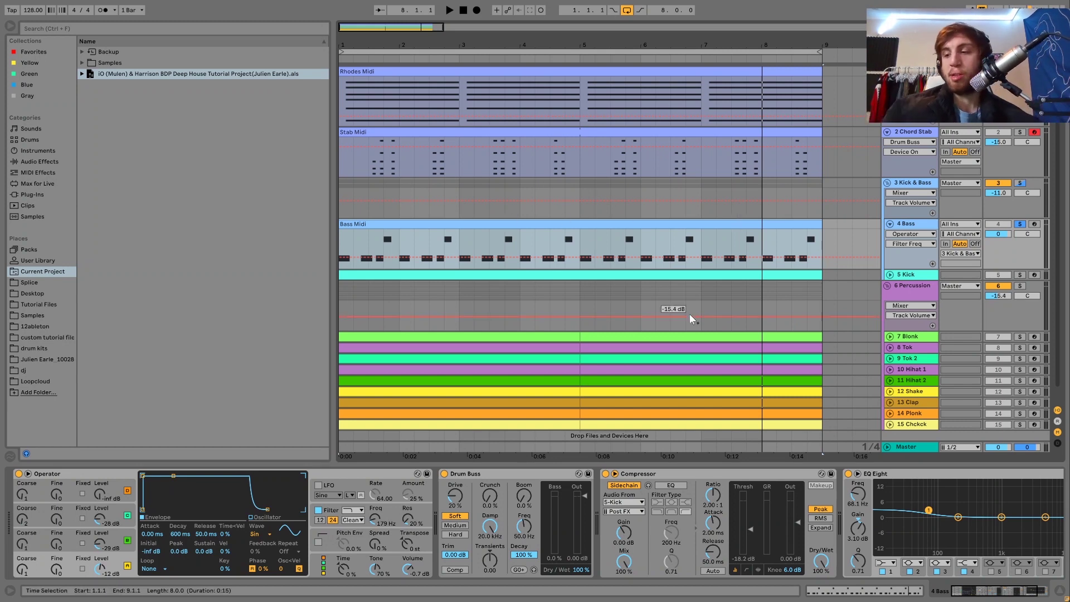
{"action": "key", "text": "space"}
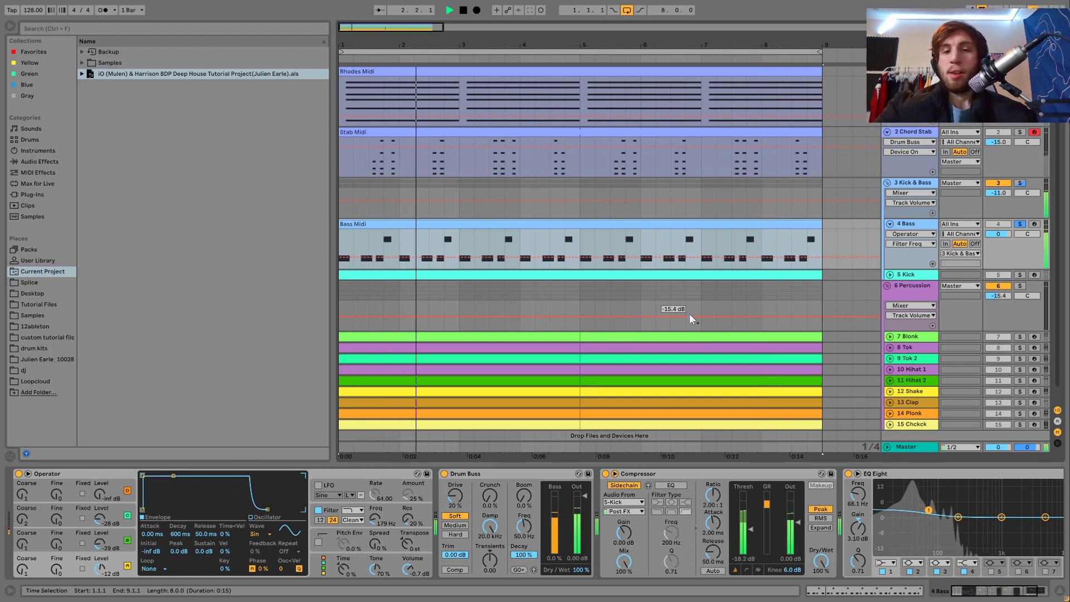
{"action": "key", "text": "space"}
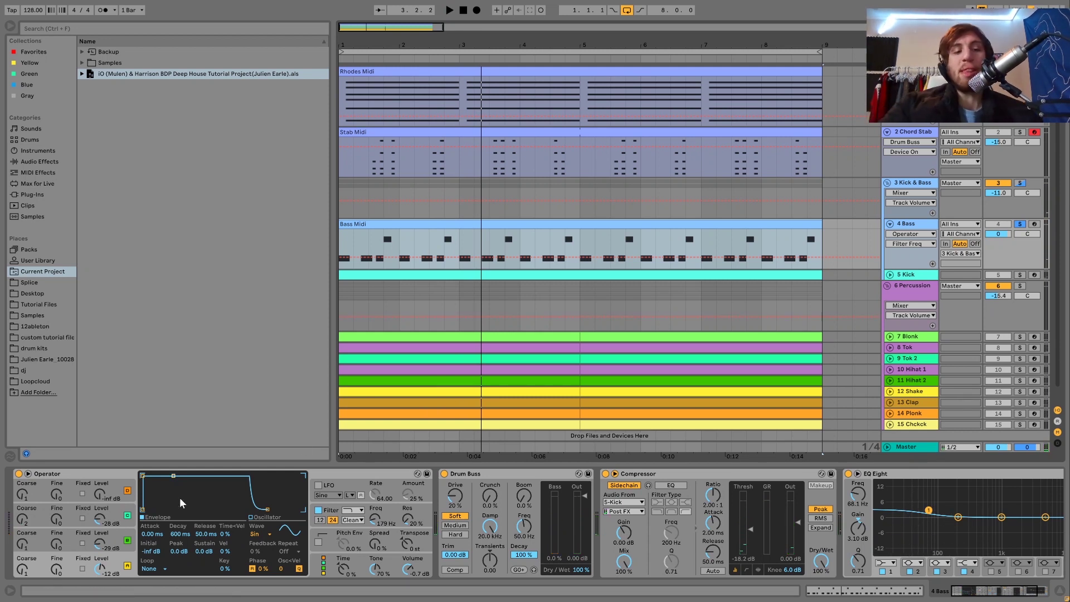
- Examine the oscillator B and C levels and the filter envelope of the Bass track's Operator
{"action": "left_click", "coordinate": [116, 537]}
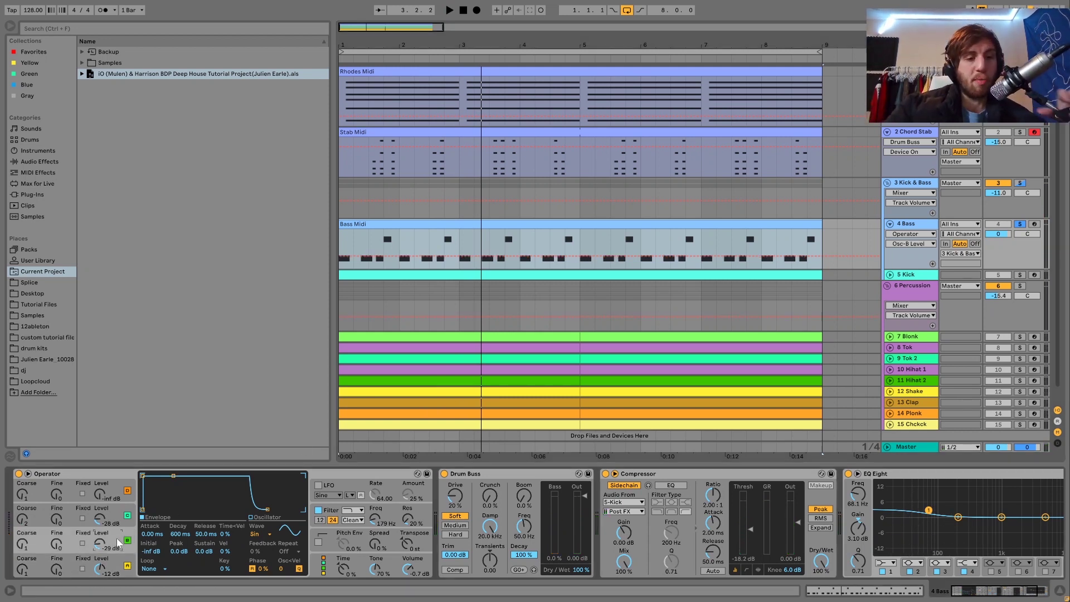
{"action": "left_click", "coordinate": [116, 520]}
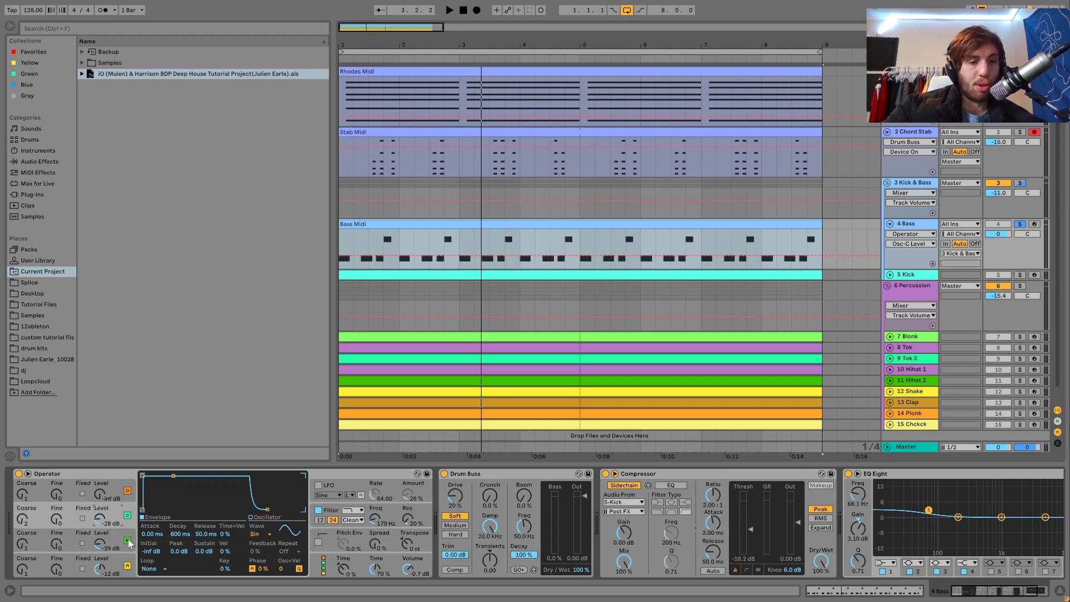
{"action": "left_click", "coordinate": [330, 509]}
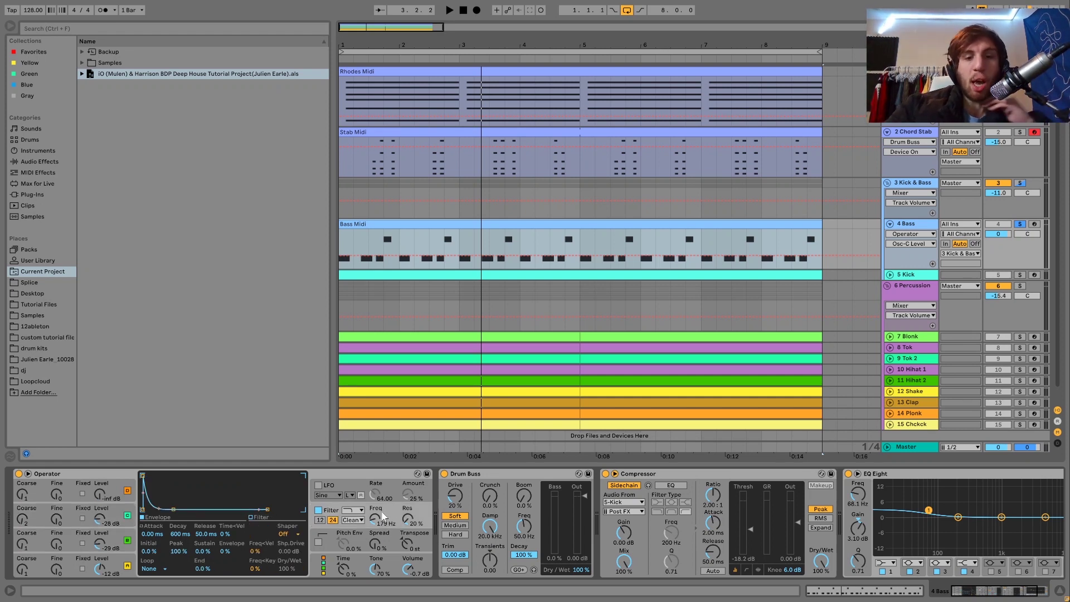
- Inspect the Drum Buss and Compressor in the Bass chain, and play the soloed bassline
{"action": "left_click", "coordinate": [480, 475]}
{"action": "scroll", "coordinate": [479, 475], "scroll_direction": "right", "scroll_amount": 3}
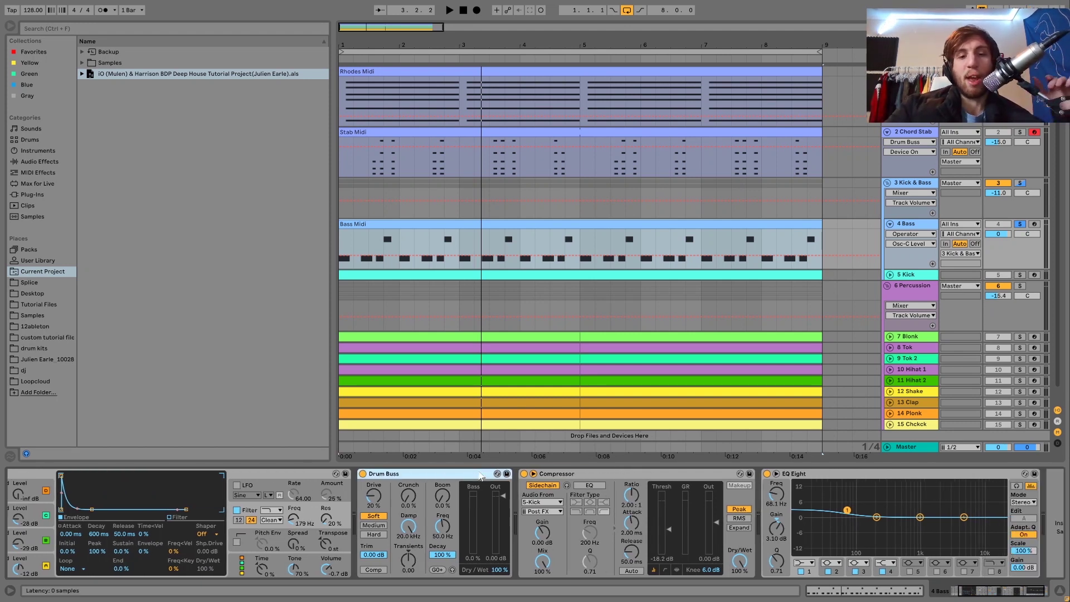
{"action": "left_click", "coordinate": [545, 474]}
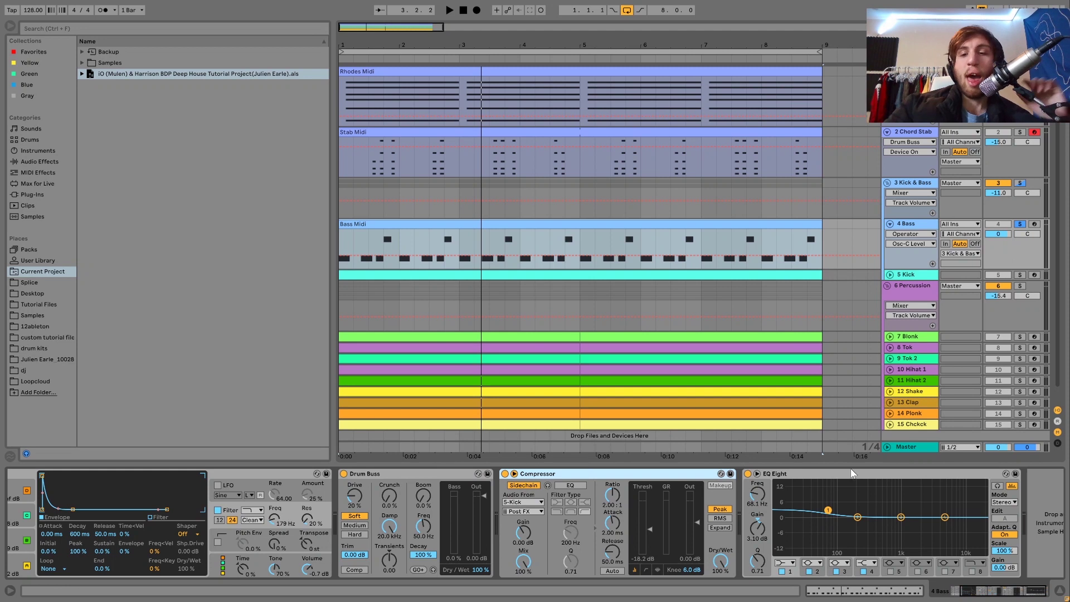
{"action": "key", "text": "space"}
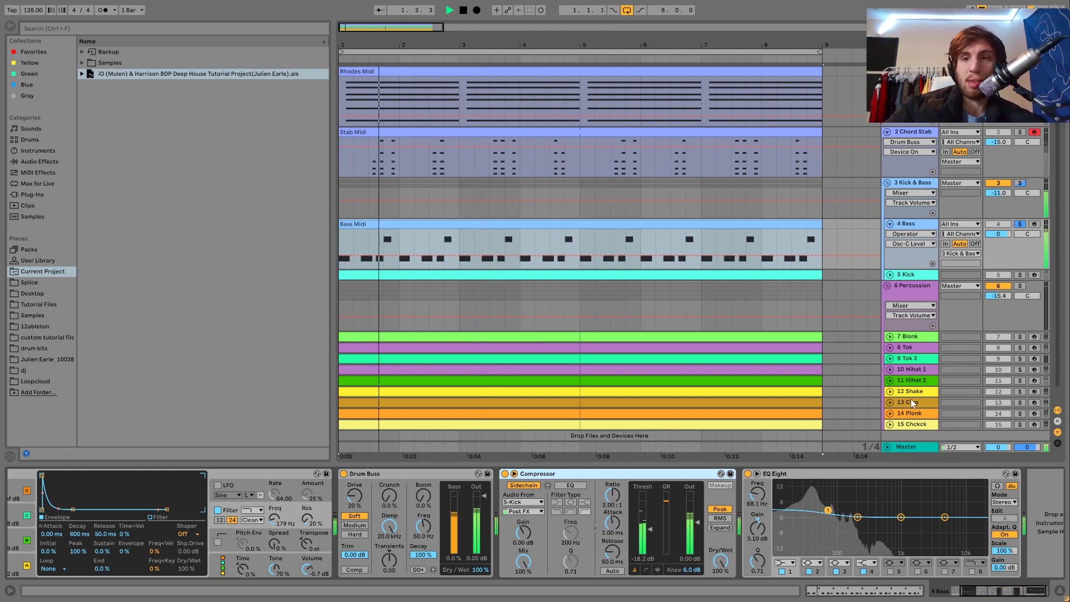
- Solo and unfold the Kick track, show its device chain, and play the kick on its own
{"action": "left_click", "coordinate": [1019, 274]}
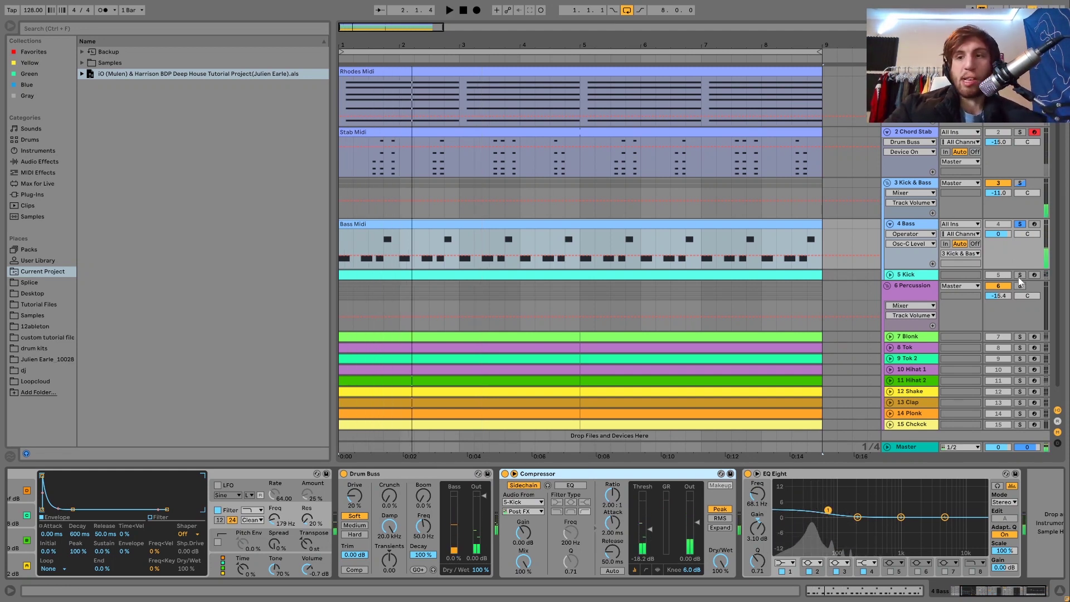
{"action": "key", "text": "space"}
{"action": "left_click", "coordinate": [890, 275]}
{"action": "left_click", "coordinate": [917, 276]}
{"action": "key", "text": "space"}
{"action": "left_click", "coordinate": [757, 274]}
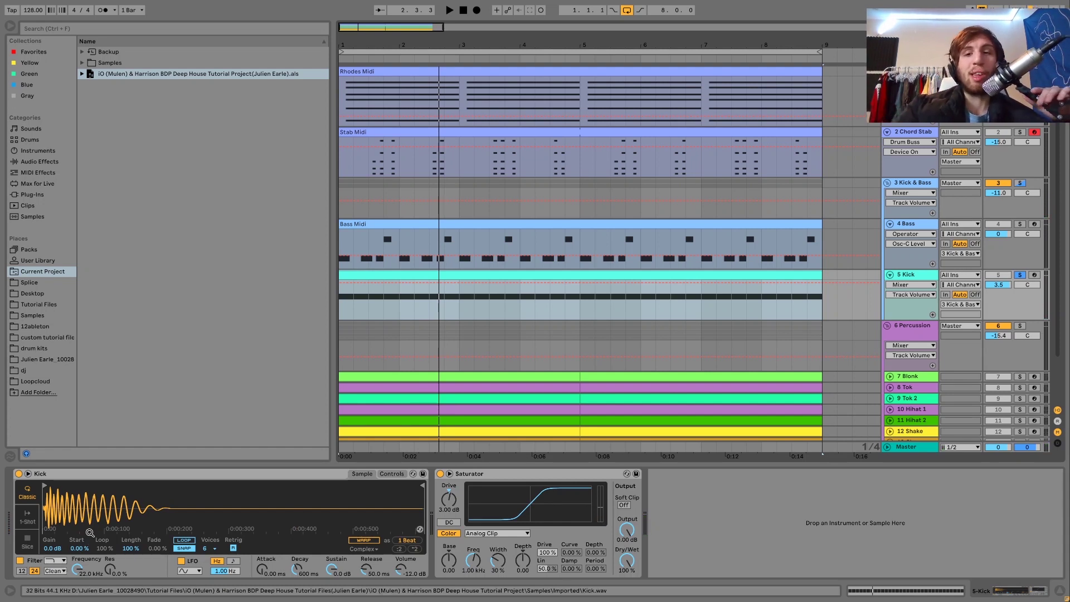
{"action": "key", "text": "space"}
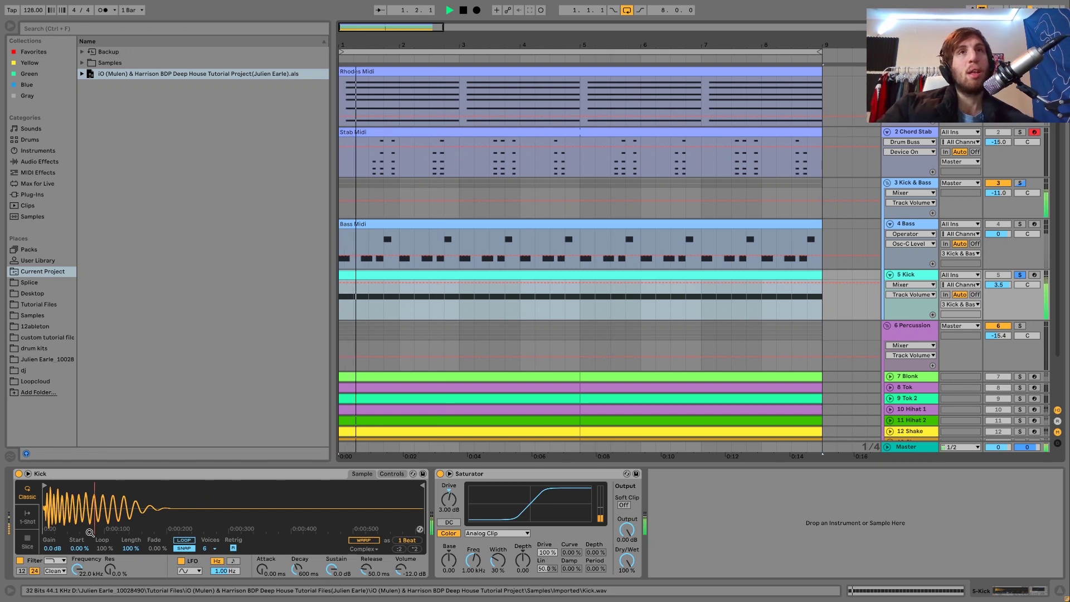
{"action": "key", "text": "space"}
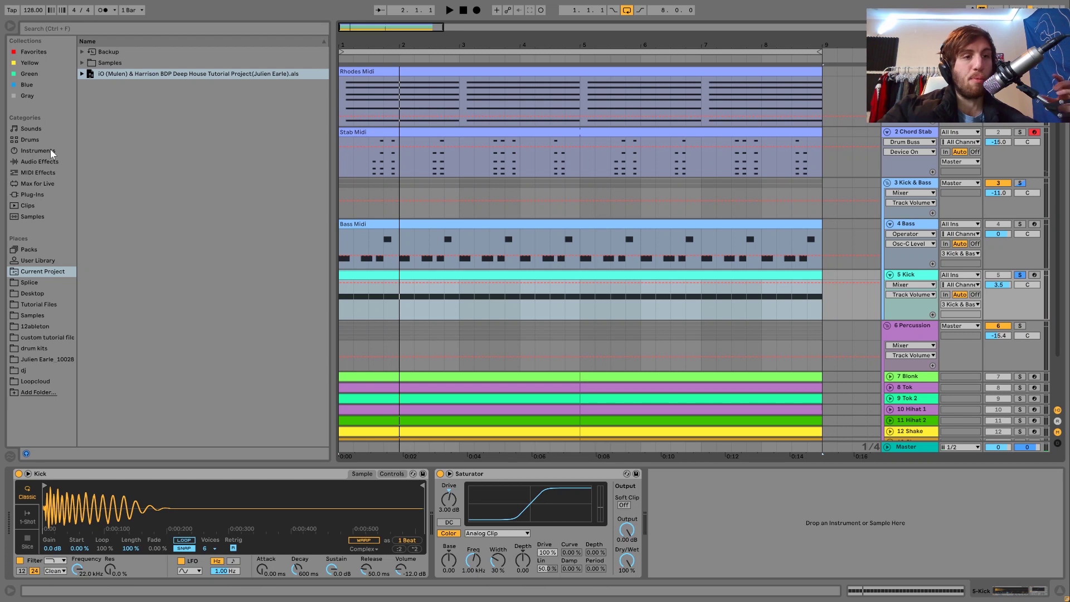
- Add an EQ Three after the Kick track's Saturator and play the kick with only the low band on
{"action": "left_click", "coordinate": [40, 161]}
{"action": "left_click", "coordinate": [105, 188]}
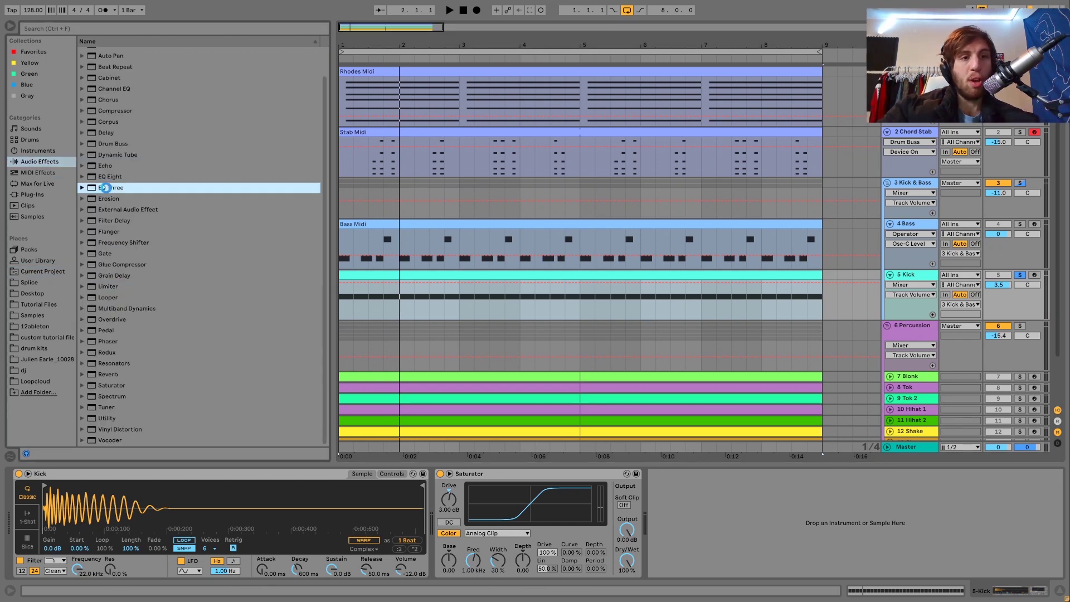
{"action": "left_click_drag", "start_coordinate": [706, 528], "coordinate": [706, 533]}
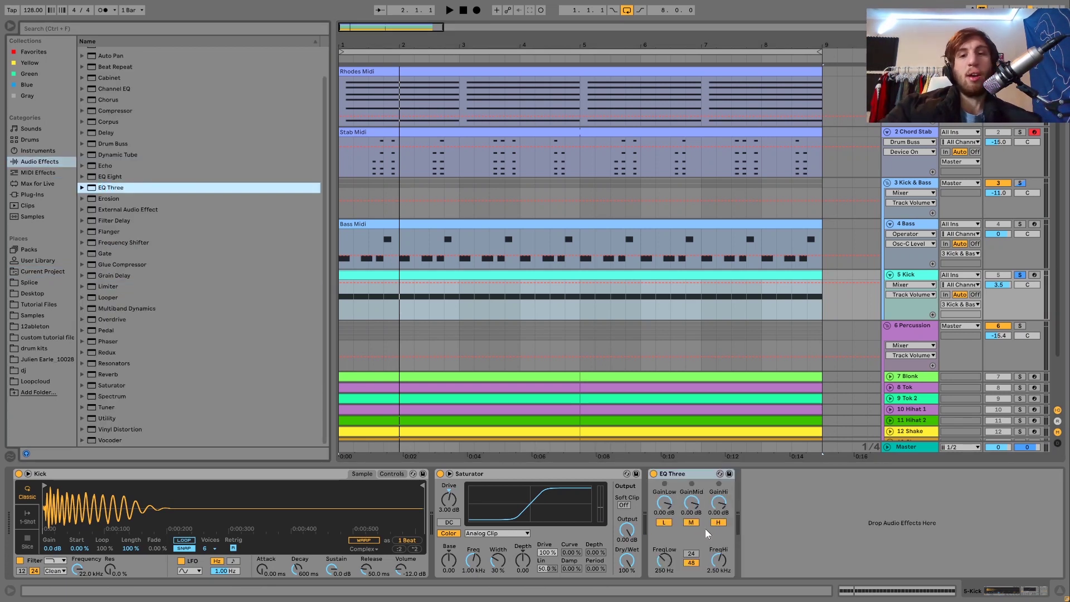
{"action": "left_click", "coordinate": [692, 523]}
{"action": "left_click", "coordinate": [715, 522]}
{"action": "key", "text": "space"}
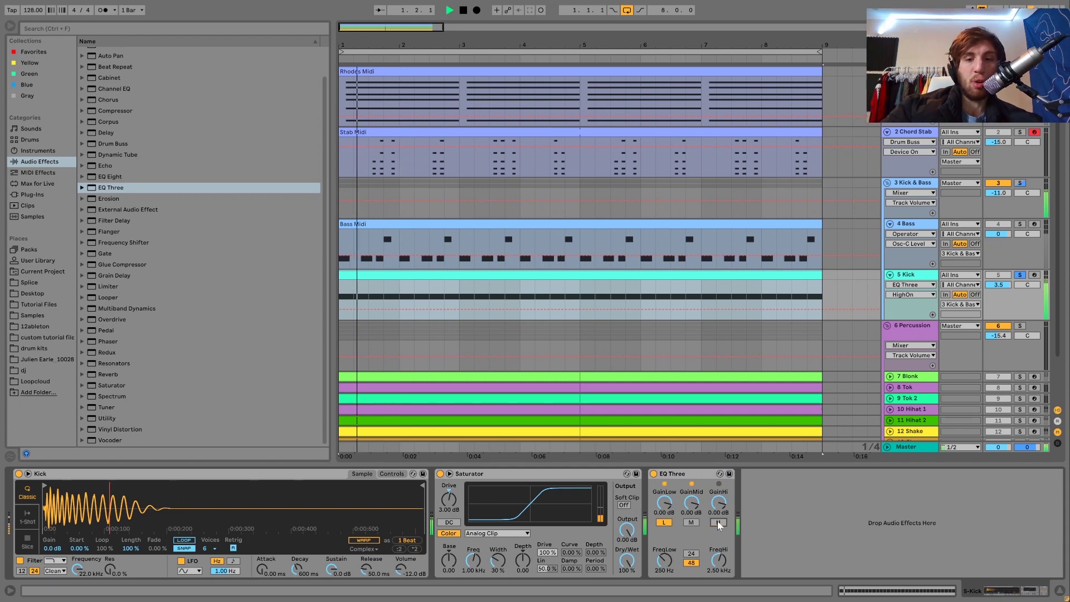
- Turn the EQ Three's mid and high bands back on, and delete the EQ Three from the Kick chain
{"action": "left_click", "coordinate": [715, 522]}
{"action": "left_click", "coordinate": [694, 521]}
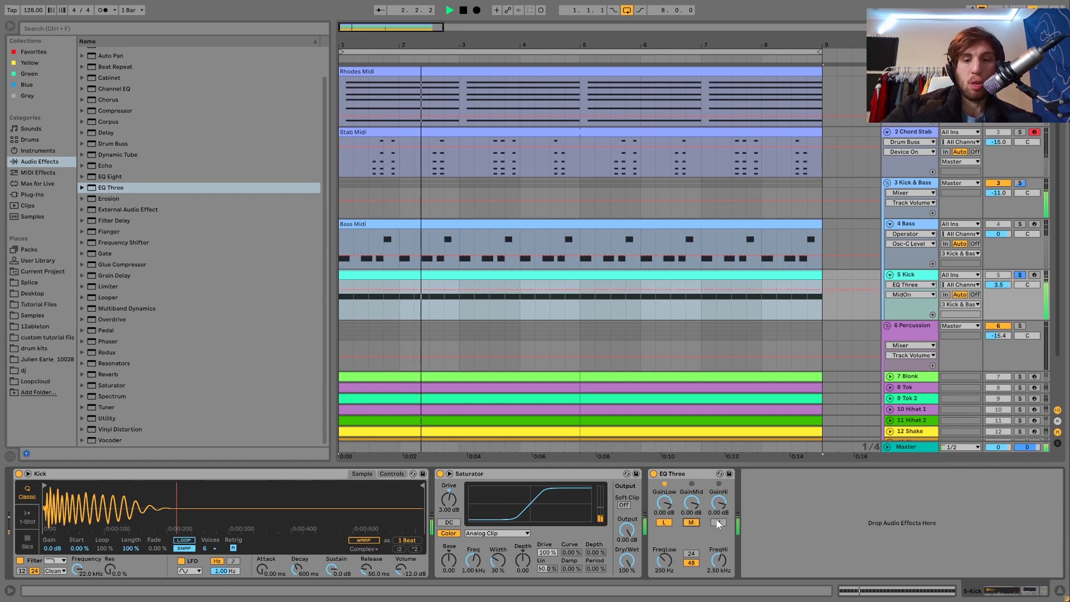
{"action": "left_click", "coordinate": [682, 476]}
{"action": "key", "text": "space"}
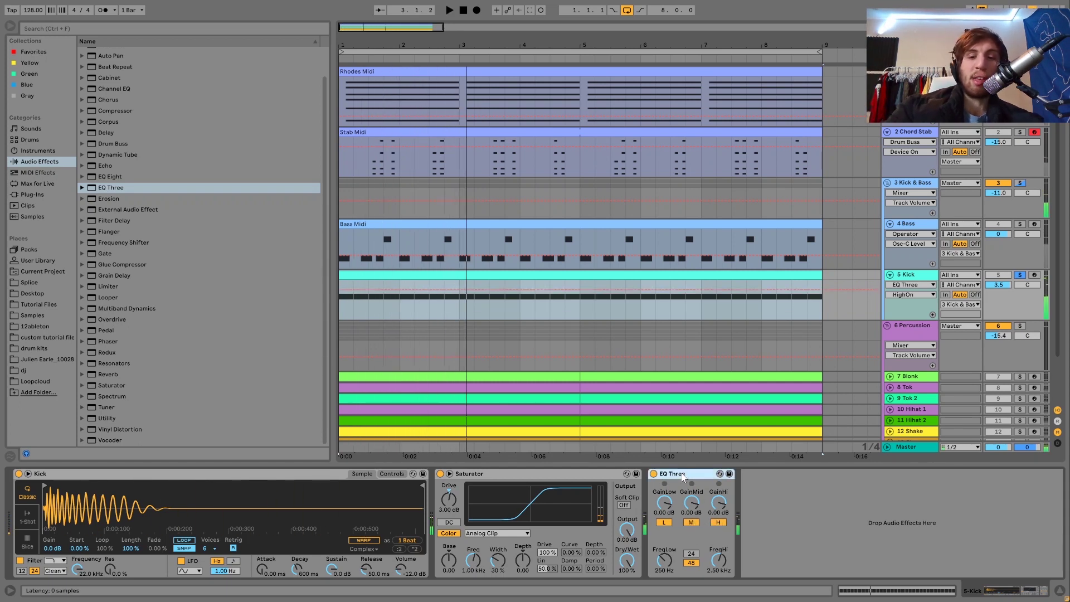
{"action": "key", "text": "Delete"}
- Play the kick alone, and with the bass by soloing the whole Kick & Bass group
{"action": "key", "text": "space"}
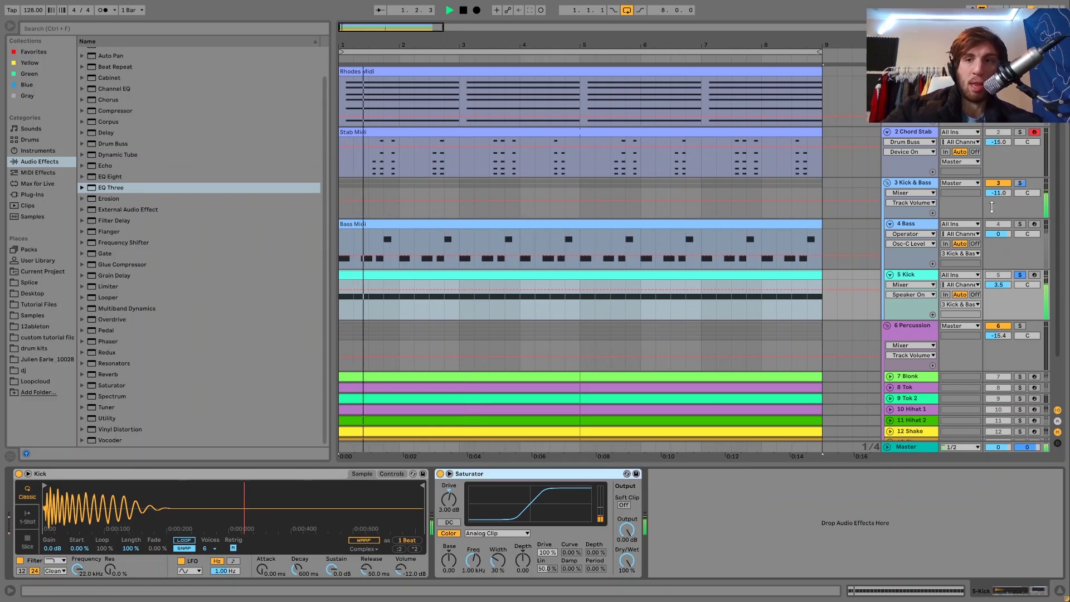
{"action": "left_click", "coordinate": [1019, 183]}
{"action": "key", "text": "space"}
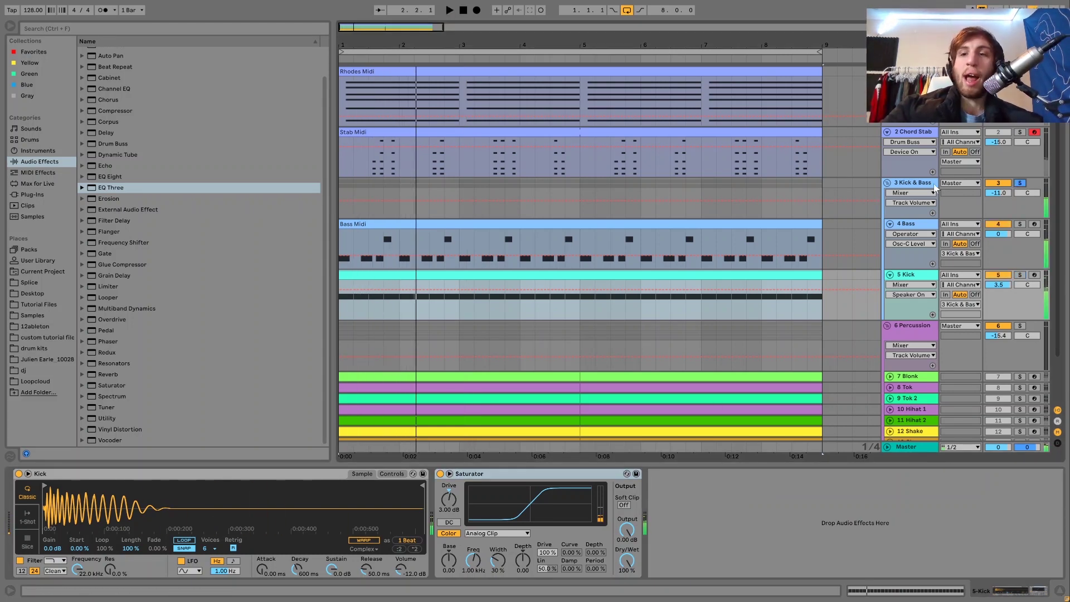
- Delete the Auto Filter from the Kick & Bass group's device chain
{"action": "left_click", "coordinate": [918, 184]}
{"action": "left_click", "coordinate": [150, 475]}
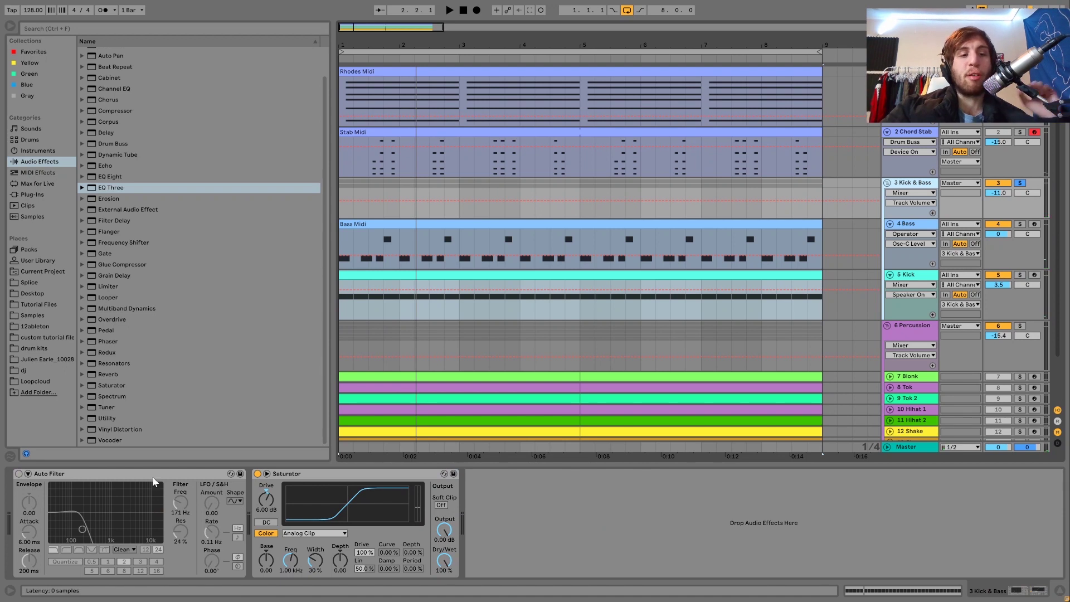
{"action": "key", "text": "Delete"}
- Play the Kick & Bass group with its Saturator bypassed and switched back on to compare the sound
{"action": "key", "text": "space"}
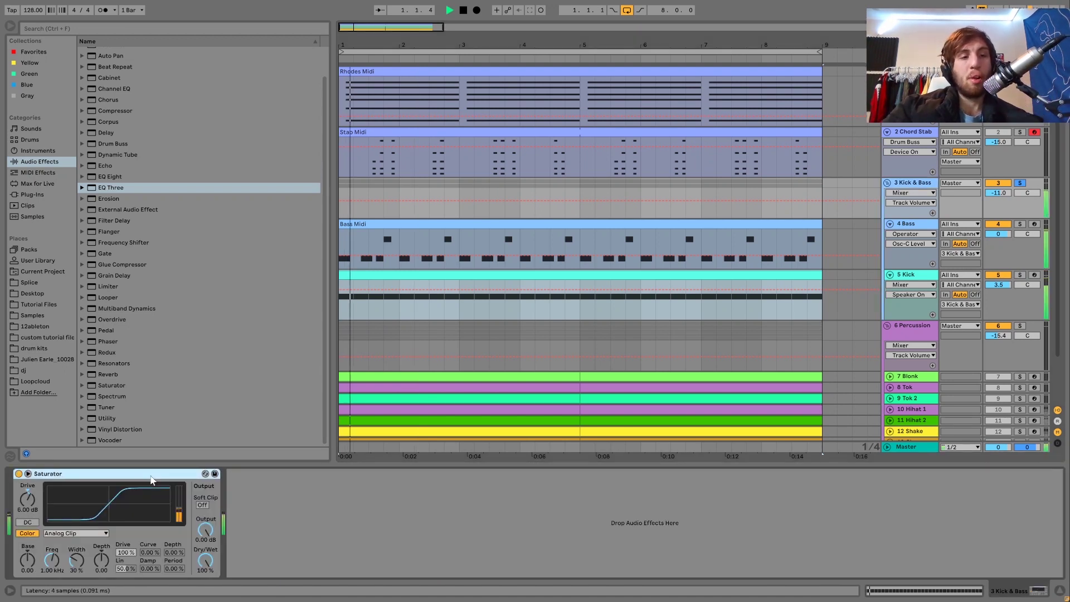
{"action": "left_click", "coordinate": [19, 473]}
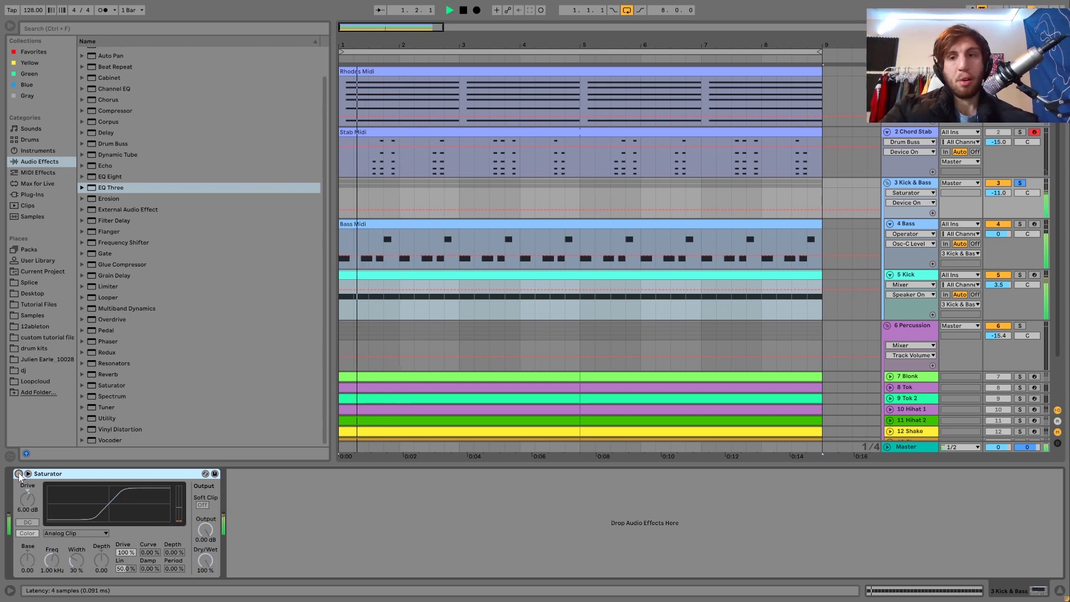
{"action": "left_click", "coordinate": [18, 474]}
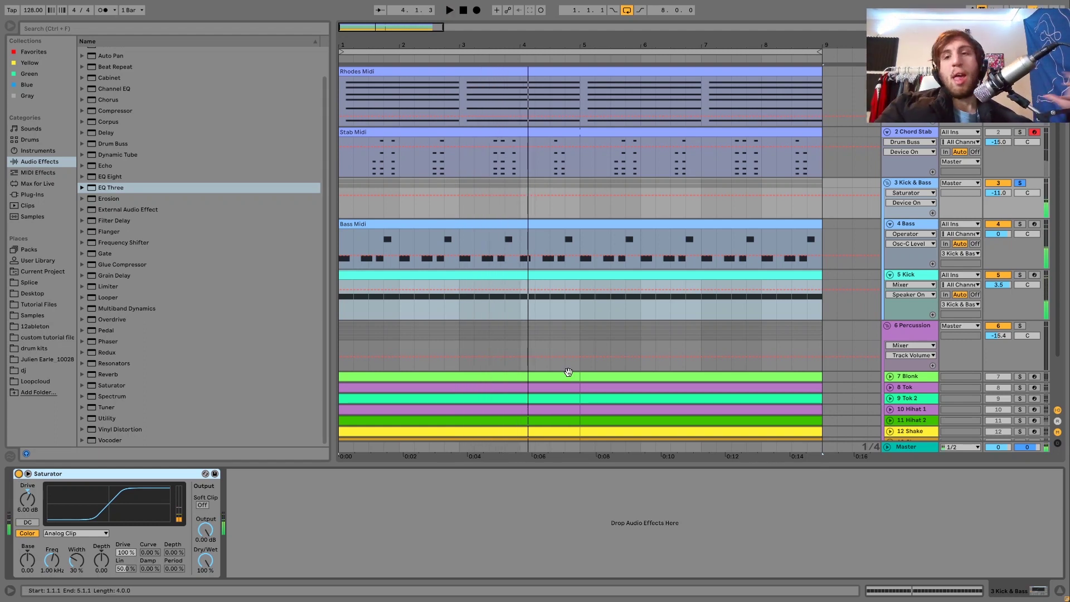
- Unsolo the Kick & Bass group and play all tracks together from the start
{"action": "left_click", "coordinate": [1019, 183]}
{"action": "key", "text": "space"}
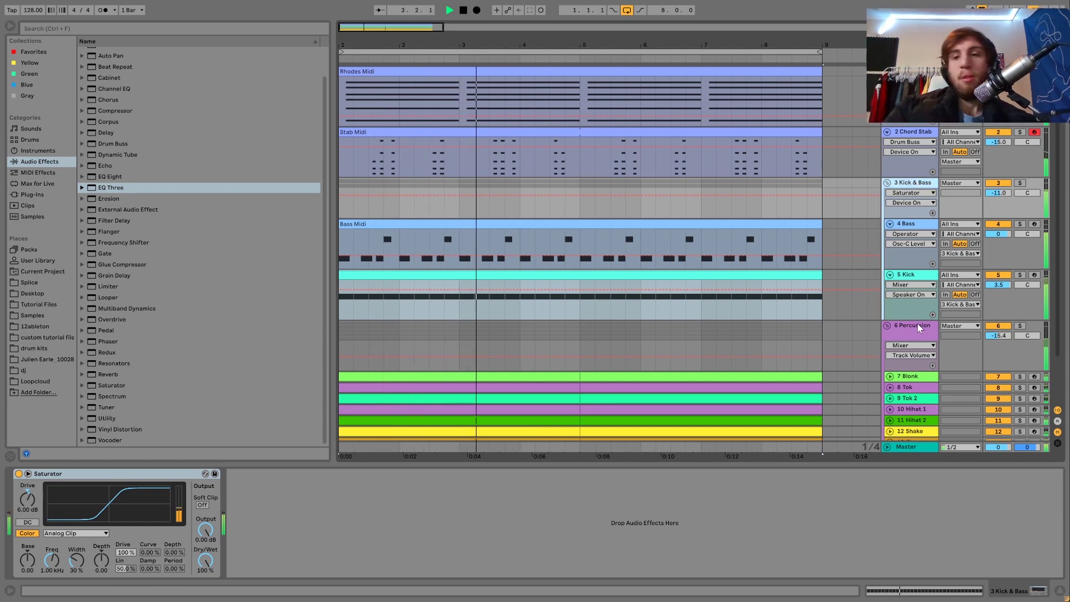
{"action": "scroll", "coordinate": [918, 329], "scroll_direction": "down", "scroll_amount": 3}
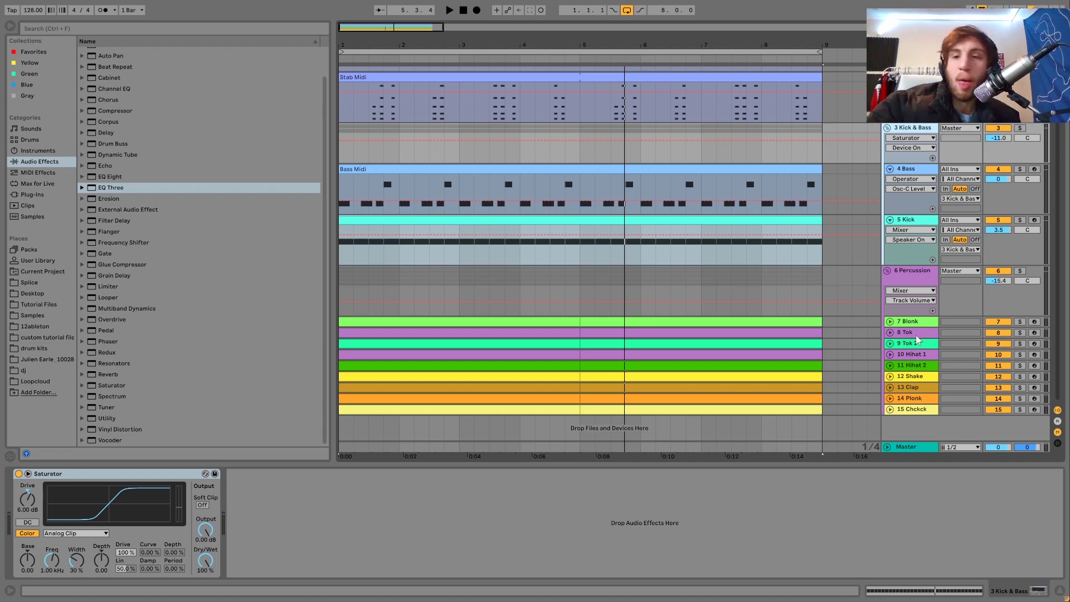
- Solo and play the Hihat 1, Hihat 2 and Shake tracks, and unfold all three to show their patterns
{"action": "left_click", "coordinate": [909, 354]}
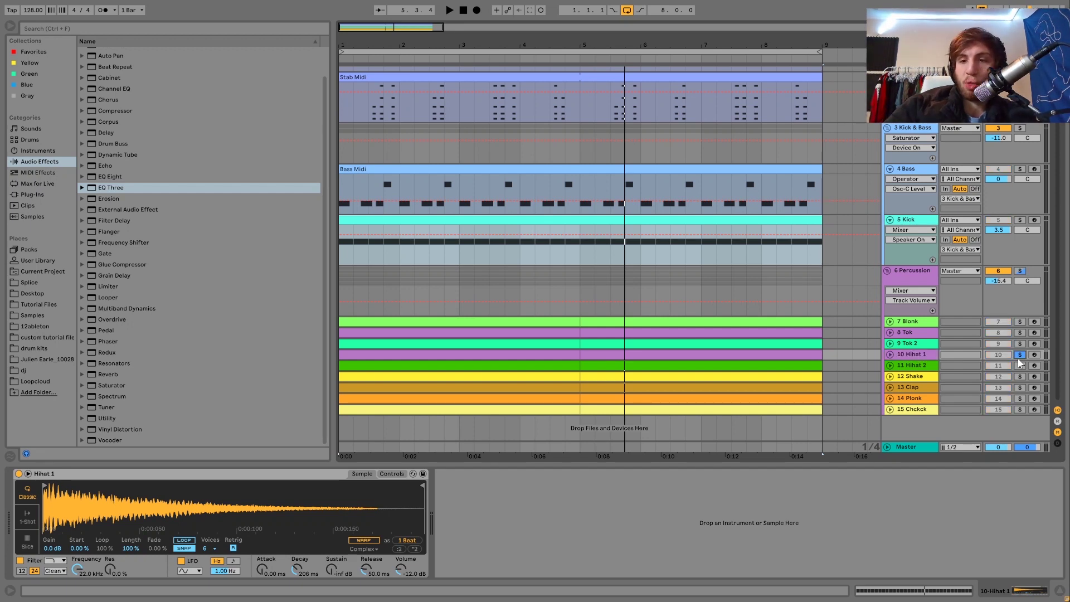
{"action": "left_click", "coordinate": [1019, 376]}
{"action": "key", "text": "space"}
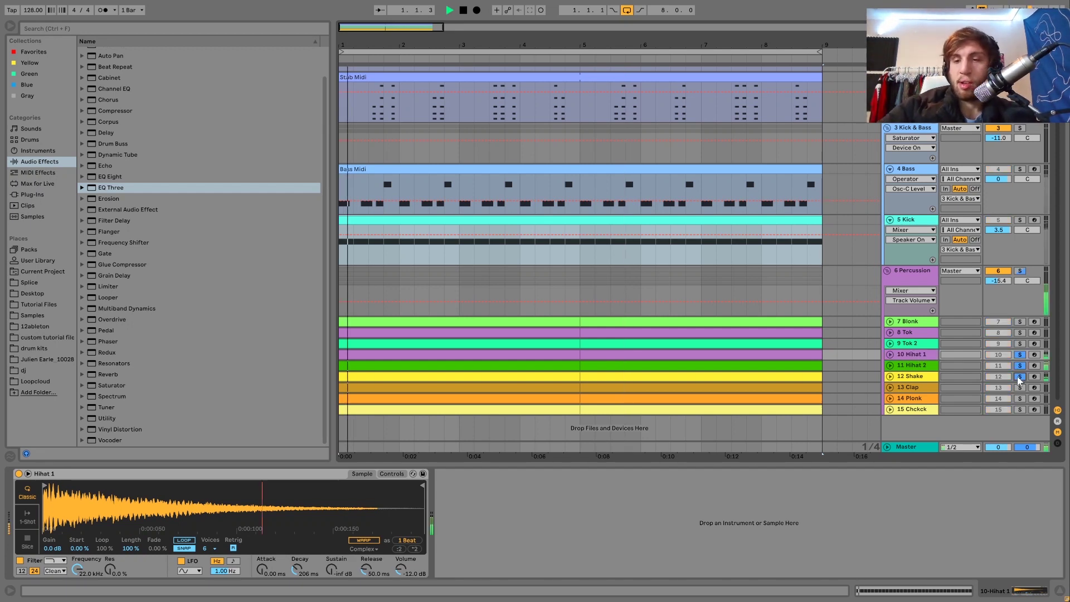
{"action": "left_click", "coordinate": [890, 377]}
{"action": "left_click", "coordinate": [890, 366]}
{"action": "left_click", "coordinate": [890, 354]}
{"action": "scroll", "coordinate": [888, 355], "scroll_direction": "down", "scroll_amount": 2}
{"action": "scroll", "coordinate": [888, 354], "scroll_direction": "down", "scroll_amount": 2}
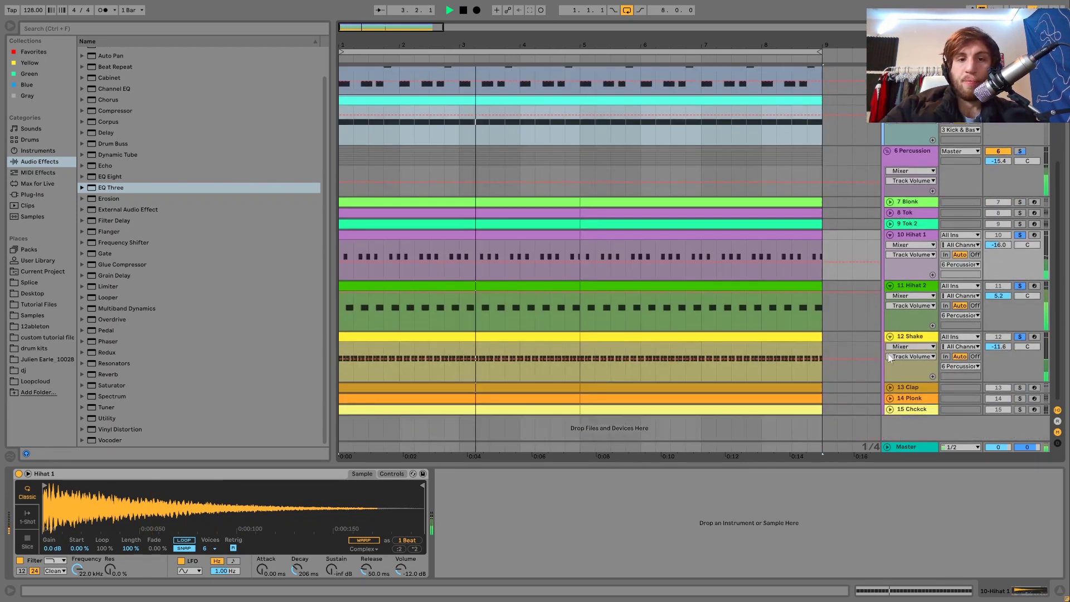
- Show the Hihat 2 track's device chain and play Hihat 2 soloed on its own
{"action": "left_click", "coordinate": [922, 285]}
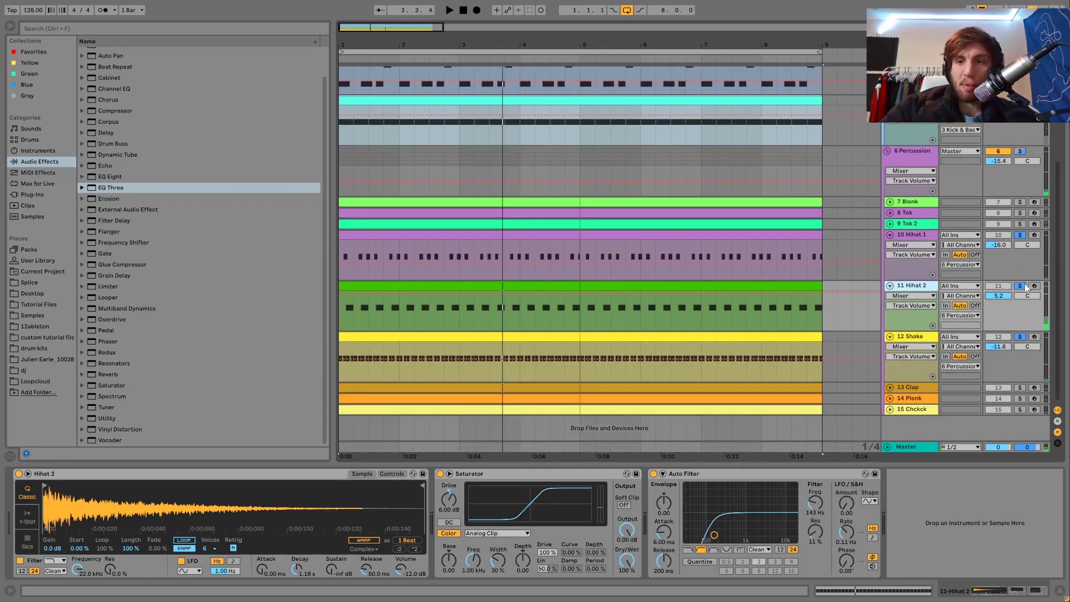
{"action": "key", "text": "space"}
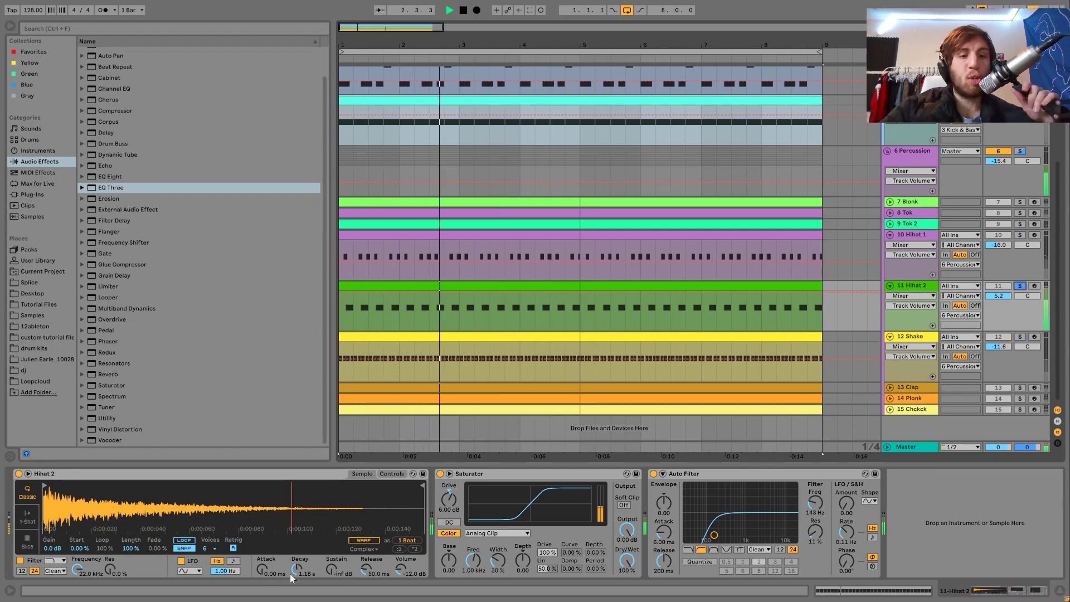
{"action": "key", "text": "space"}
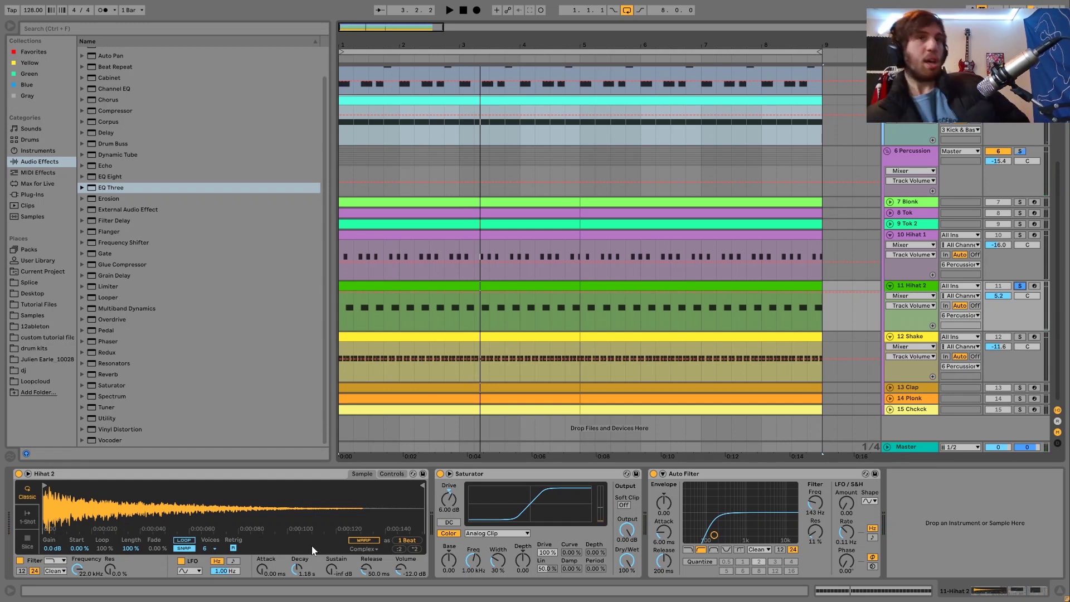
{"action": "key", "text": "space"}
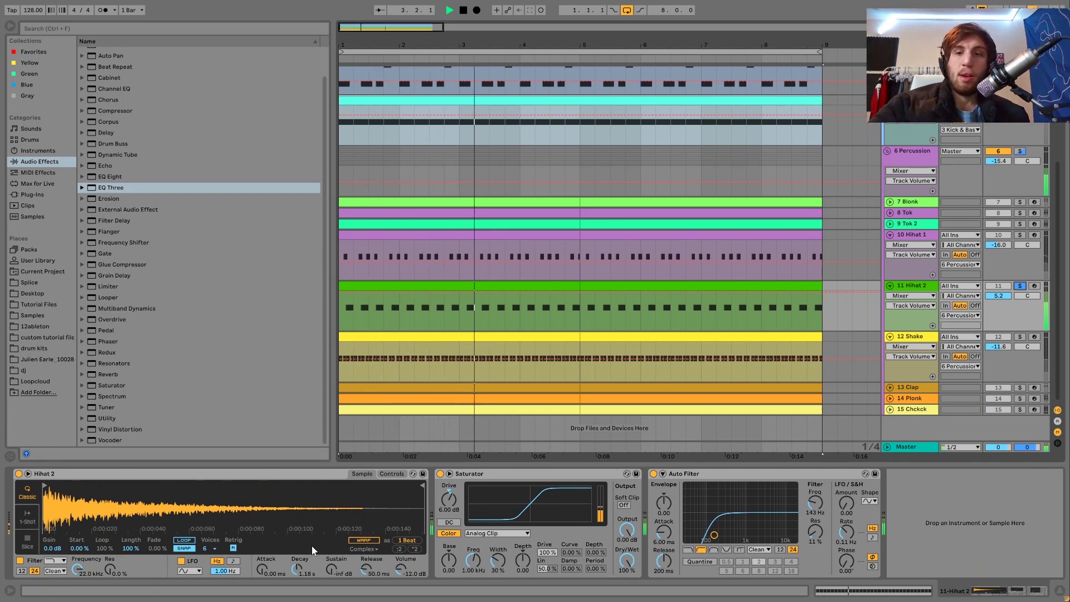
{"action": "key", "text": "space"}
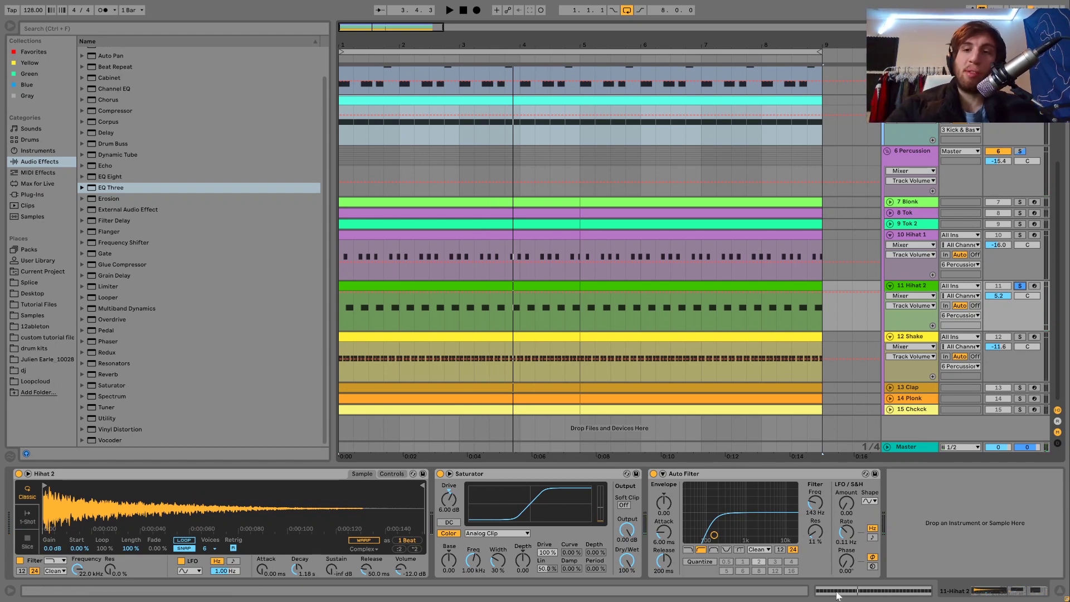
- Solo only the Shake track, play it, and show its device
{"action": "left_click", "coordinate": [1019, 336]}
{"action": "key", "text": "space"}
{"action": "left_click", "coordinate": [918, 332]}
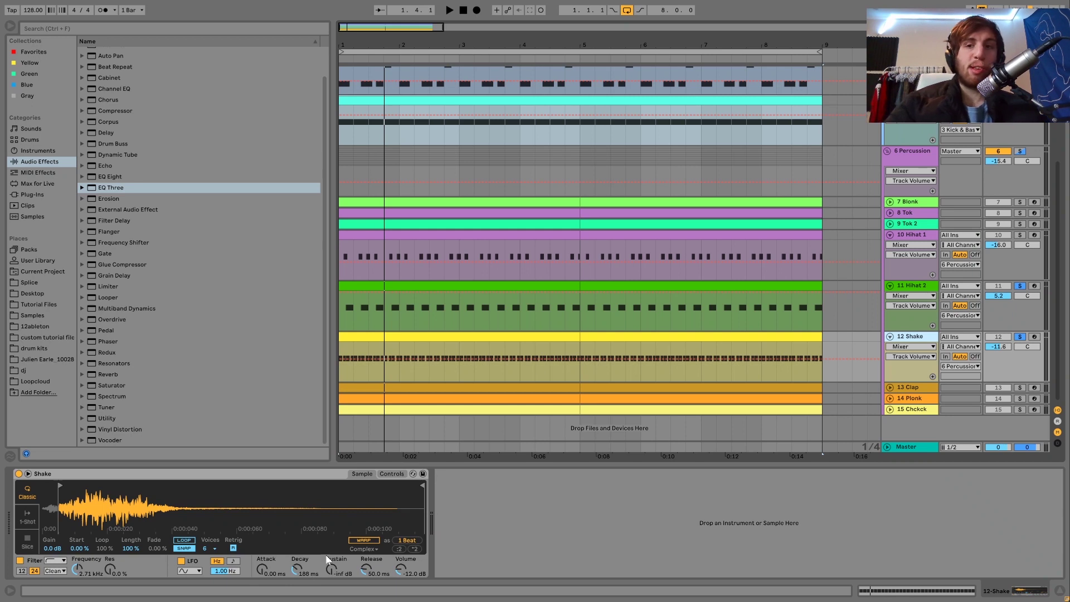
- Play Hihat 1 soloed with Hihat 2 and Shake and also alone, with its device shown
{"action": "left_click", "coordinate": [1020, 235]}
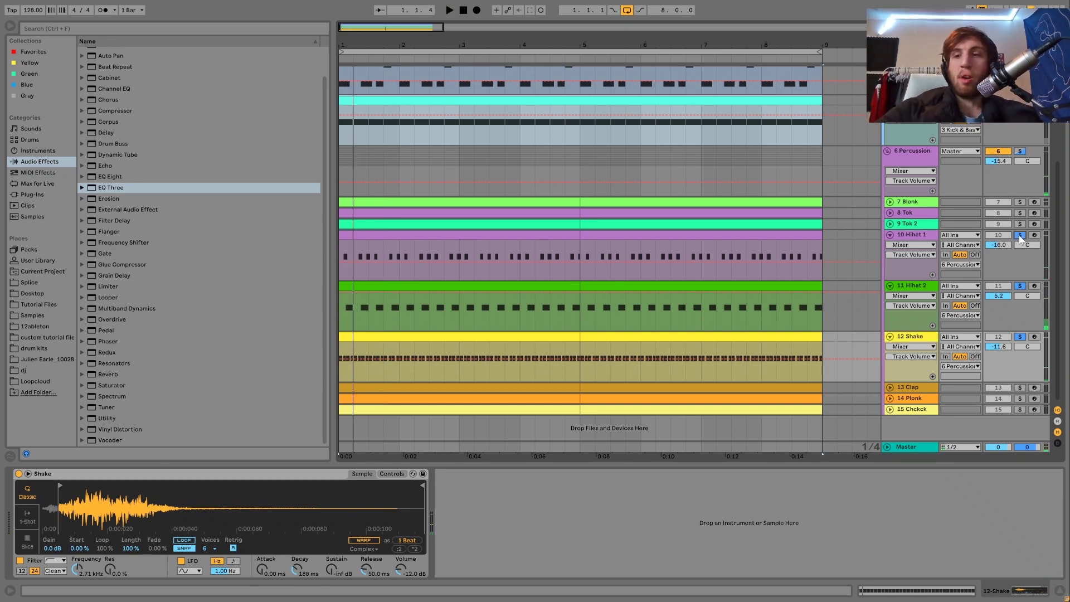
{"action": "left_click", "coordinate": [918, 234]}
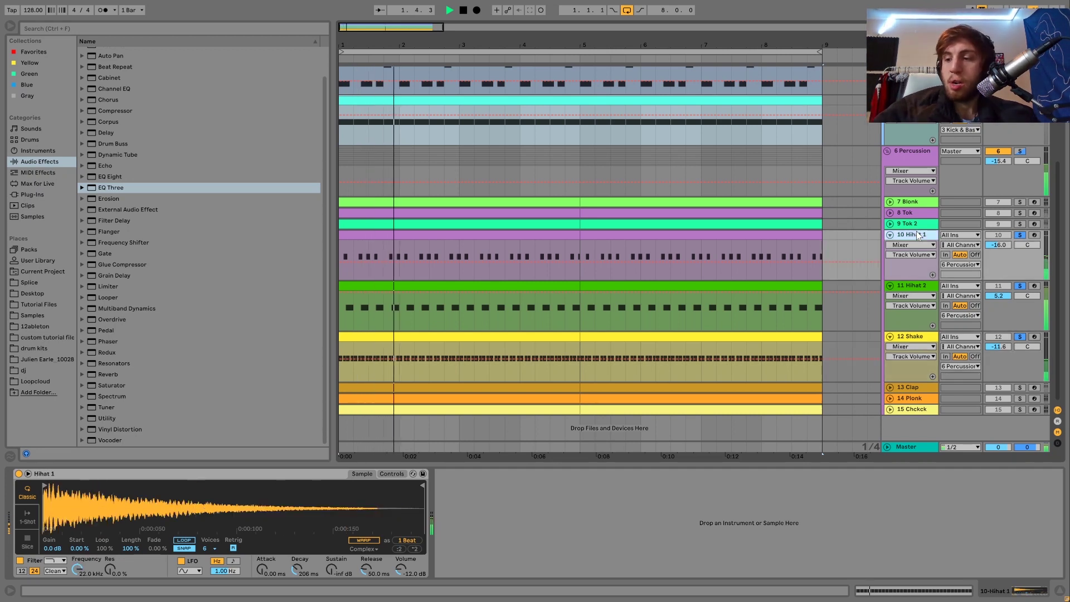
{"action": "left_click", "coordinate": [1019, 235]}
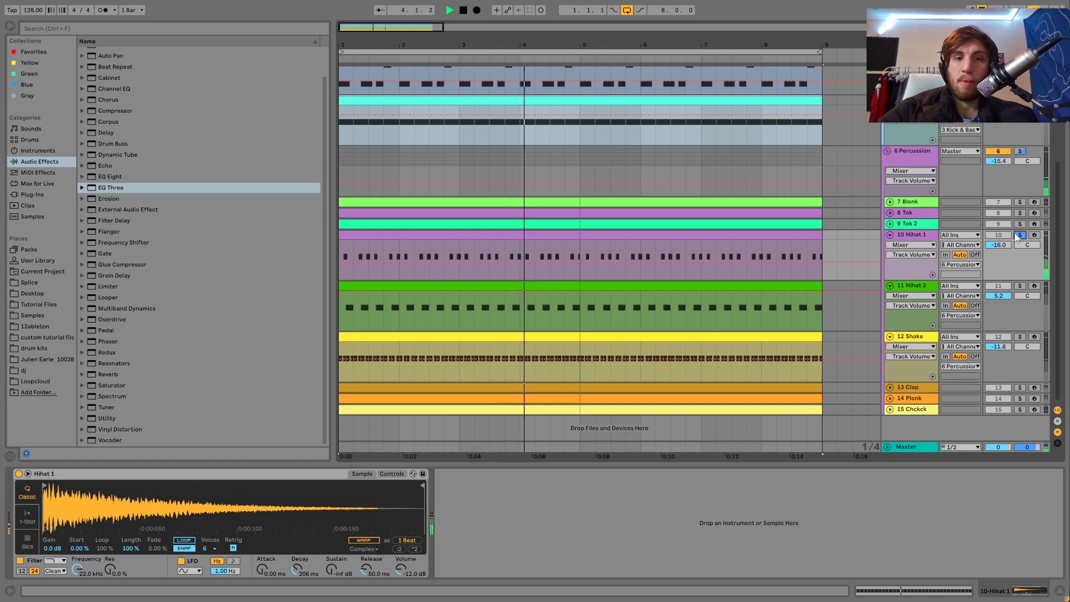
- Play Hihat 1 soloed and within the full percussion mix in alternation to compare the two
{"action": "left_click", "coordinate": [1019, 235]}
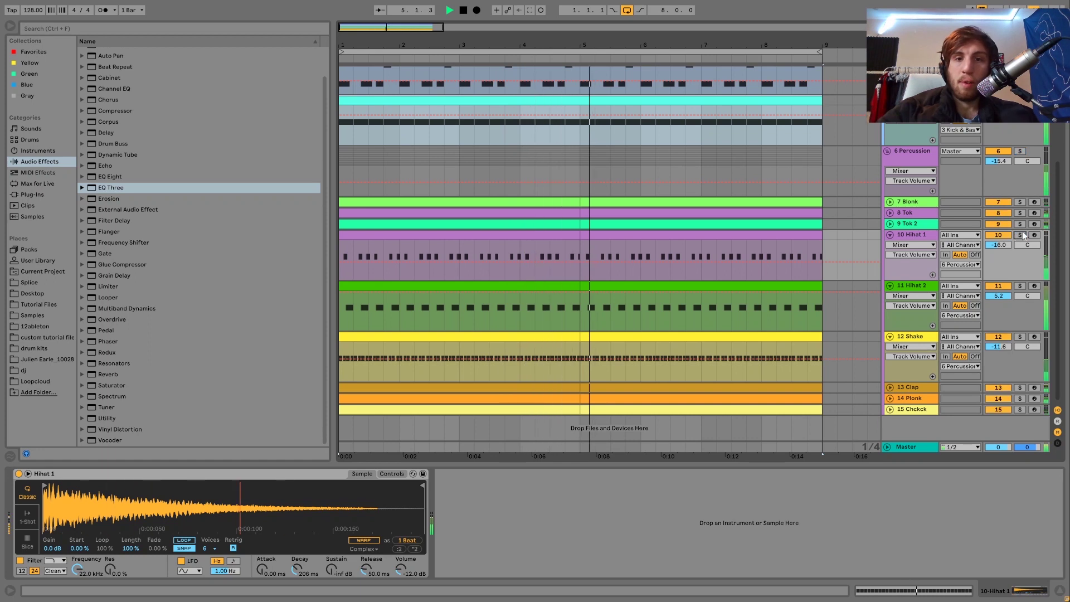
{"action": "left_click", "coordinate": [1020, 234]}
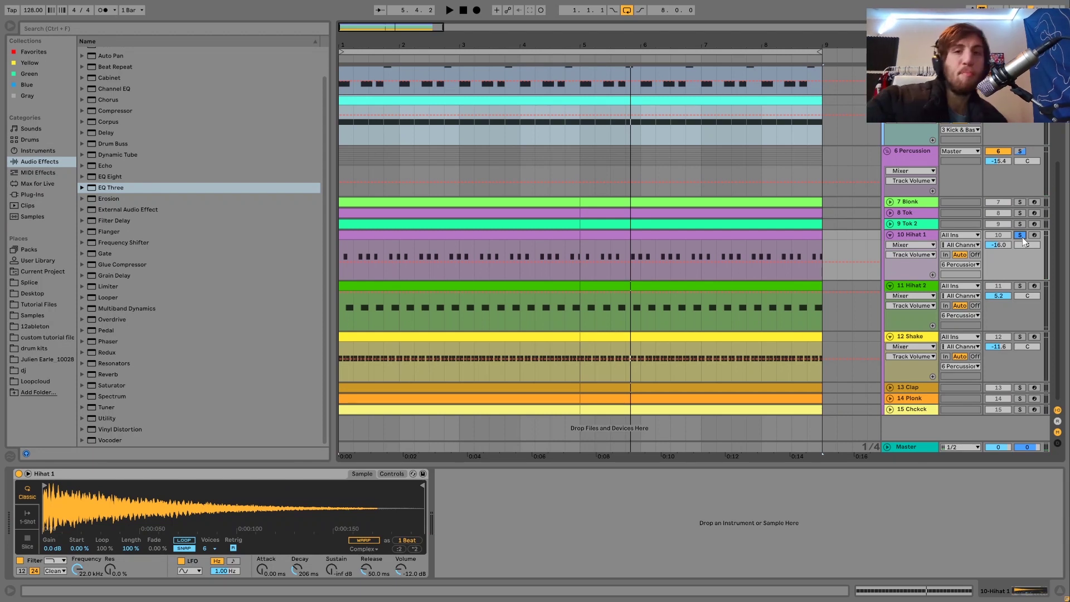
{"action": "key", "text": "space"}
{"action": "left_click", "coordinate": [1019, 235]}
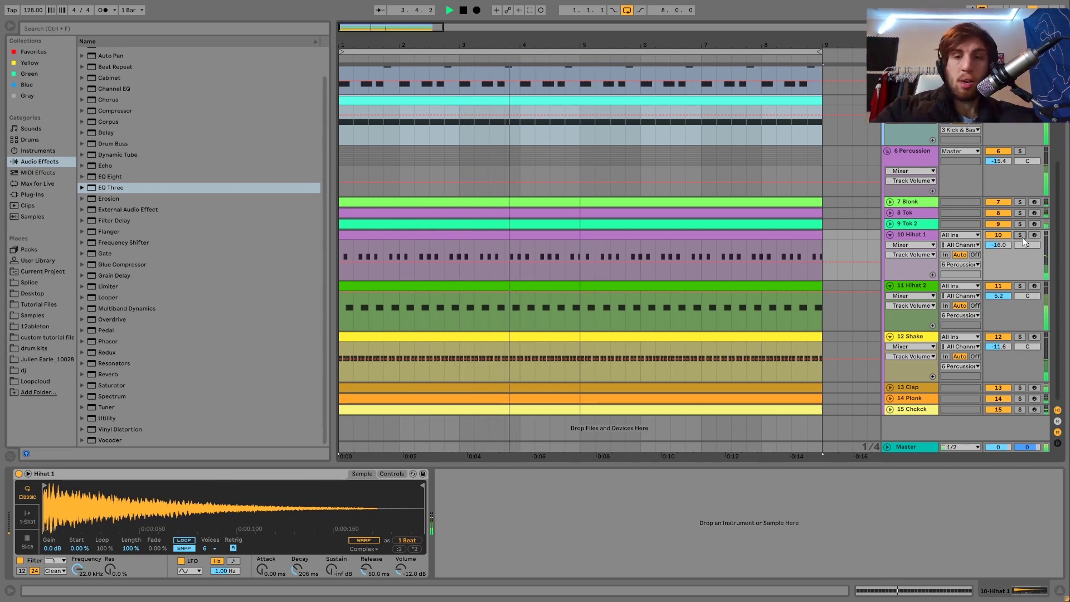
{"action": "left_click", "coordinate": [911, 234]}
{"action": "key", "text": "space"}
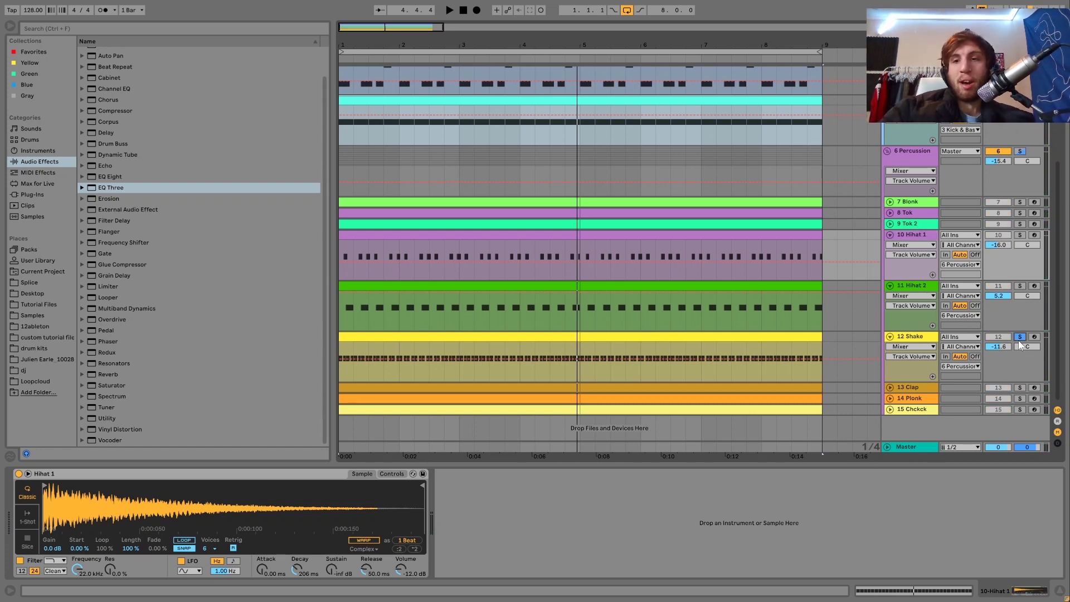
- Play Shake soloed, layer the two hihat tracks onto it, and play the whole mix with all solos off
{"action": "key", "text": "space"}
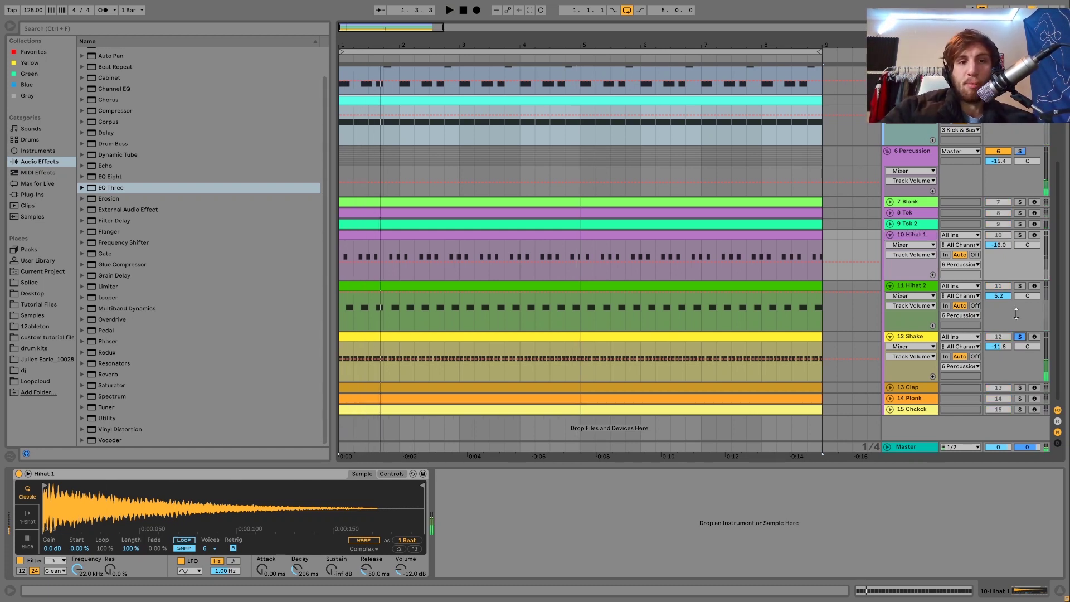
{"action": "left_click", "coordinate": [1019, 235]}
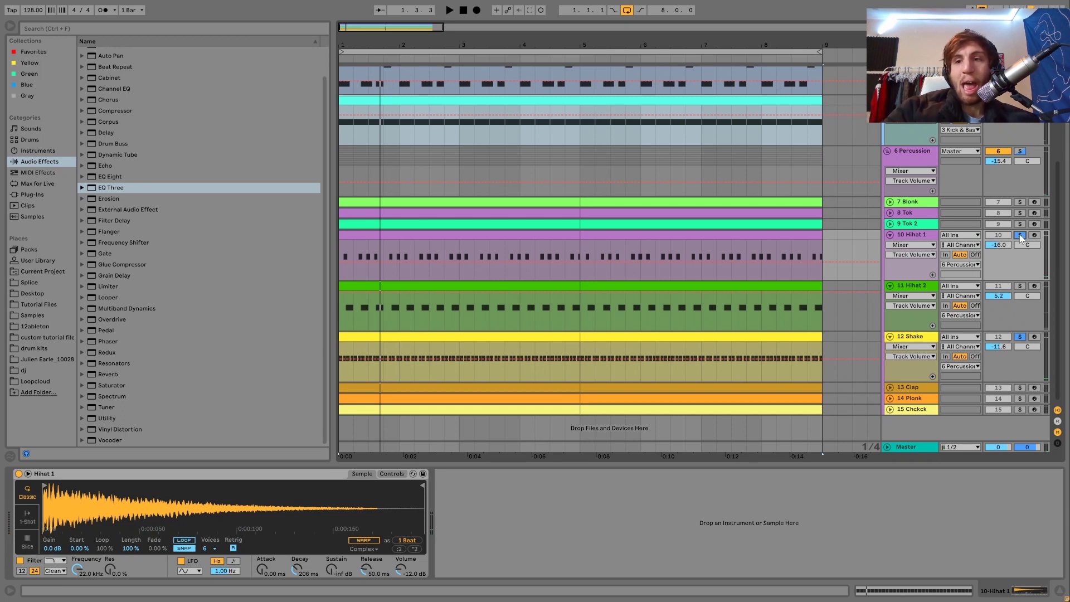
{"action": "key", "text": "space"}
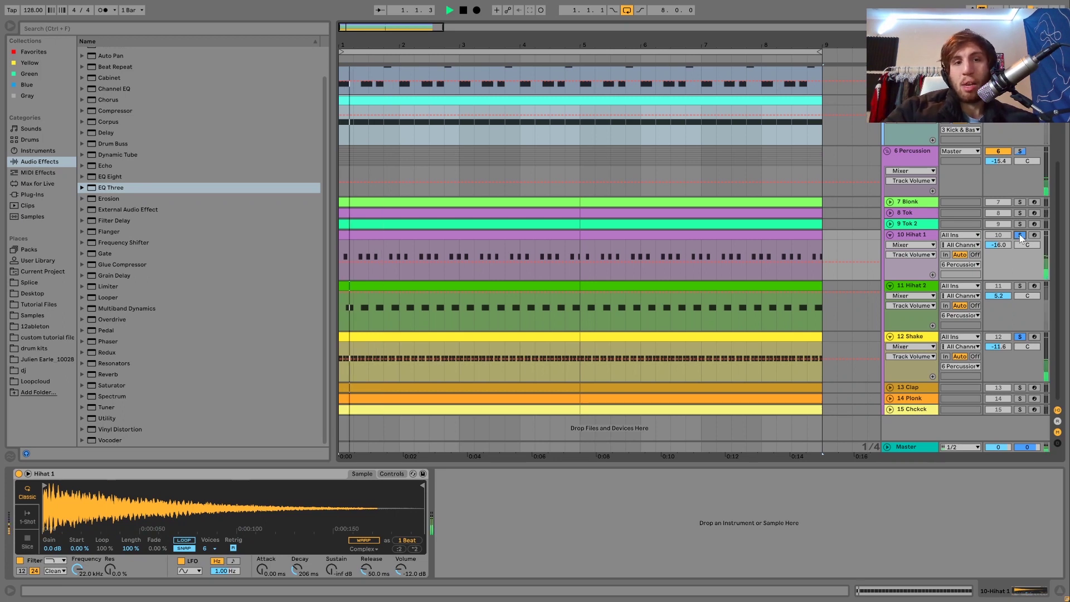
{"action": "left_click", "coordinate": [1020, 286]}
{"action": "left_click", "coordinate": [1020, 286]}
{"action": "key", "text": "space"}
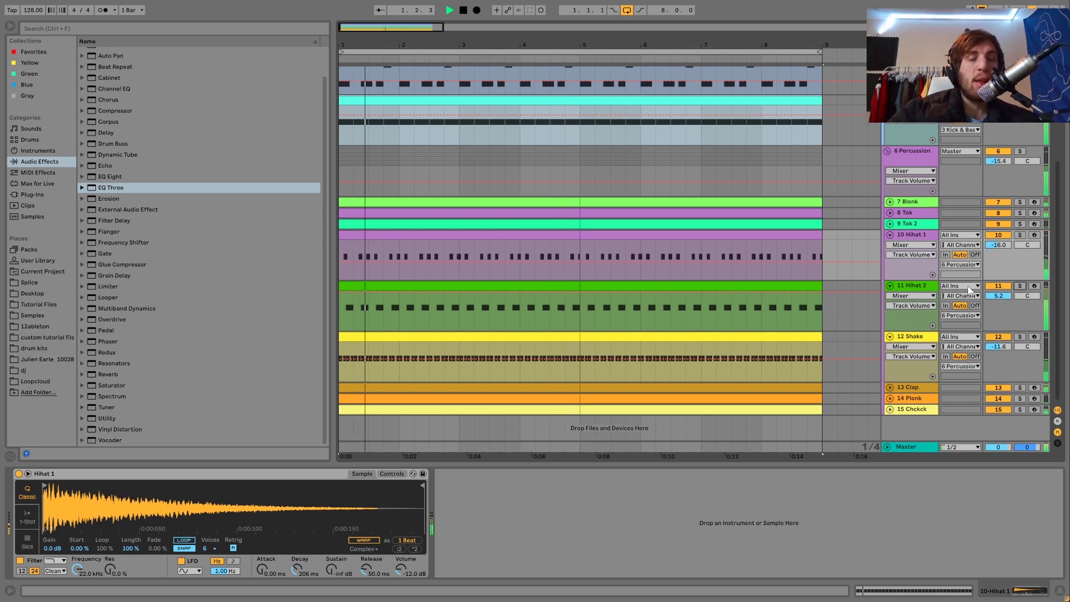
{"action": "key", "text": "space"}
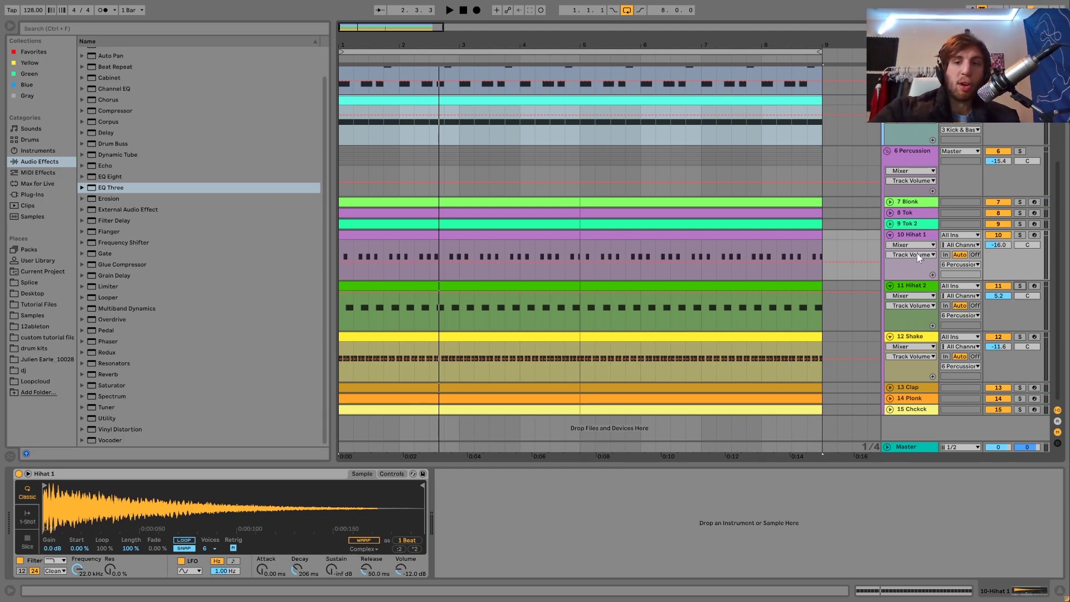
- Show the Clap track's device, play Clap soloed, and unfold the track to show its pattern
{"action": "left_click", "coordinate": [913, 386]}
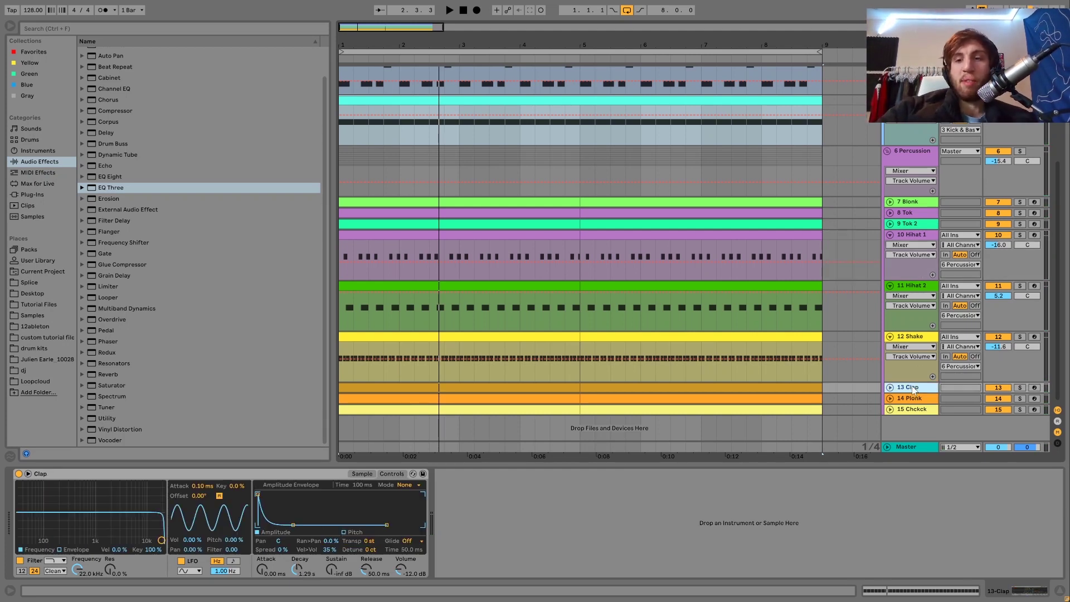
{"action": "key", "text": "space"}
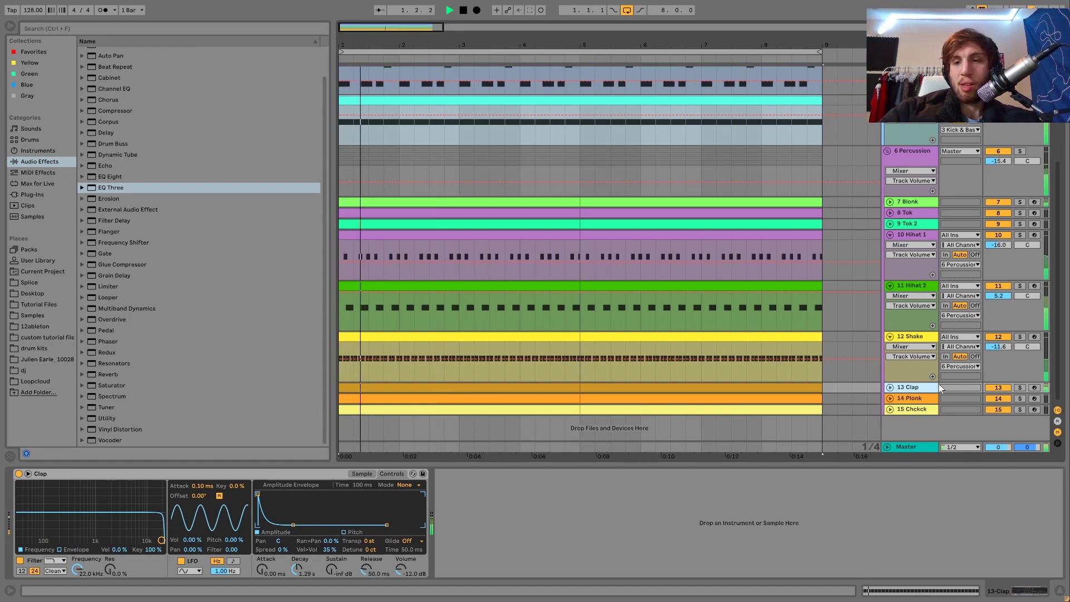
{"action": "left_click", "coordinate": [1019, 387]}
{"action": "left_click", "coordinate": [917, 387]}
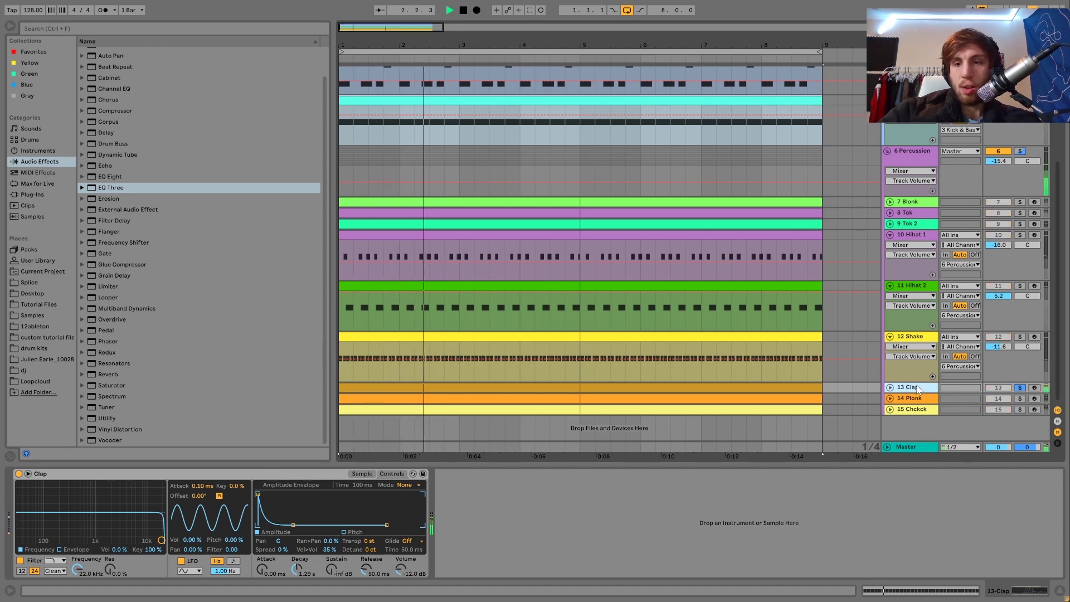
{"action": "left_click", "coordinate": [890, 387]}
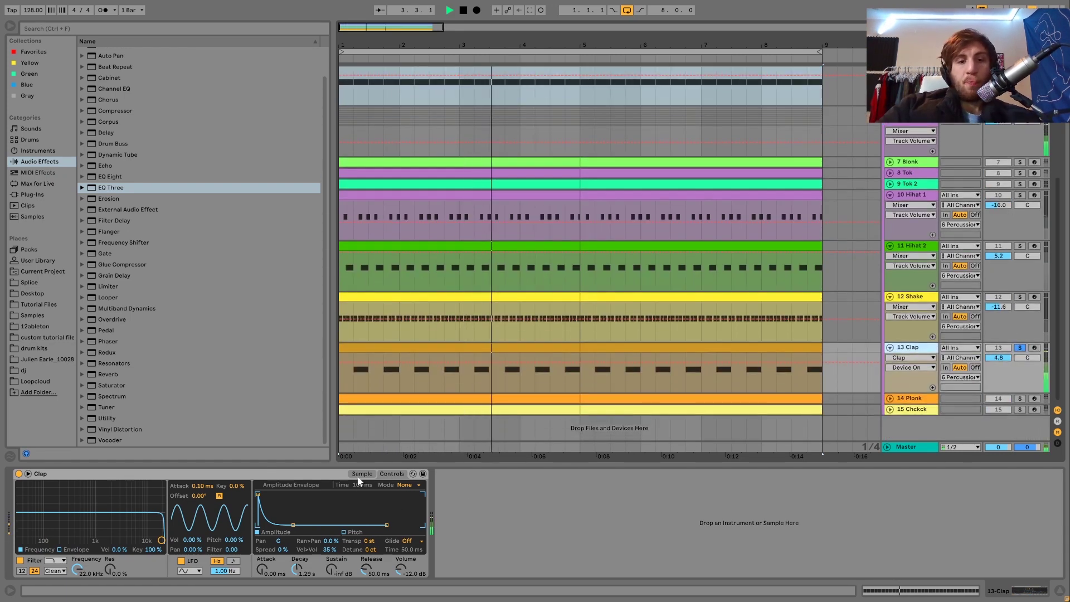
- Examine the Clap device's sample and envelope controls, and play Clap both soloed and within the full mix
{"action": "left_click", "coordinate": [362, 473]}
{"action": "key", "text": "space"}
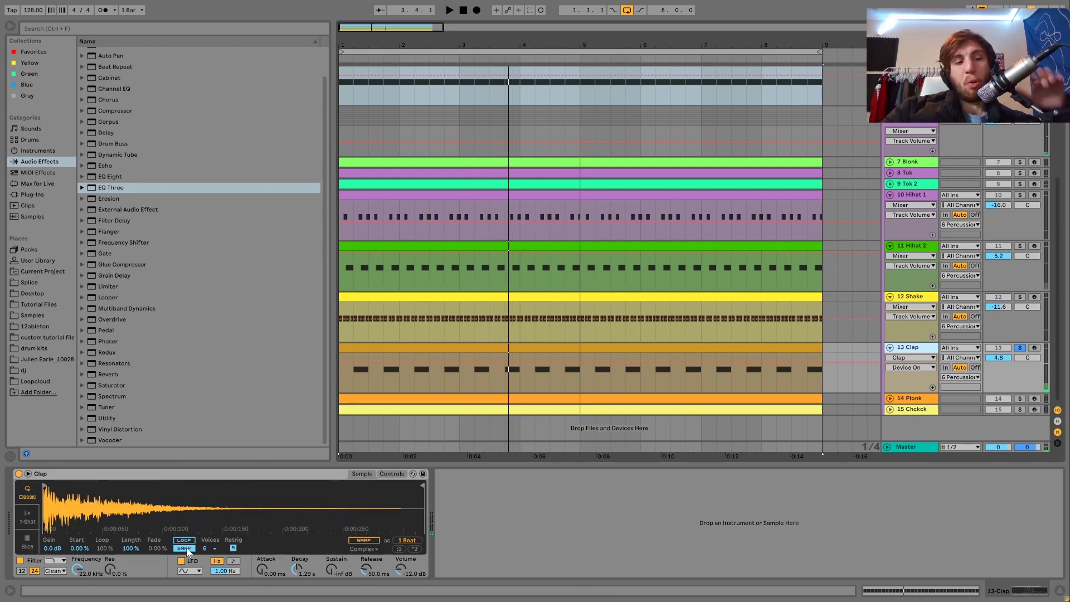
{"action": "left_click", "coordinate": [381, 474]}
{"action": "key", "text": "space"}
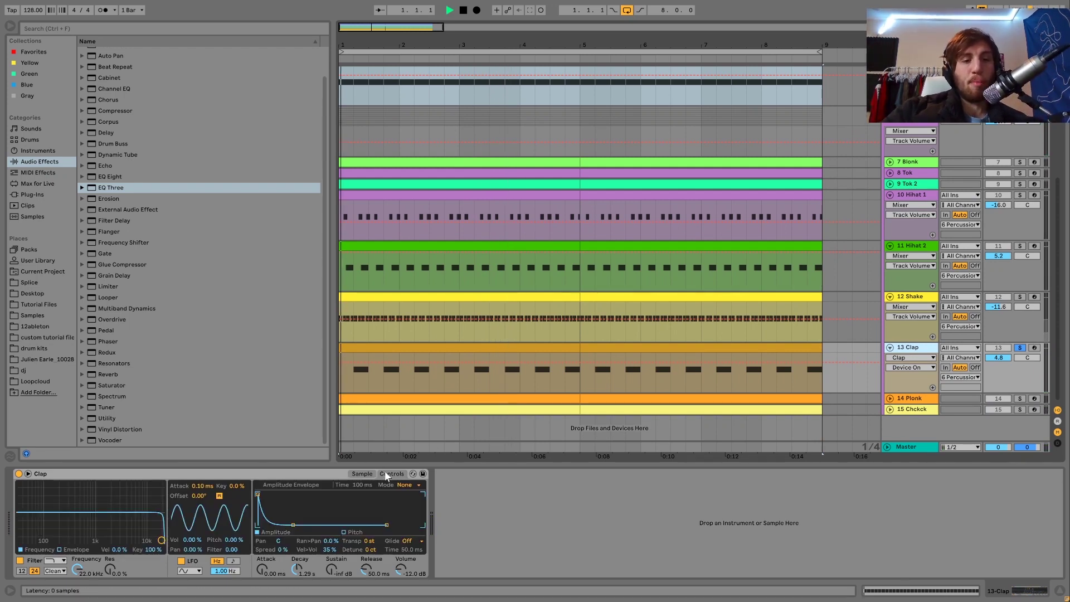
{"action": "left_click", "coordinate": [1019, 348]}
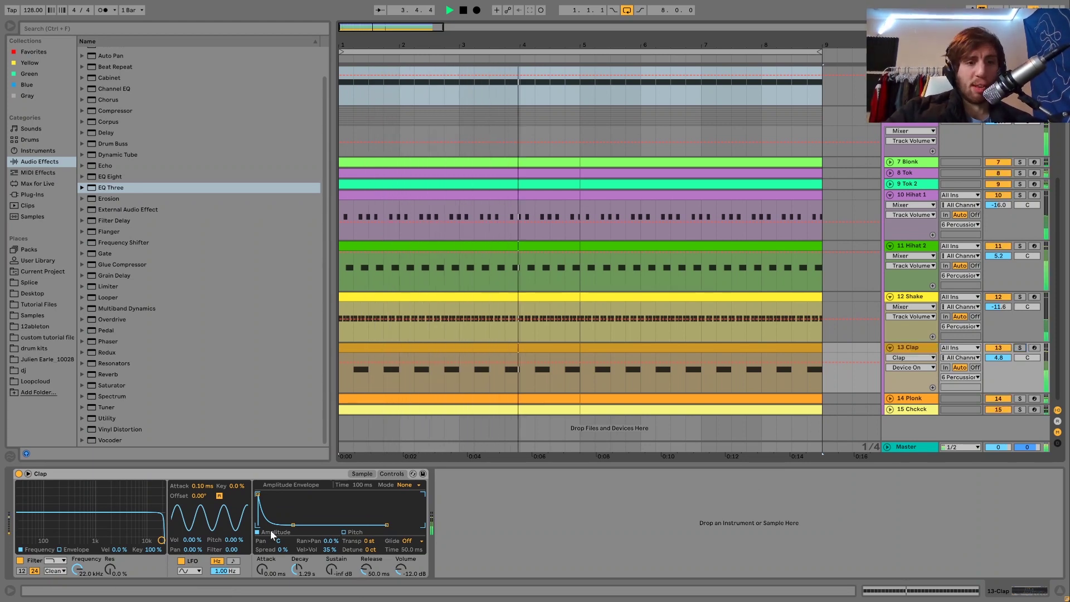
{"action": "left_click", "coordinate": [863, 365]}
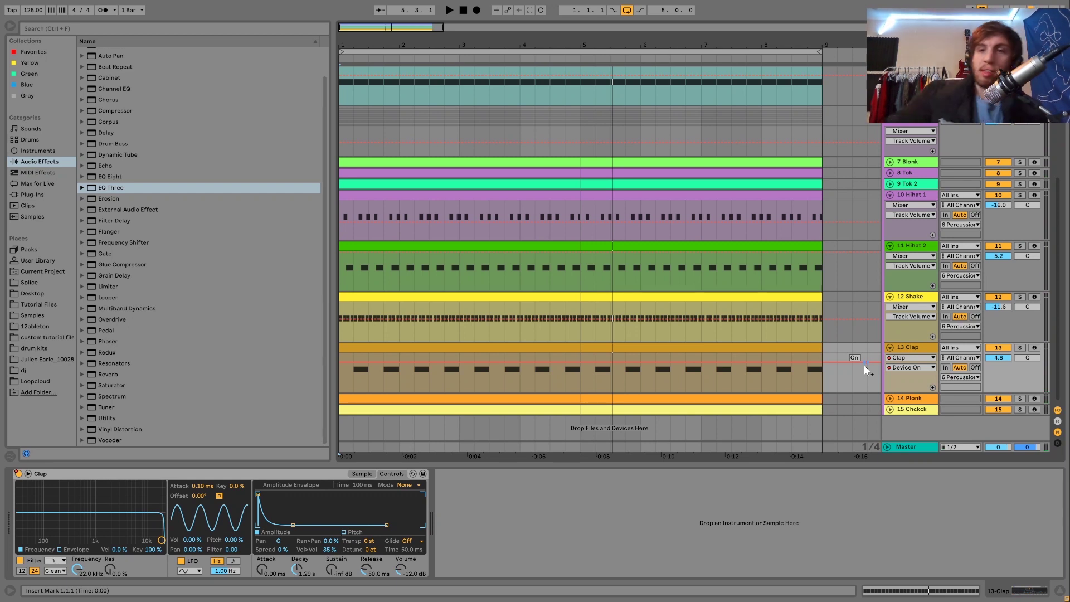
- Move the Plonk and Chckck tracks up between Tok 2 and Hihat 1
{"action": "left_click", "coordinate": [916, 400]}
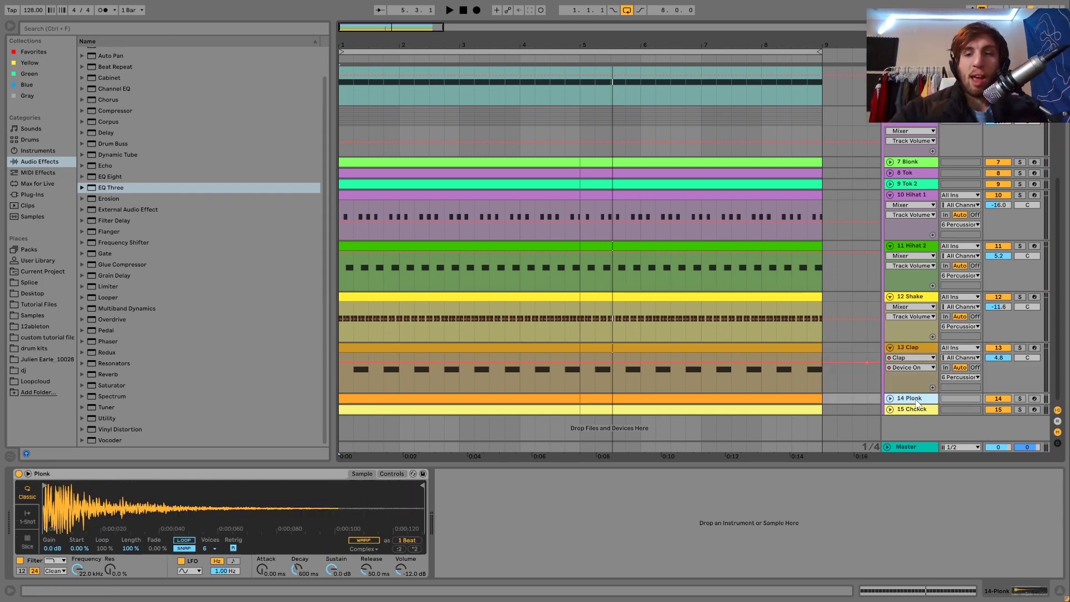
{"action": "left_click", "coordinate": [919, 410]}
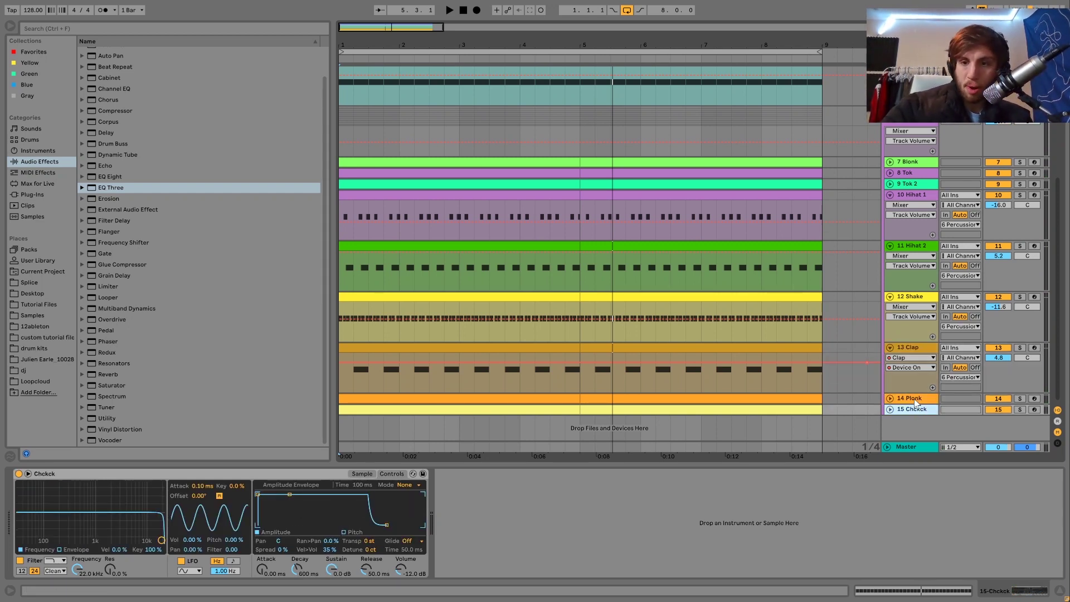
{"action": "left_click", "coordinate": [914, 399]}
{"action": "left_click_drag", "start_coordinate": [910, 245], "coordinate": [904, 188]}
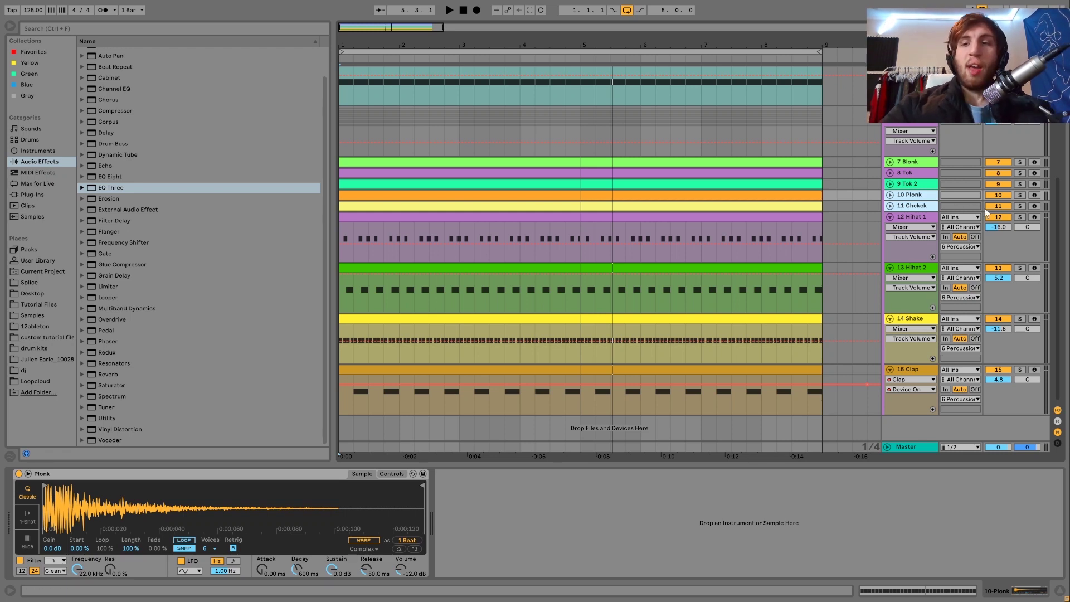
- Mute the Blonk, Tok, Tok 2, Plonk and Chckck tracks and play the mix without them
{"action": "left_click", "coordinate": [998, 207]}
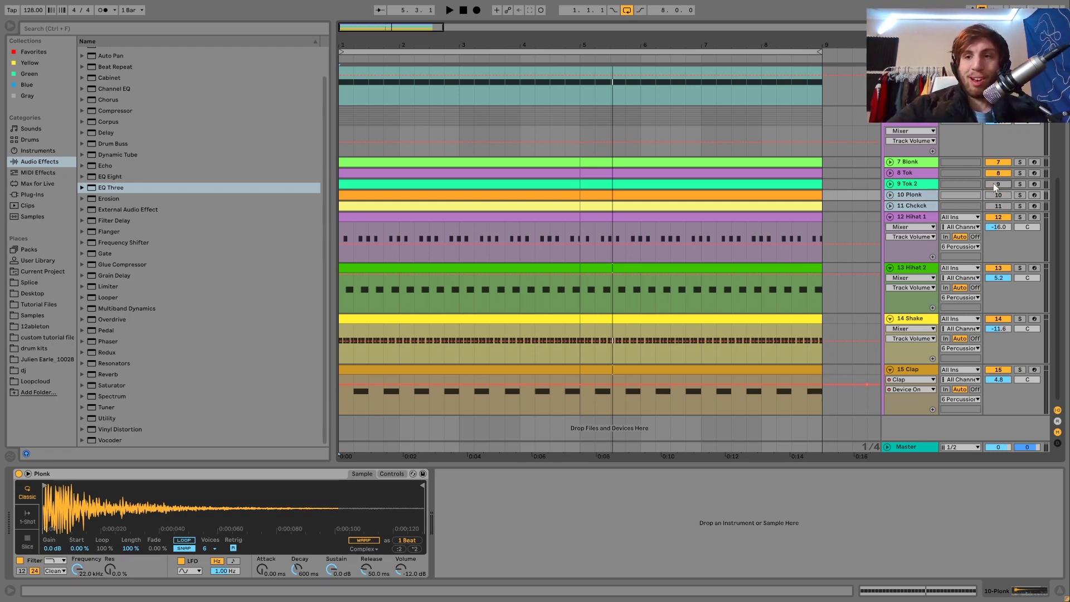
{"action": "left_click", "coordinate": [995, 173]}
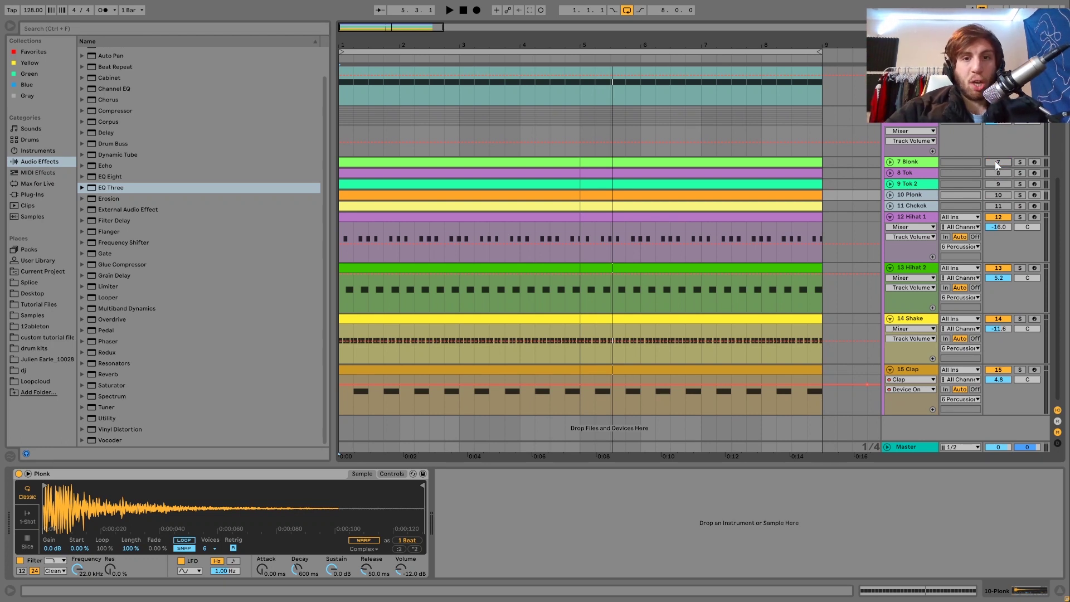
{"action": "key", "text": "space"}
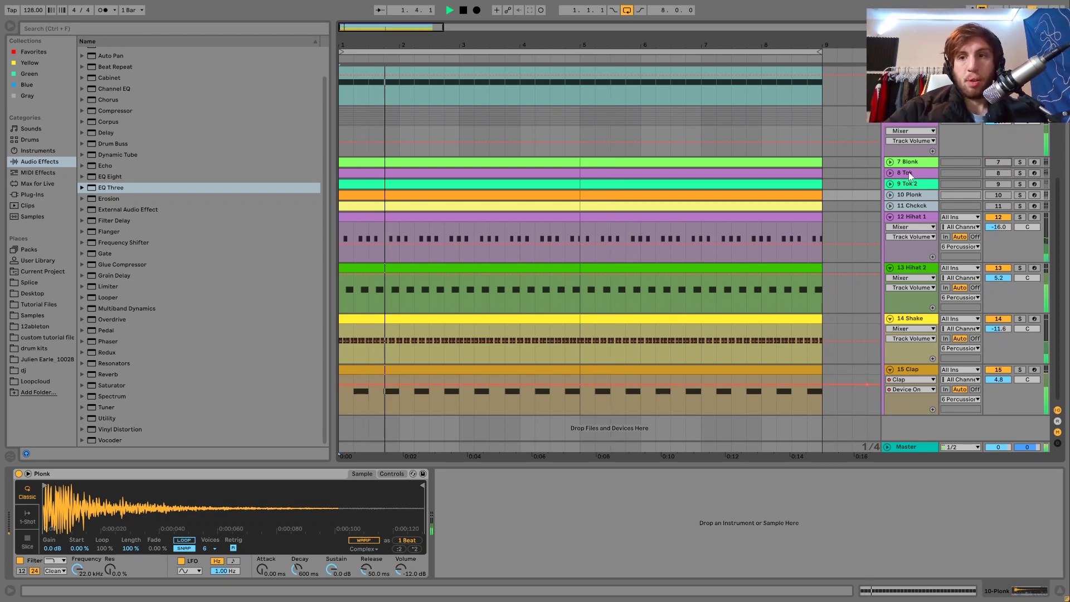
- Reactivate the Blonk, Tok, Tok 2, Plonk and Chckck tracks one after another during playback
{"action": "key", "text": "F7"}
{"action": "key", "text": "F8"}
{"action": "key", "text": "F9"}
{"action": "key", "text": "F10"}
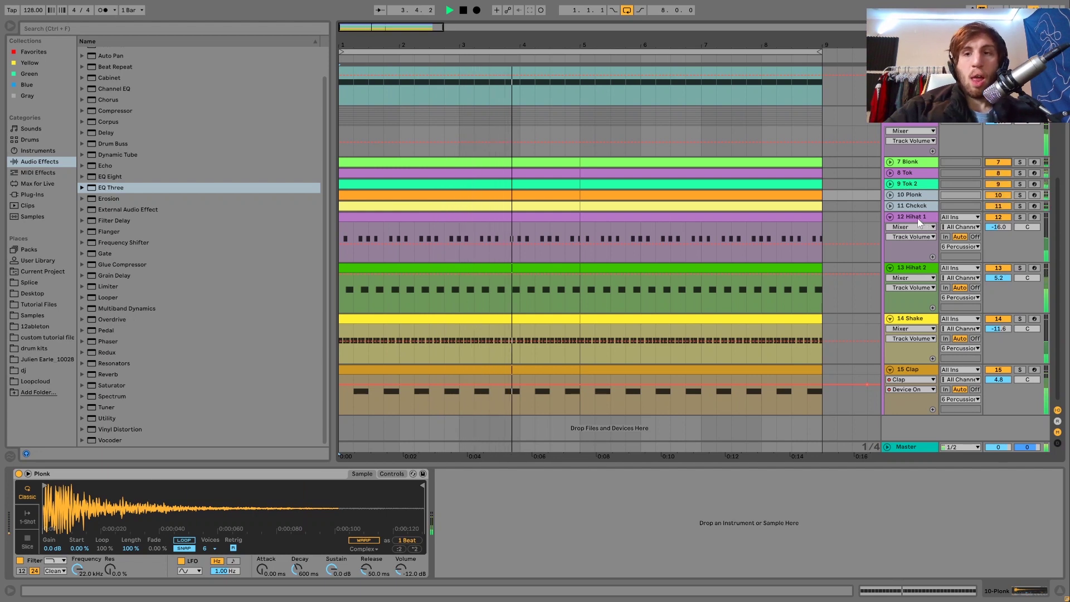
{"action": "key", "text": "F11"}
- Unfold the Chckck, Plonk, Tok 2, Tok and Blonk tracks to show their patterns, and play the mix again
{"action": "left_click", "coordinate": [912, 206]}
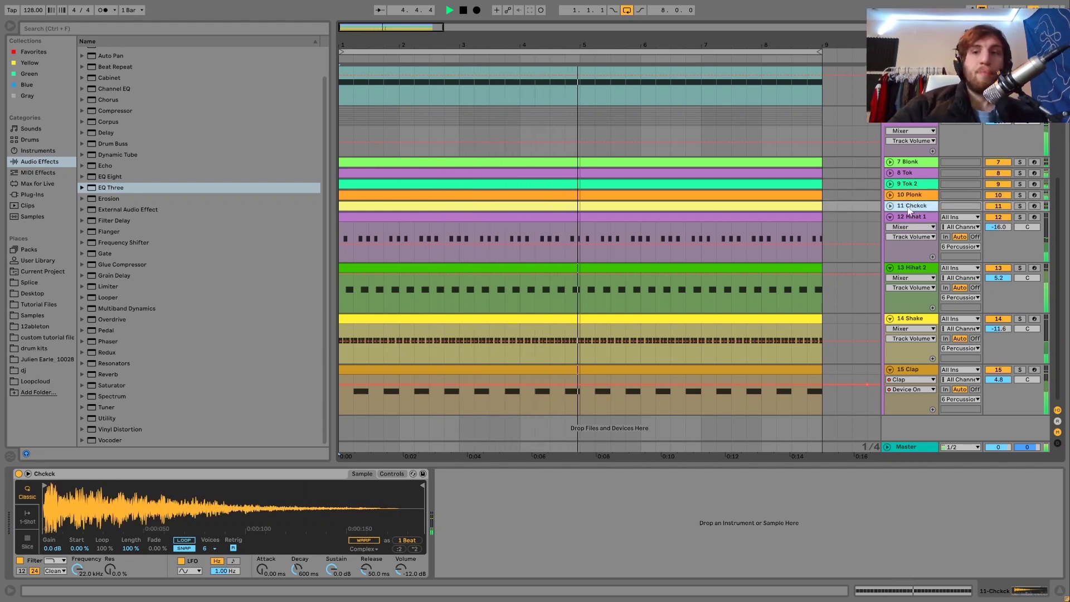
{"action": "left_click", "coordinate": [890, 206]}
{"action": "left_click", "coordinate": [890, 194]}
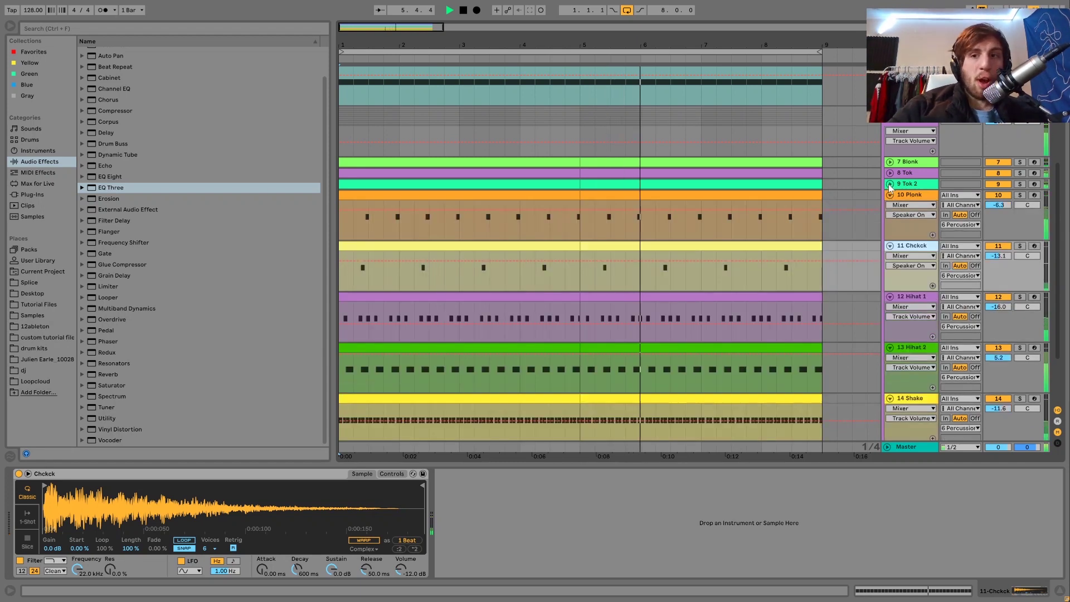
{"action": "left_click", "coordinate": [890, 184]}
{"action": "left_click", "coordinate": [890, 173]}
{"action": "left_click", "coordinate": [890, 161]}
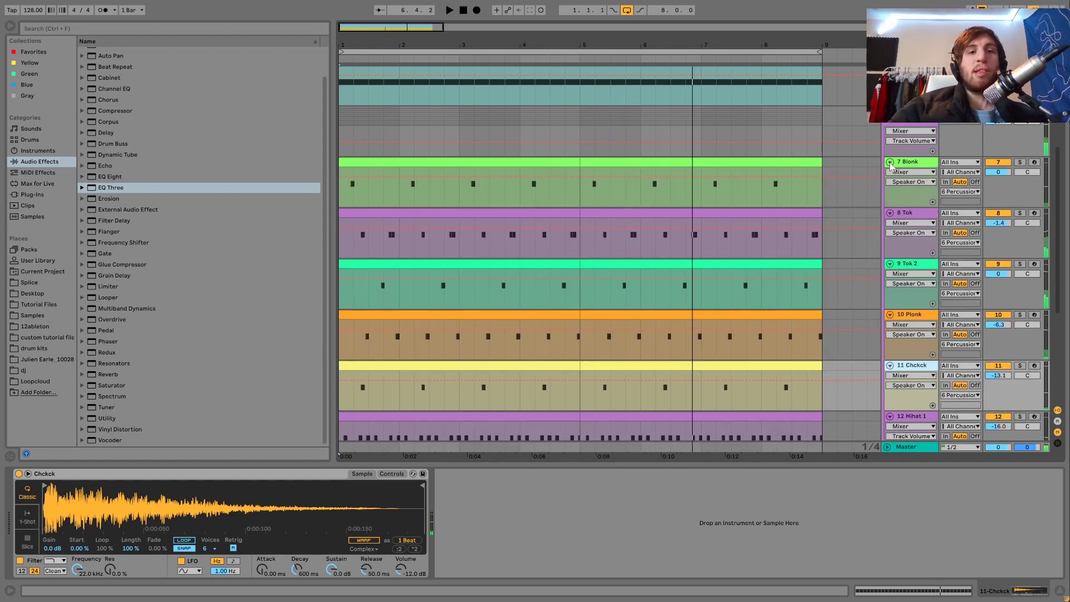
{"action": "key", "text": "space"}
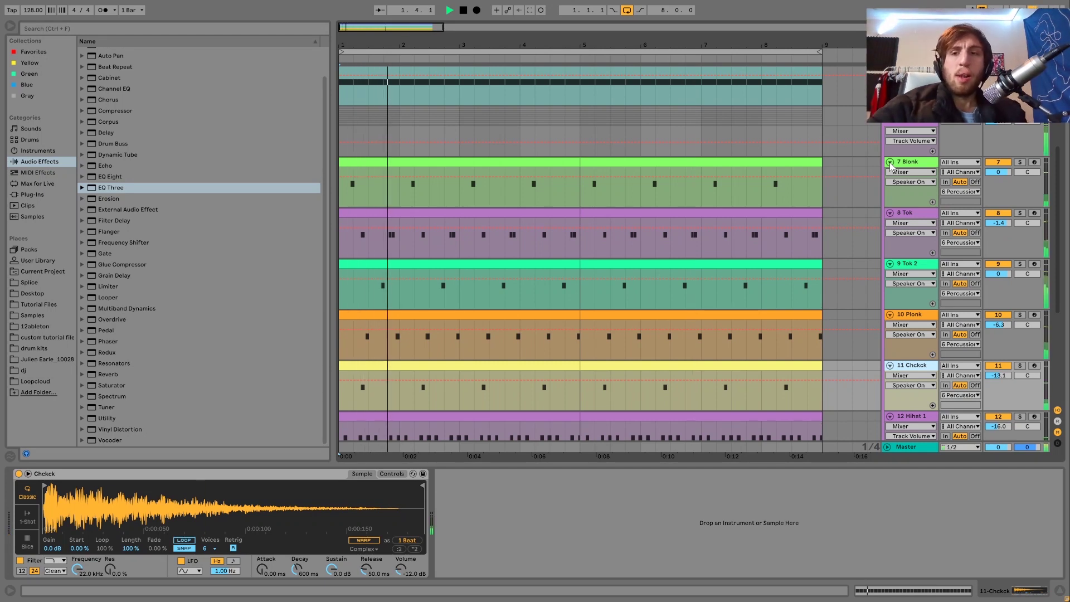
- Show the sample in the Blonk track's device and play Blonk soloed
{"action": "left_click", "coordinate": [905, 164]}
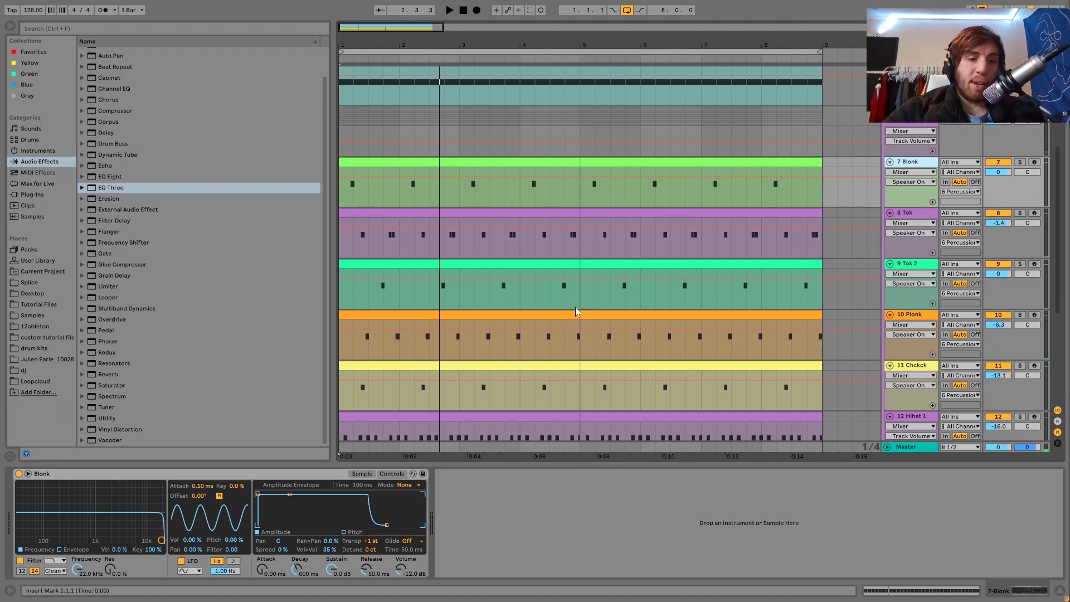
{"action": "left_click", "coordinate": [361, 474]}
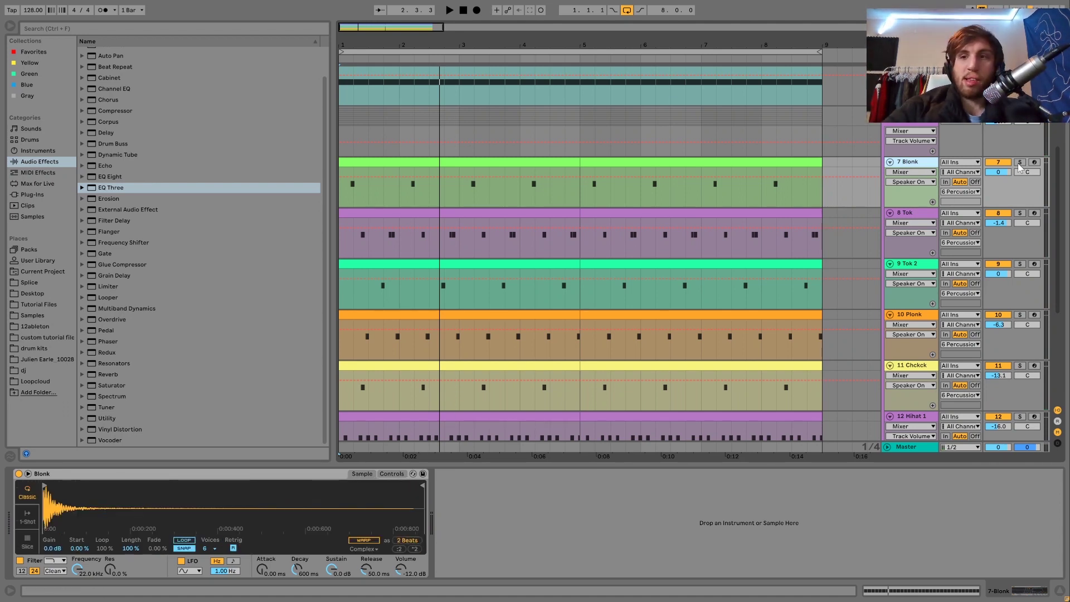
{"action": "left_click", "coordinate": [1019, 162]}
{"action": "key", "text": "space"}
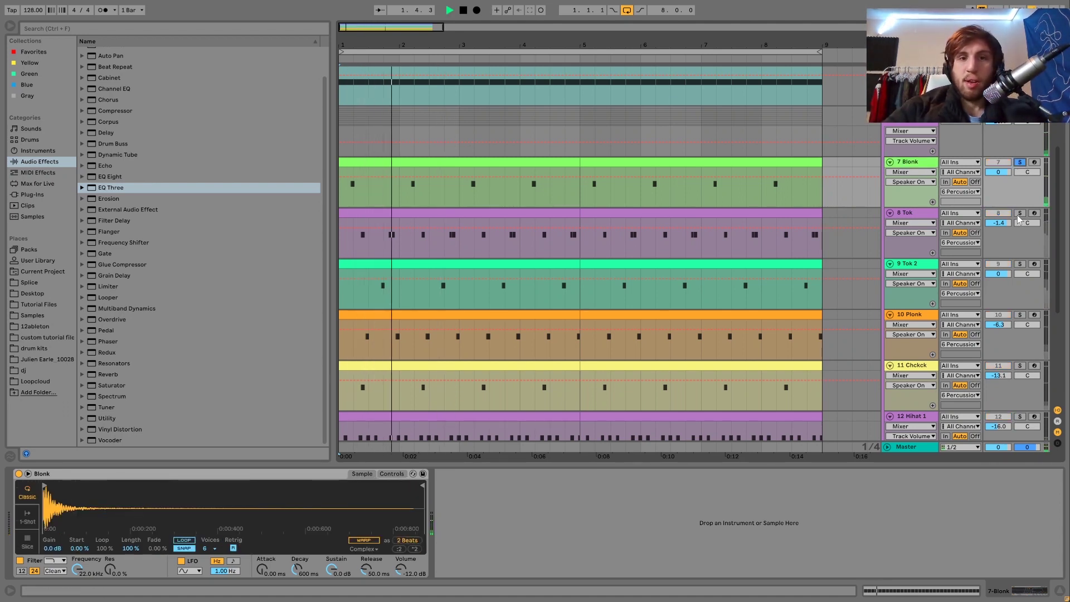
- Solo Tok 2, Plonk and Chckck in turn during playback, and play them soloed together with Tok
{"action": "left_click", "coordinate": [1019, 264]}
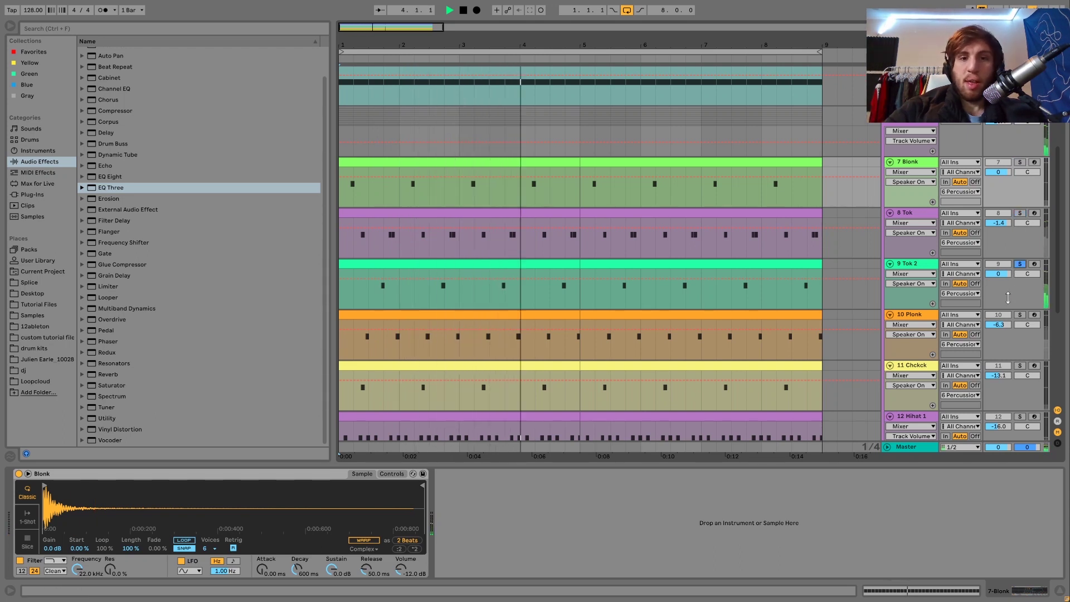
{"action": "left_click", "coordinate": [1019, 315]}
{"action": "scroll", "coordinate": [1025, 329], "scroll_direction": "down", "scroll_amount": 3}
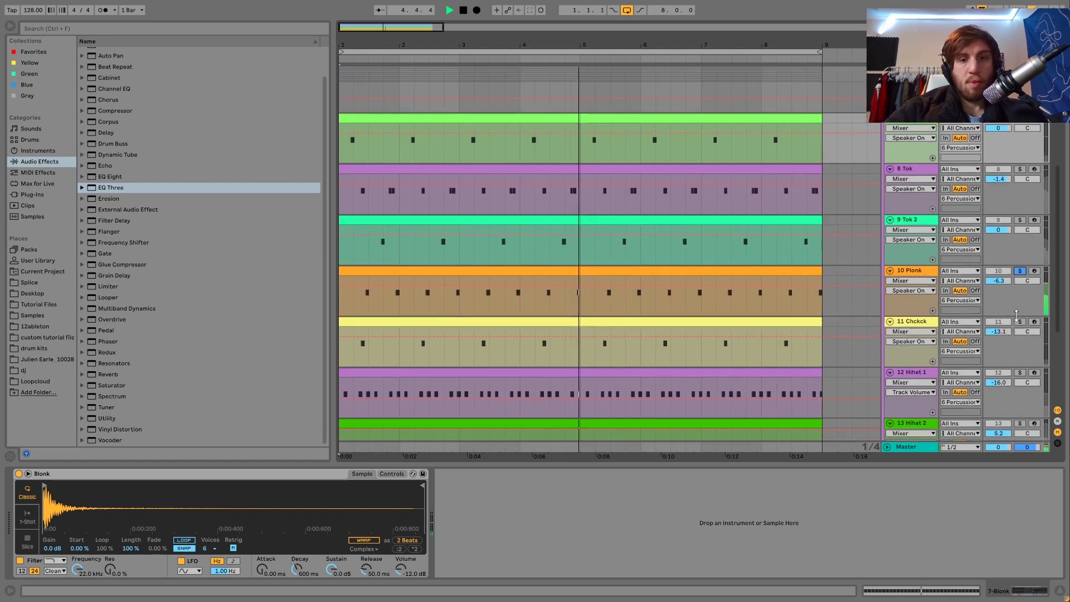
{"action": "left_click", "coordinate": [1019, 309]}
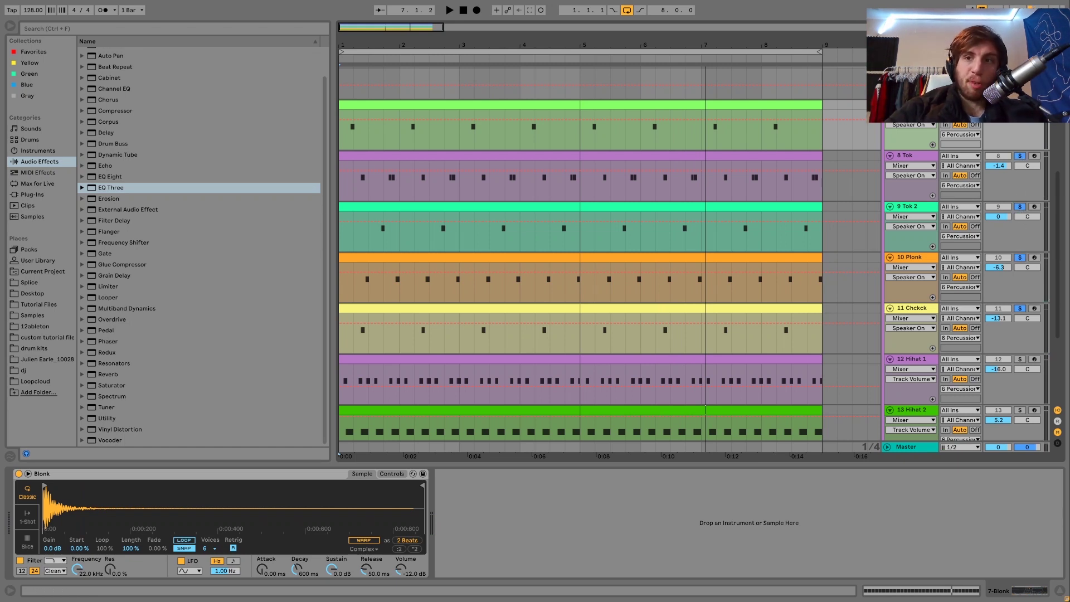
{"action": "key", "text": "space"}
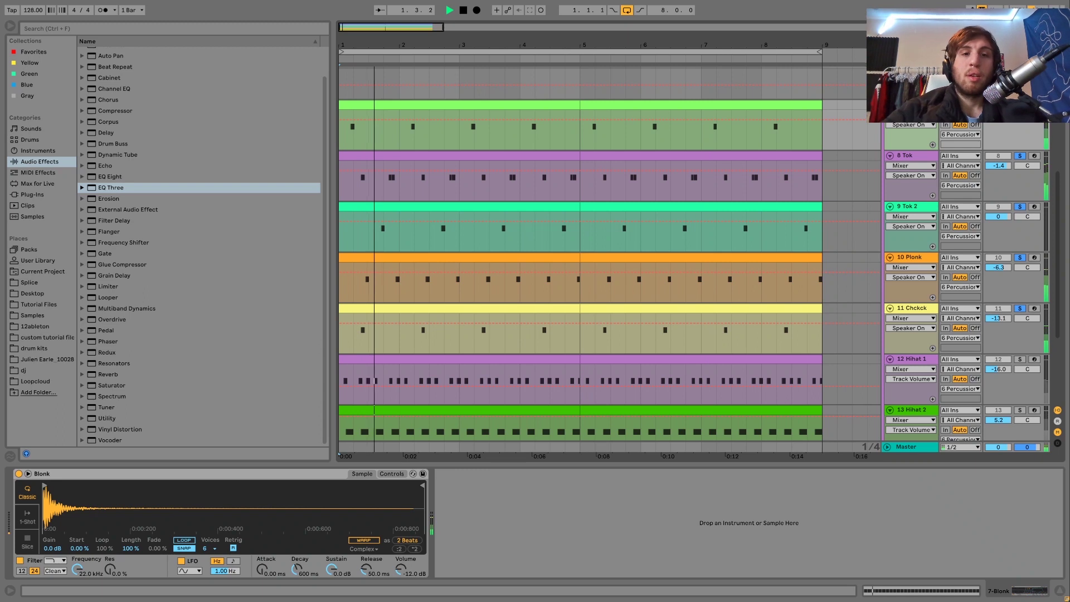
- Add Hihat 2, Hihat 1, Shake and Clap one after another to the soloed percussion tracks during playback
{"action": "scroll", "coordinate": [1030, 350], "scroll_direction": "down", "scroll_amount": 2}
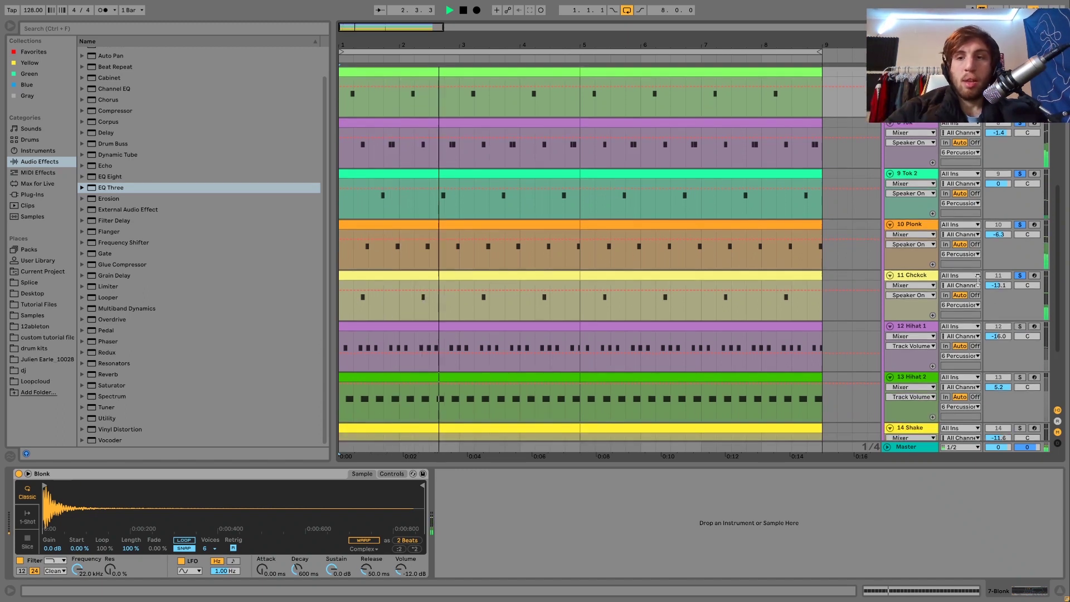
{"action": "left_click", "coordinate": [1020, 377]}
{"action": "left_click", "coordinate": [1020, 326]}
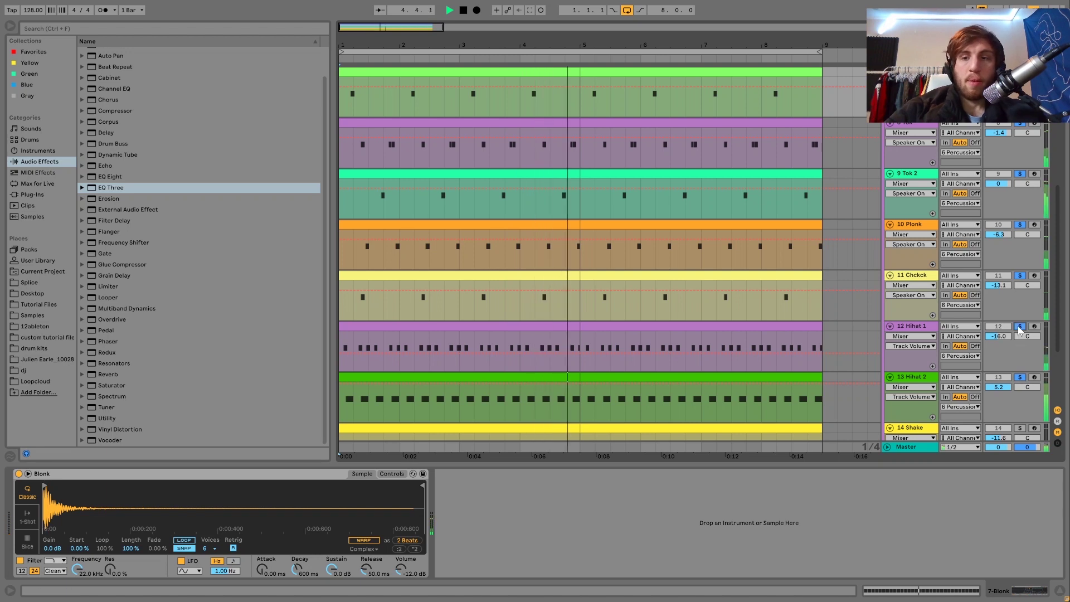
{"action": "scroll", "coordinate": [1019, 329], "scroll_direction": "down", "scroll_amount": 3}
{"action": "left_click", "coordinate": [1019, 367]}
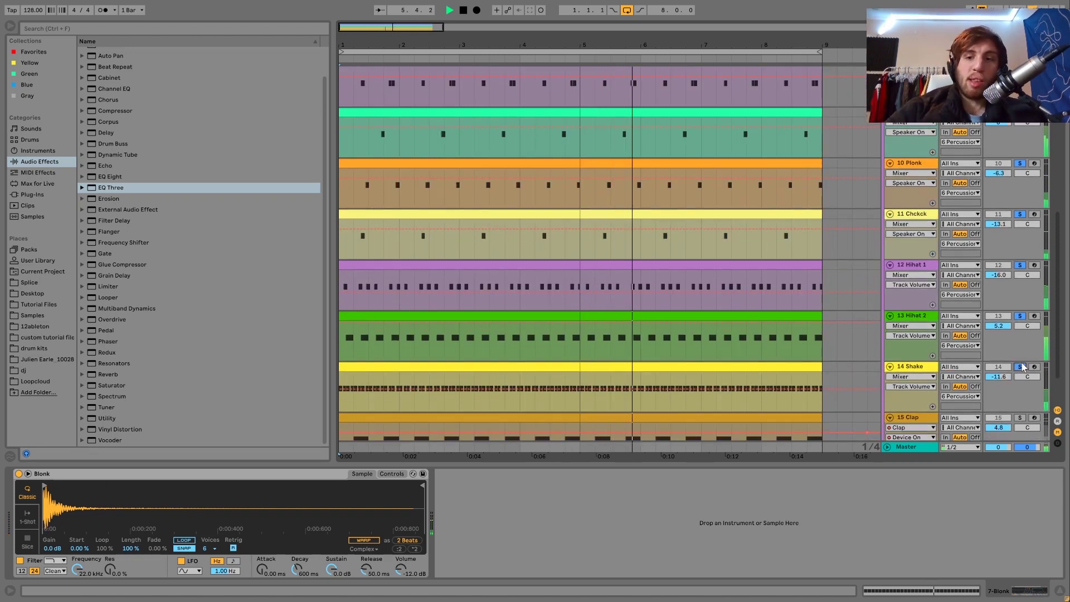
{"action": "left_click", "coordinate": [1019, 418]}
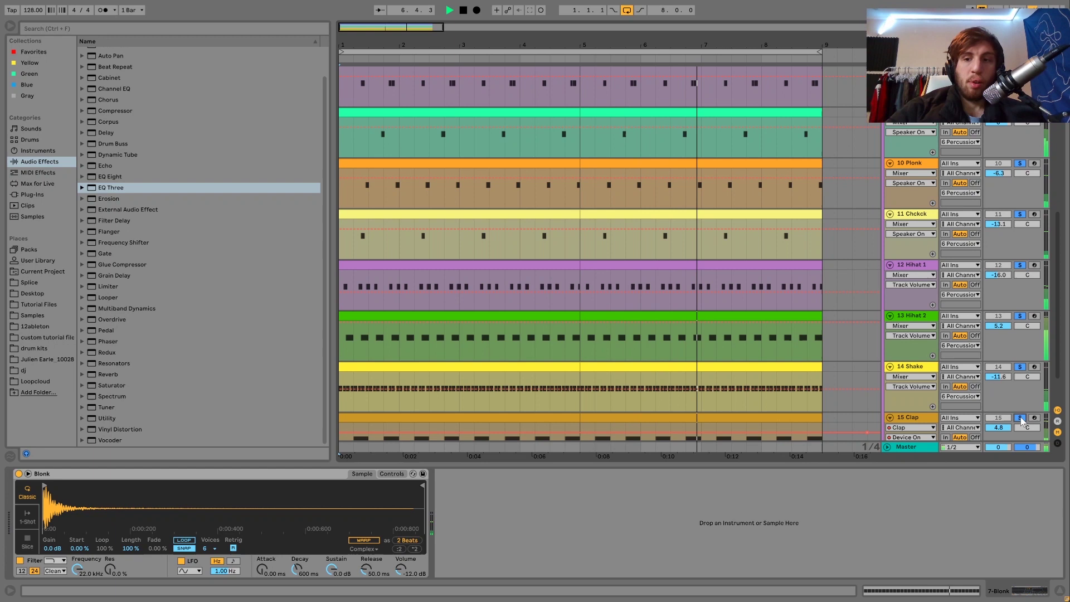
{"action": "scroll", "coordinate": [1021, 417], "scroll_direction": "down", "scroll_amount": 2}
- Play the soloed percussion tracks together from the start, with the full eight-bar loop in view
{"action": "scroll", "coordinate": [1021, 417], "scroll_direction": "up", "scroll_amount": 15}
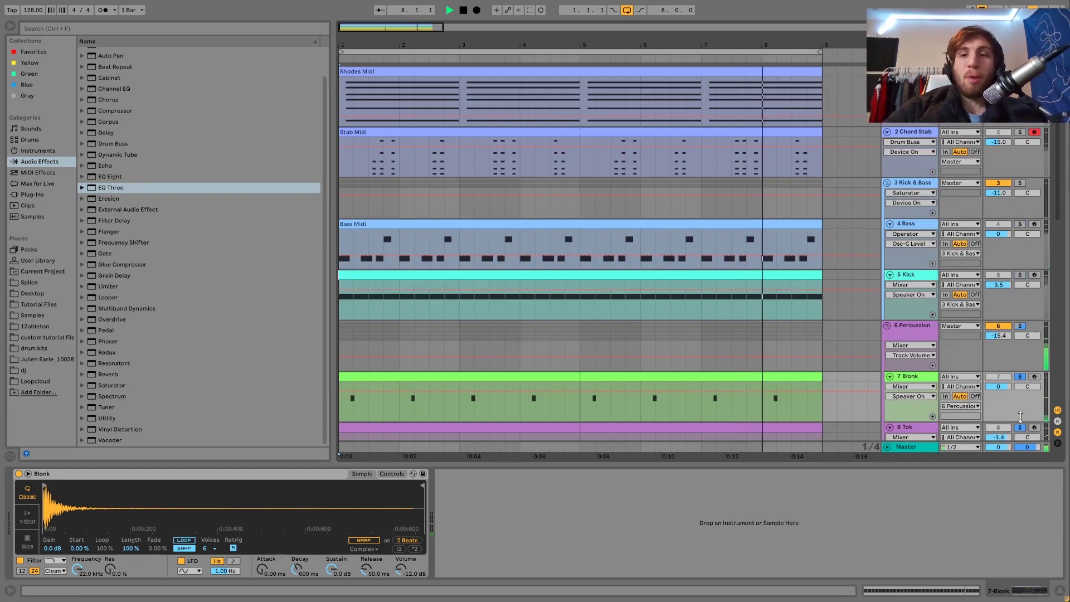
{"action": "scroll", "coordinate": [928, 390], "scroll_direction": "down", "scroll_amount": 5}
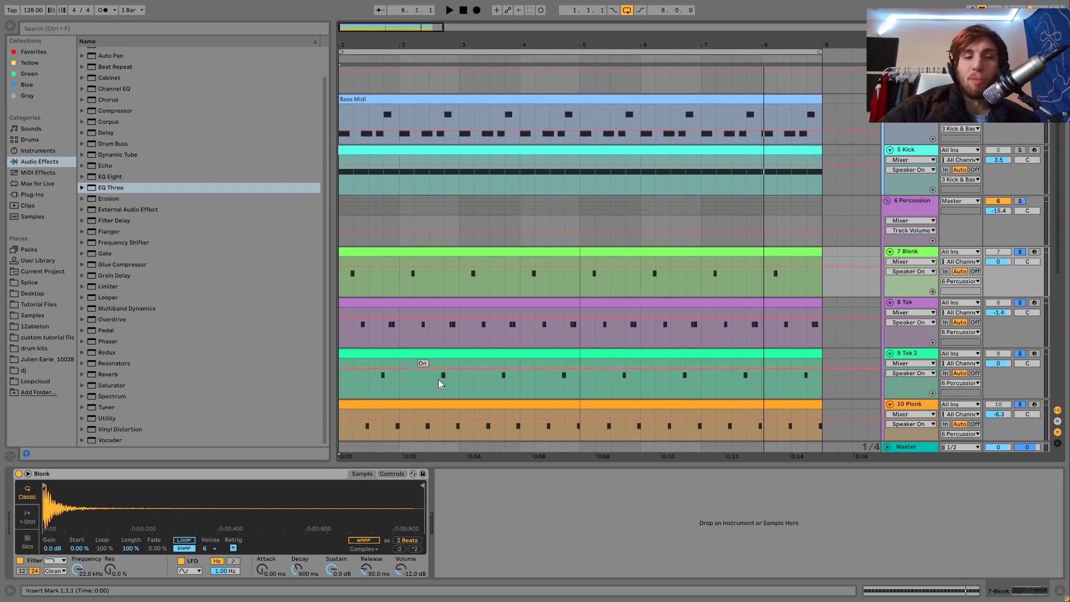
{"action": "scroll", "coordinate": [440, 380], "scroll_direction": "down", "scroll_amount": 2}
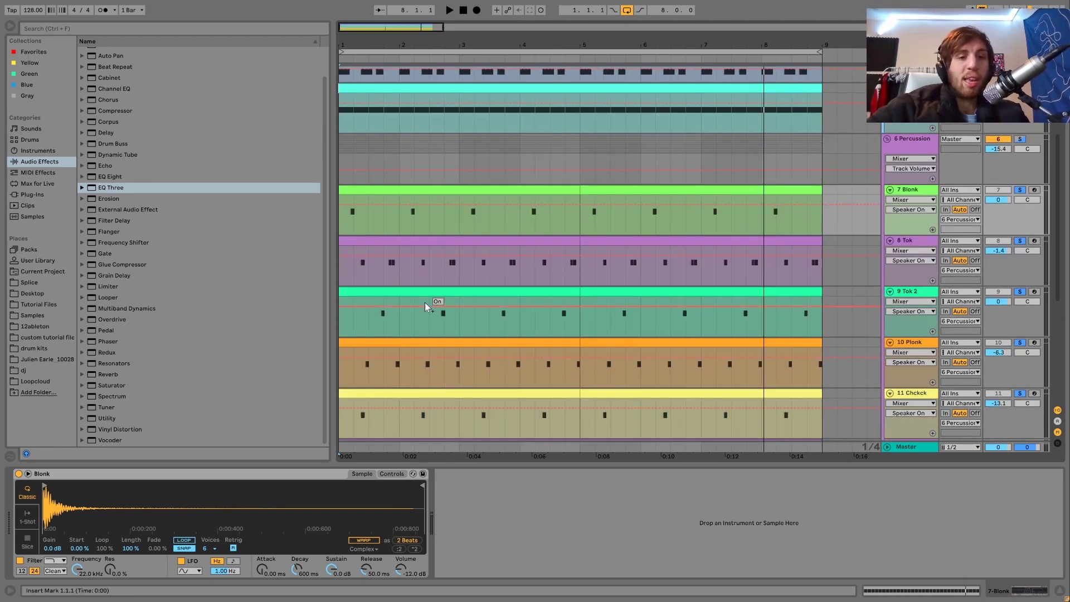
{"action": "mouse_move", "coordinate": [345, 45]}
{"action": "left_mouse_down"}
{"action": "mouse_move", "coordinate": [346, 84]}
{"action": "mouse_move", "coordinate": [345, 66]}
{"action": "left_mouse_up"}
{"action": "scroll", "coordinate": [448, 298], "scroll_direction": "up", "scroll_amount": 1}
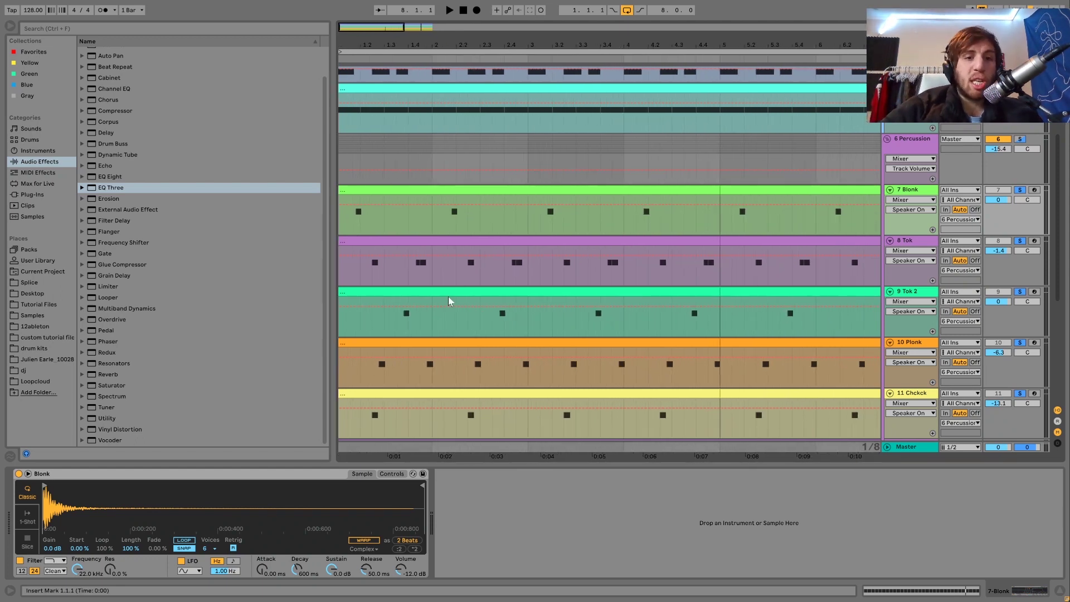
{"action": "mouse_move", "coordinate": [407, 48]}
{"action": "left_mouse_down"}
{"action": "mouse_move", "coordinate": [408, 17]}
{"action": "mouse_move", "coordinate": [407, 40]}
{"action": "left_mouse_up"}
{"action": "key", "text": "space"}
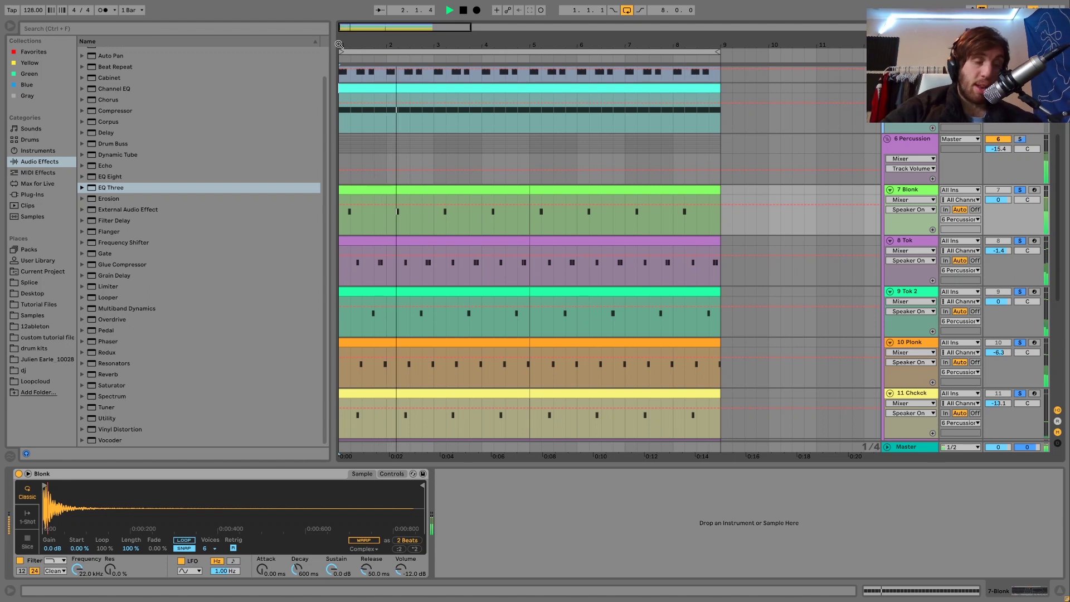
- Show the Percussion group's Drum Buss and play the soloed percussion with the device bypassed and active
{"action": "left_click", "coordinate": [342, 150]}
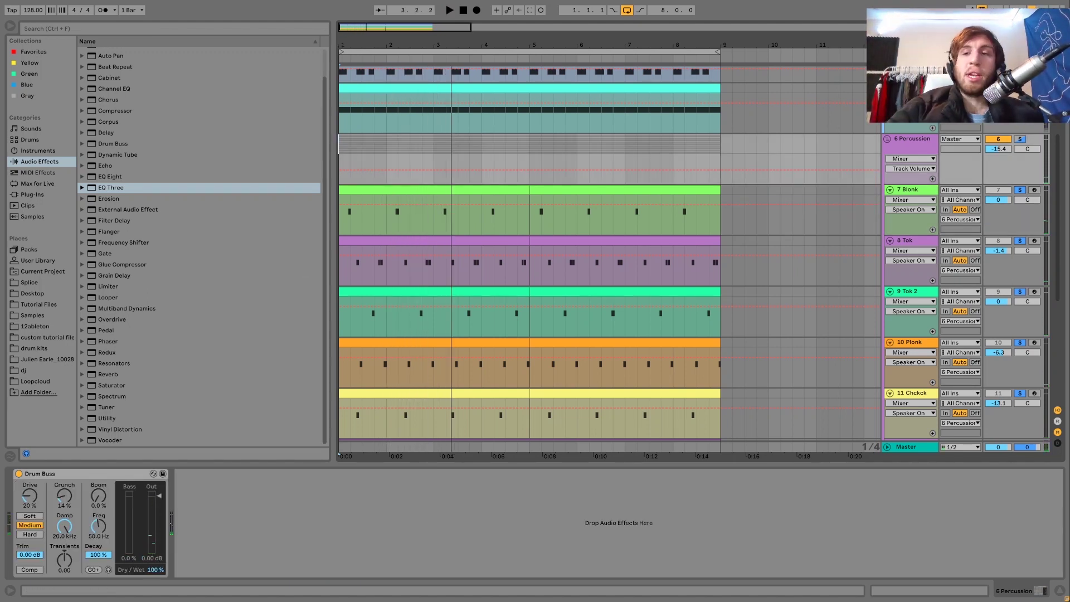
{"action": "left_click", "coordinate": [19, 474]}
{"action": "key", "text": "space"}
{"action": "key", "text": "ctrl+z"}
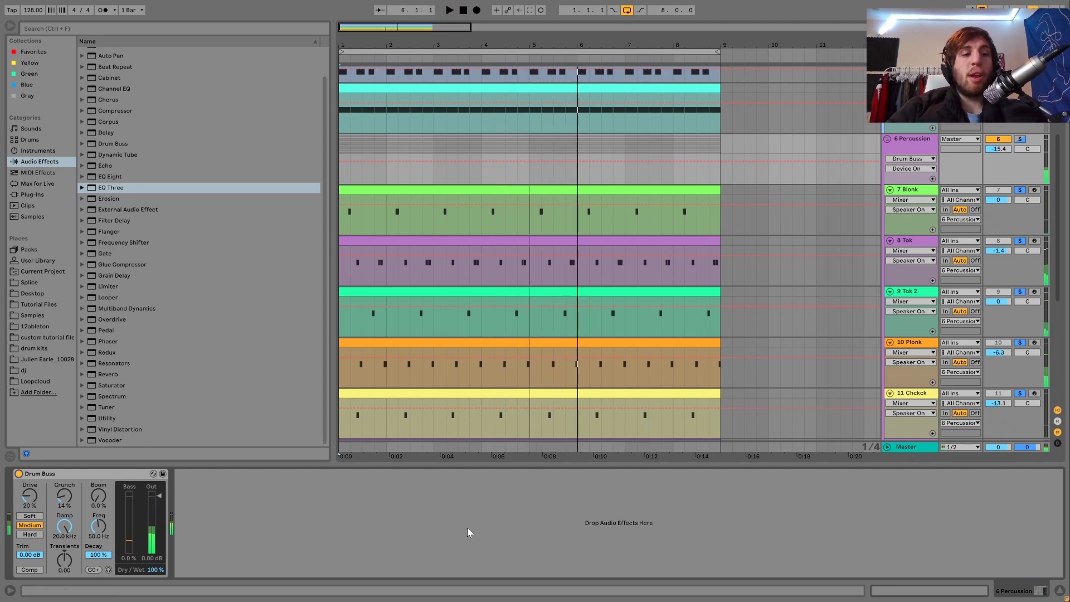
{"action": "key", "text": "space"}
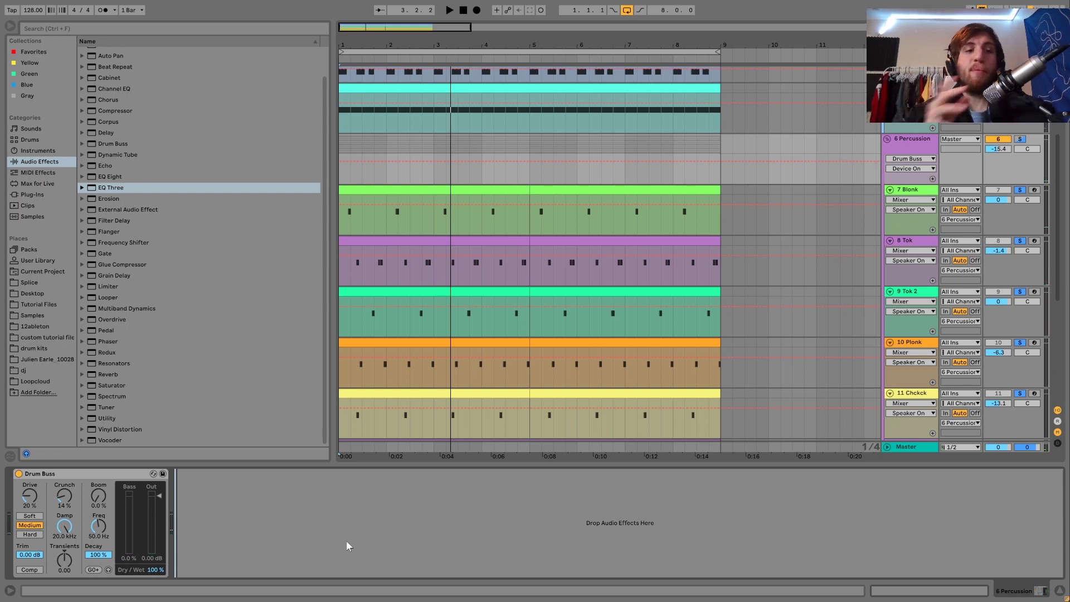
{"action": "key", "text": "space"}
{"action": "key", "text": "space"}
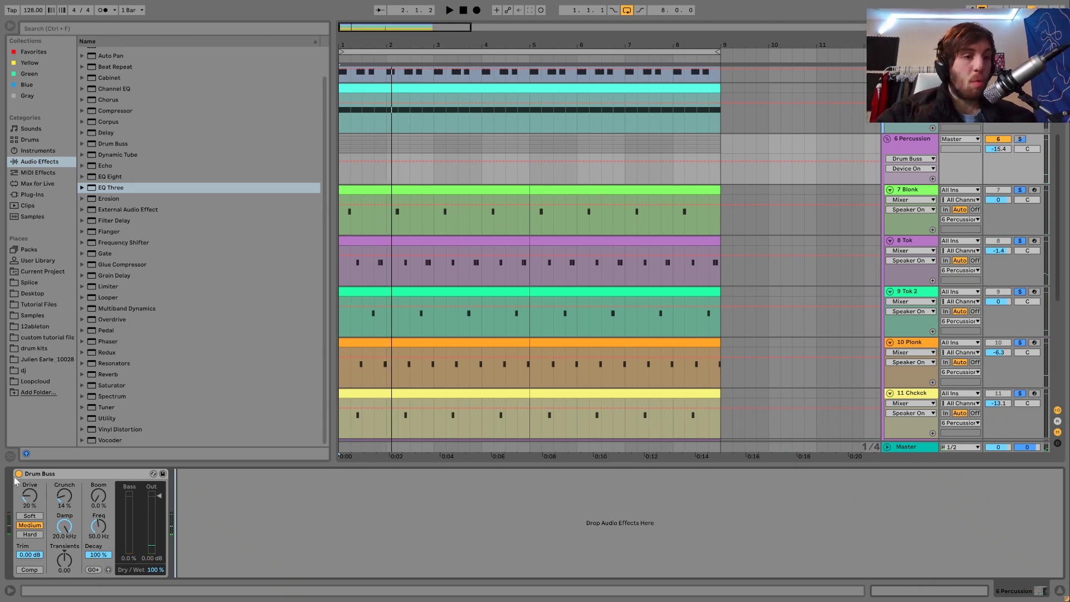
- Compare the soloed percussion again, playing it with Drum Buss turned off and back on
{"action": "left_click", "coordinate": [18, 474]}
{"action": "key", "text": "space"}
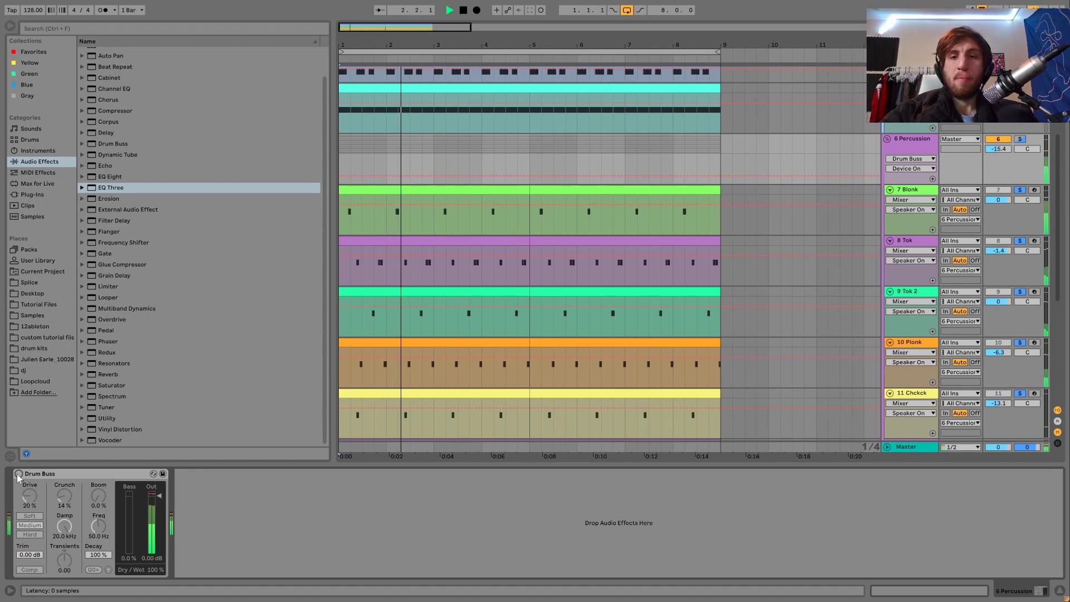
{"action": "left_click", "coordinate": [18, 474]}
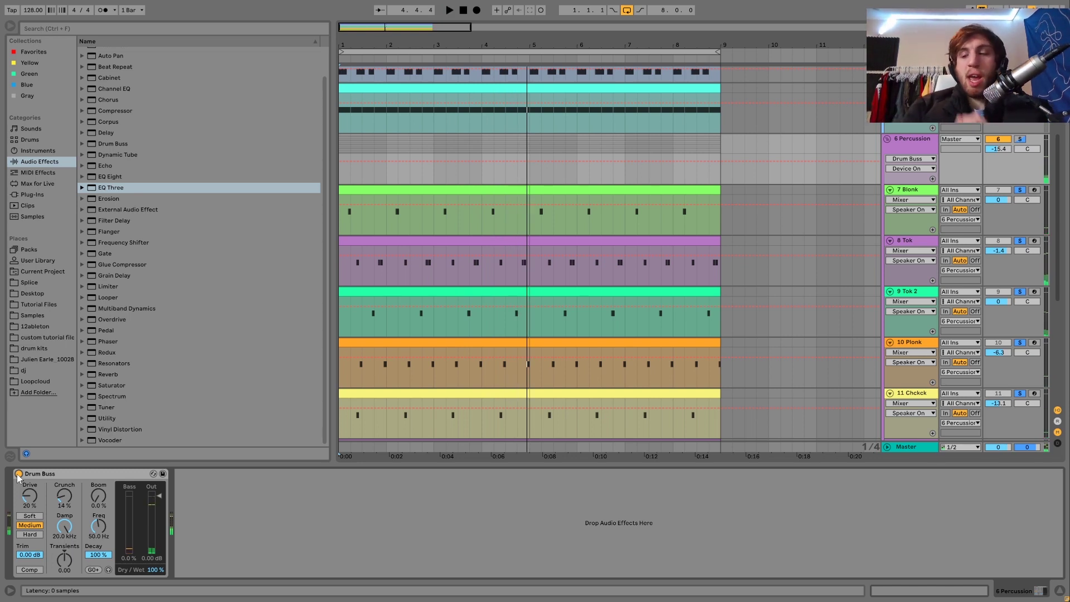
{"action": "key", "text": "space"}
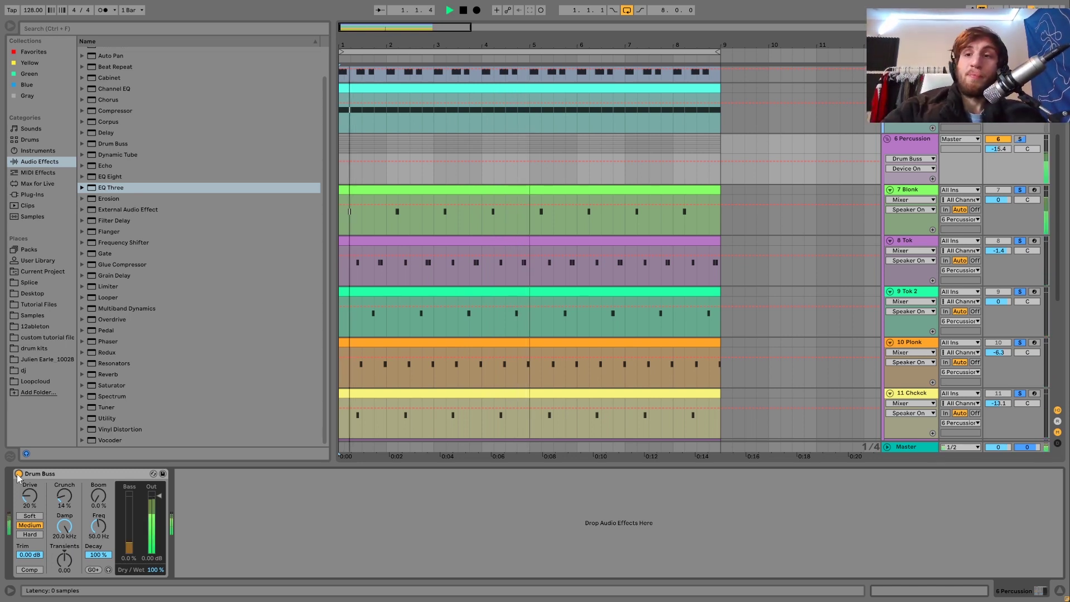
- Unsolo the percussion tracks, compare the full mix with the group's Drum Buss off and on, and return playback to the start
{"action": "left_click", "coordinate": [1019, 190]}
{"action": "left_click", "coordinate": [922, 151]}
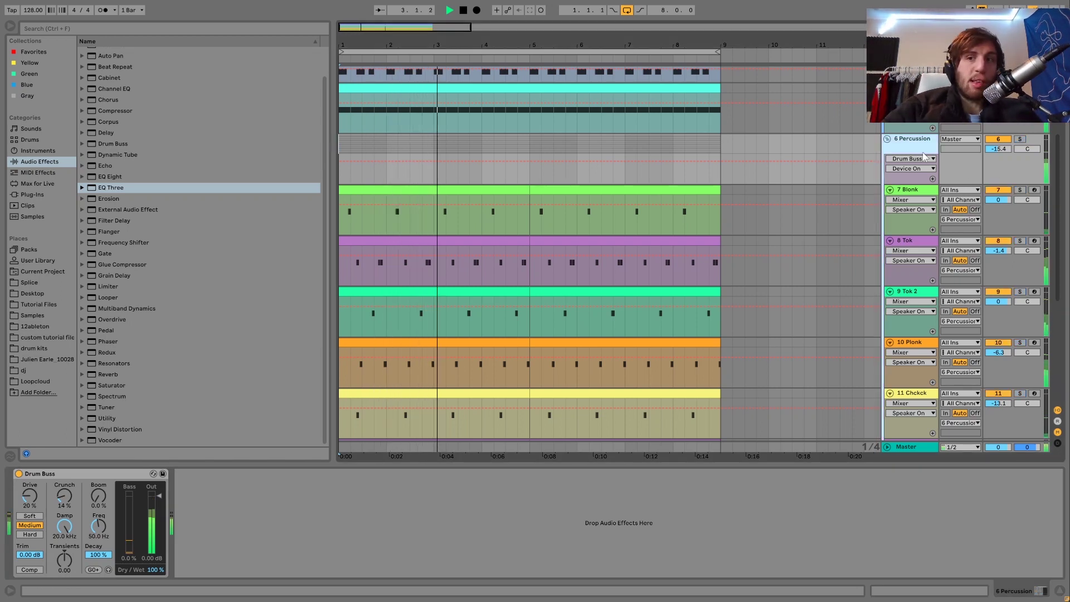
{"action": "left_click", "coordinate": [18, 474]}
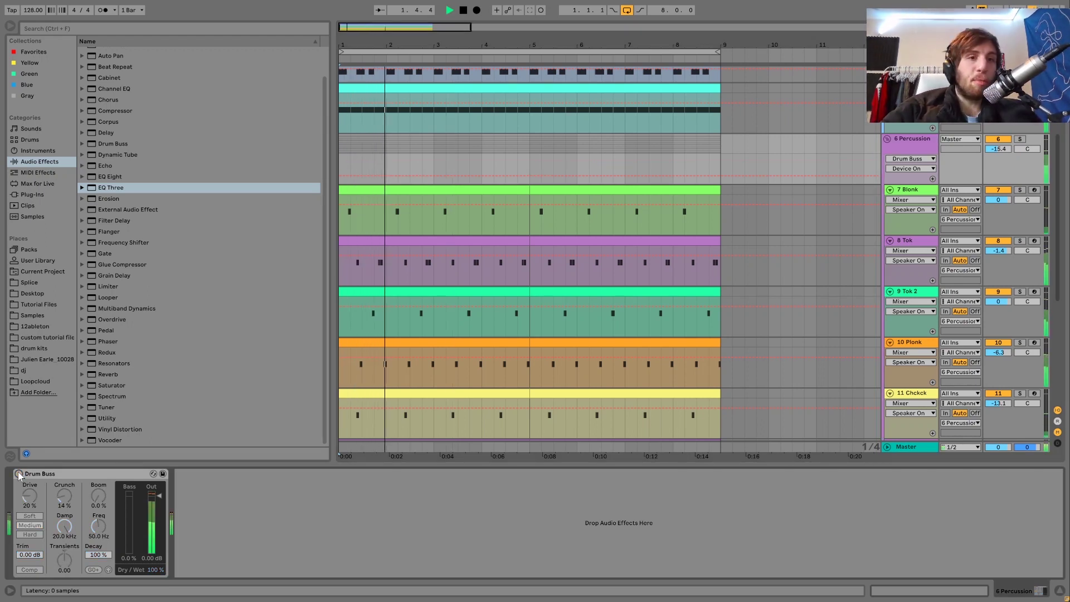
{"action": "key", "text": "ctrl+z"}
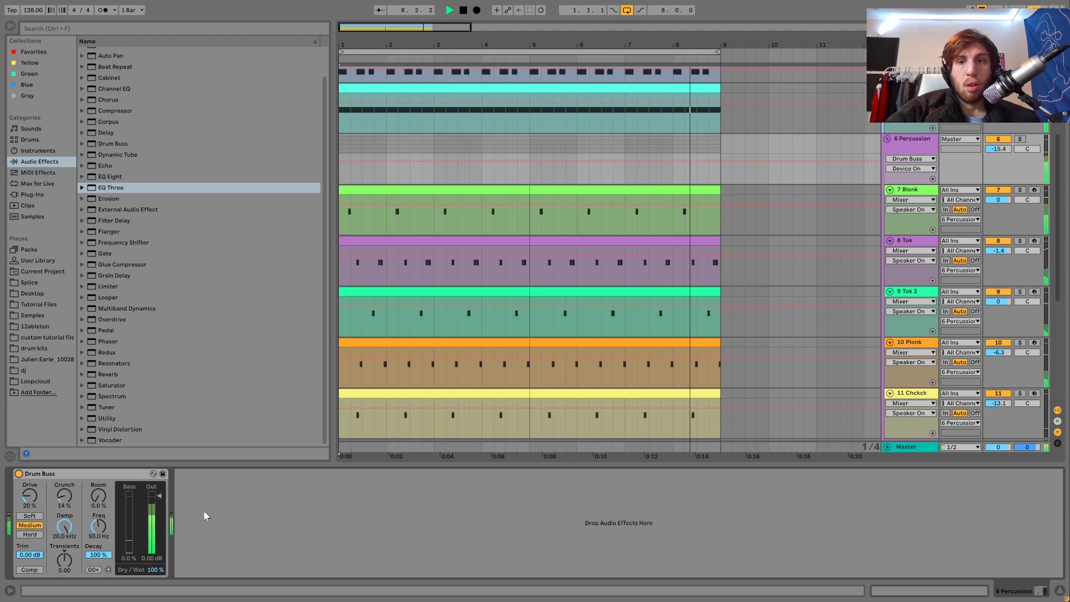
{"action": "key", "text": "space"}
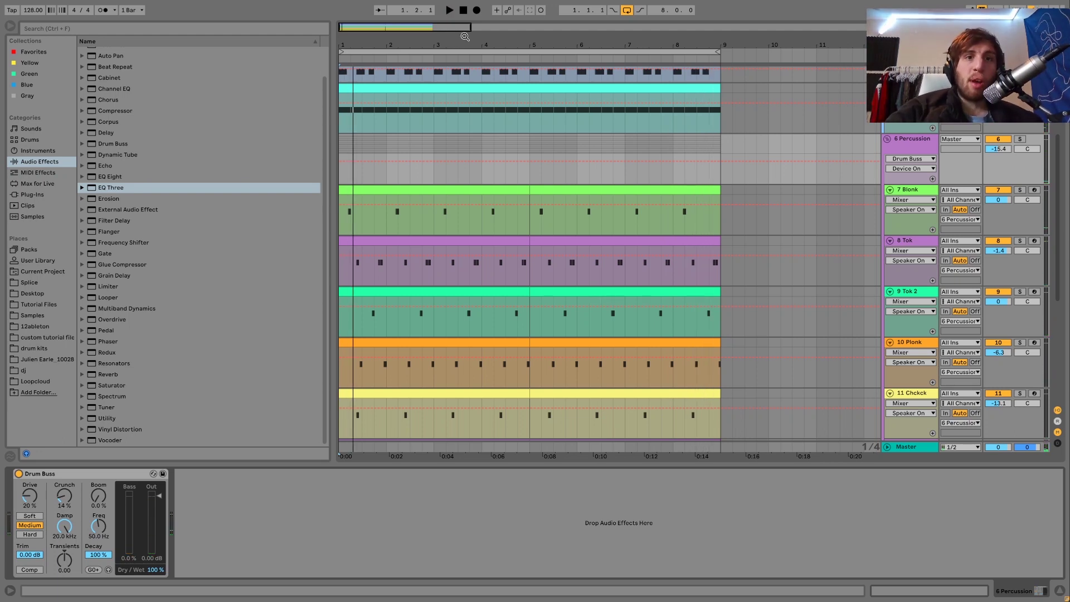
{"action": "left_click", "coordinate": [464, 13]}
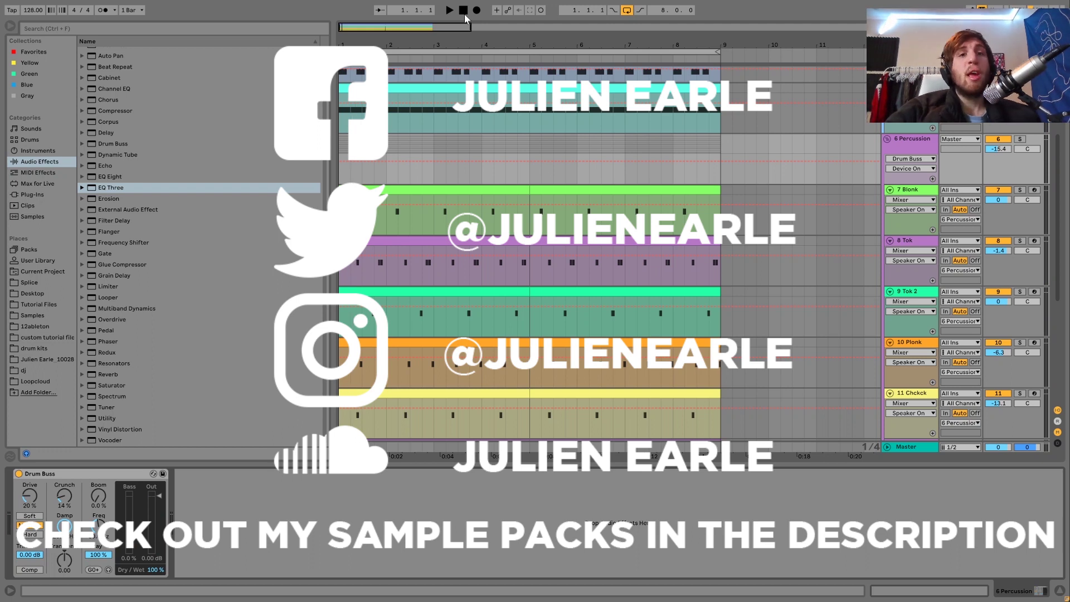
- Fold all top-level tracks and groups, and unfold the Kick & Bass and Percussion groups to show their tracks
{"action": "scroll", "coordinate": [487, 162], "scroll_direction": "up", "scroll_amount": 4}
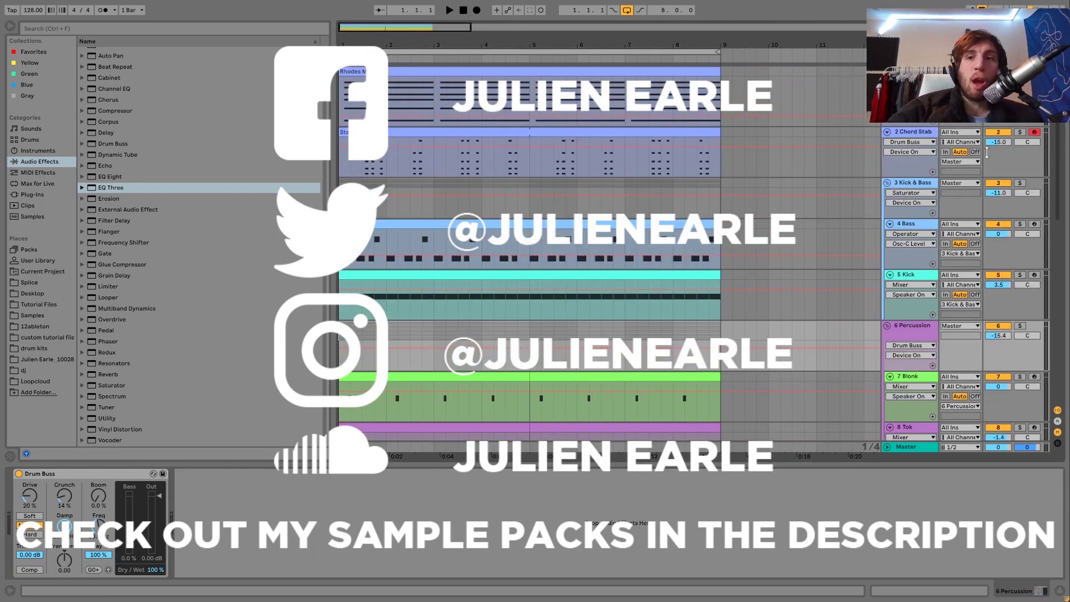
{"action": "left_click", "coordinate": [894, 133]}
{"action": "key", "text": "ctrl+a"}
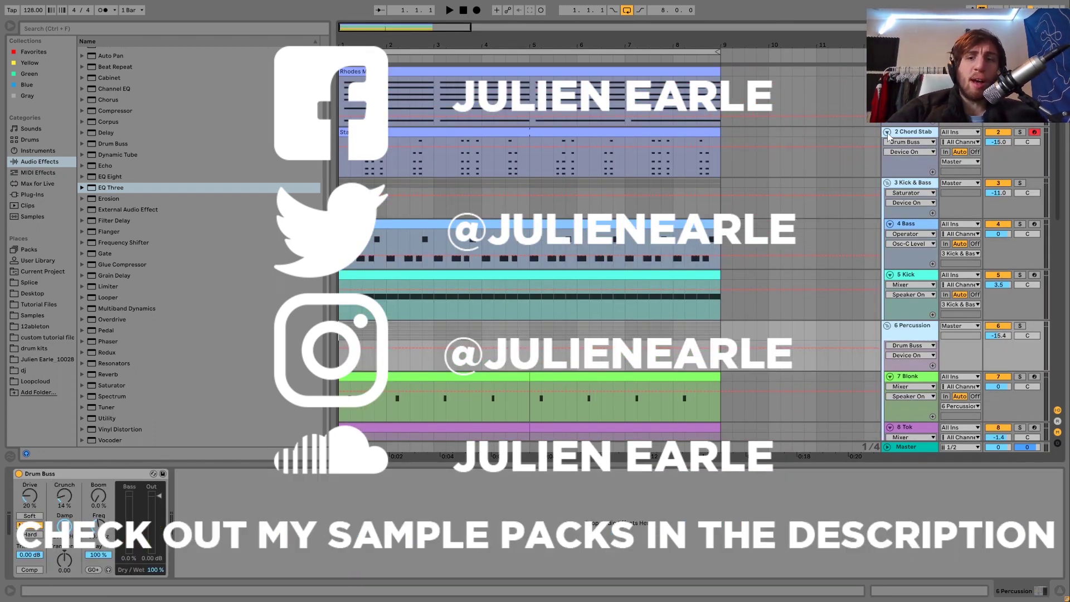
{"action": "left_click", "coordinate": [887, 133]}
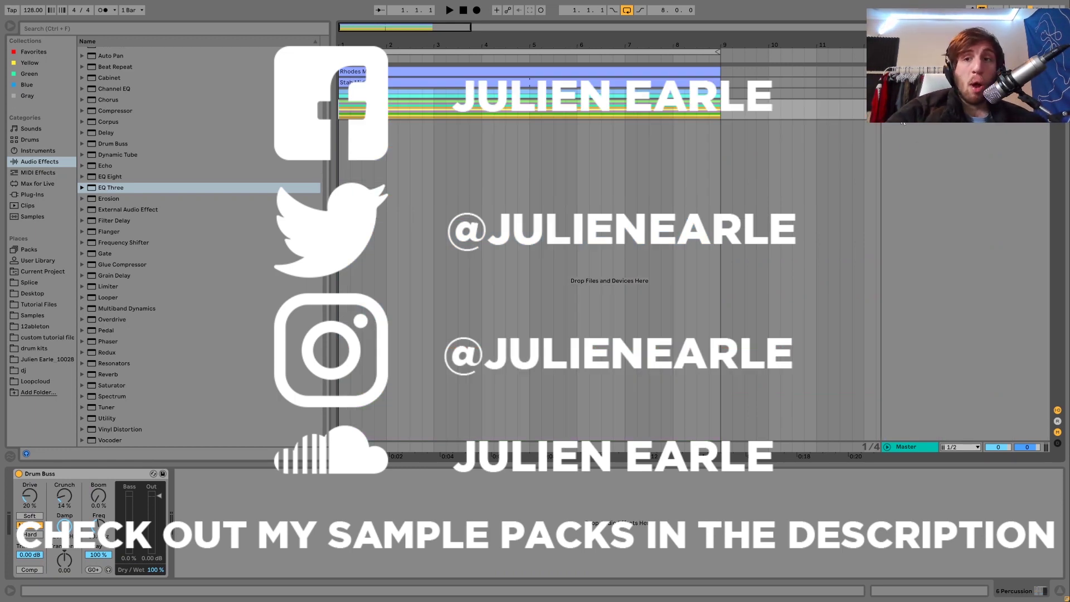
{"action": "key", "text": "Right"}
{"action": "key", "text": "Up"}
{"action": "key", "text": "Right"}
{"action": "key", "text": "Down"}
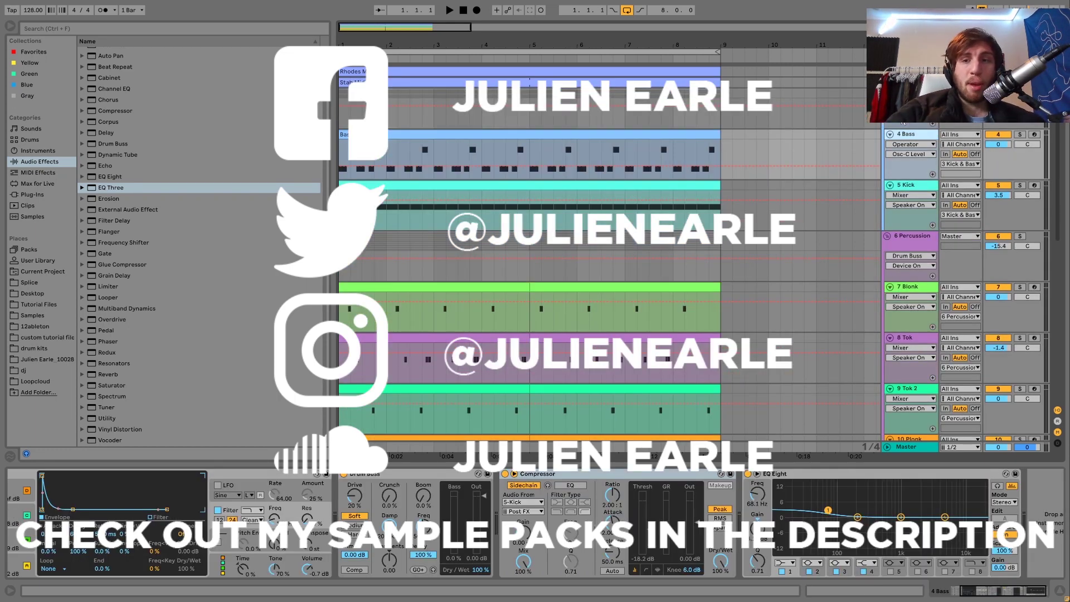
- Fold the Kick and Bass tracks inside the Kick & Bass group
{"action": "key", "text": "Down"}
{"action": "key", "text": "Left"}
{"action": "key", "text": "Up"}
{"action": "key", "text": "Left"}
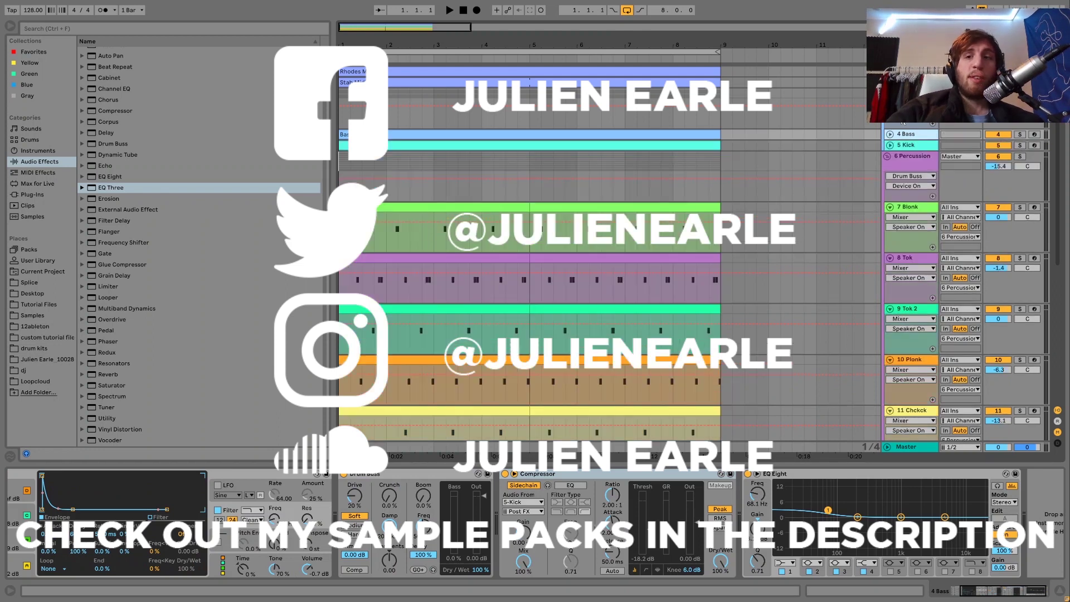
- Fold every track inside the Percussion group, from Blonk down to Clap
{"action": "key", "text": "Down"}
{"action": "key", "text": "Down"}
{"action": "key", "text": "Down"}
{"action": "key", "text": "Left"}
{"action": "key", "text": "Down"}
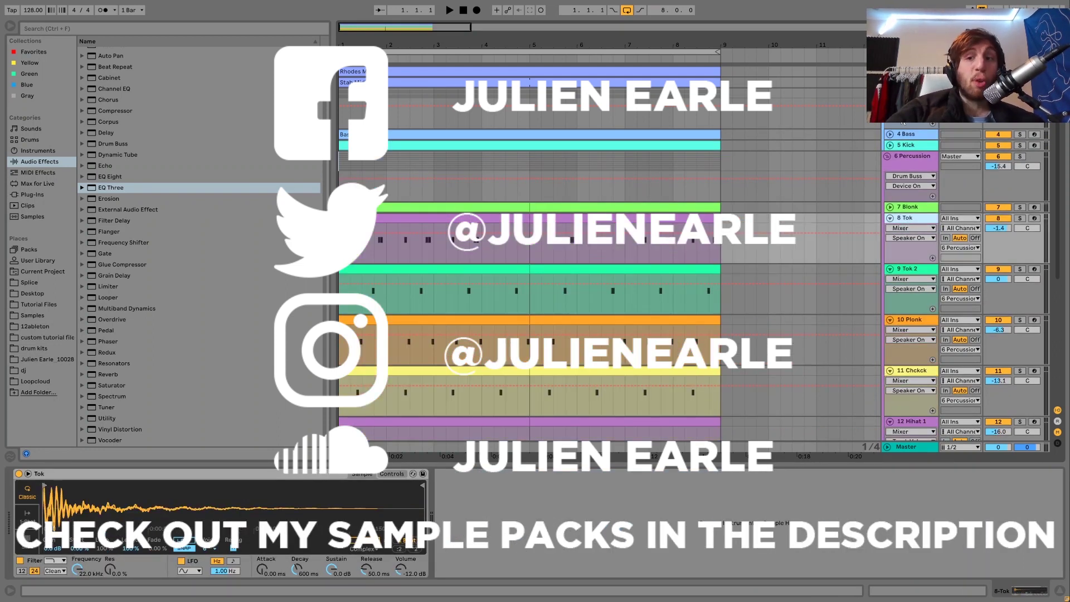
{"action": "key", "text": "Left"}
{"action": "key", "text": "Down"}
{"action": "key", "text": "Left"}
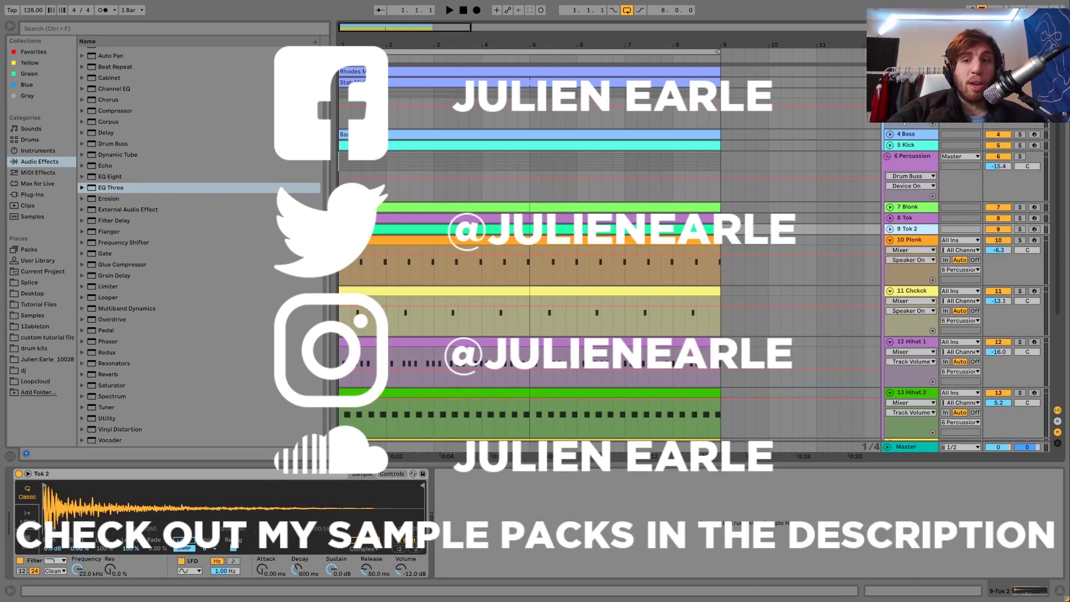
{"action": "key", "text": "Down"}
{"action": "key", "text": "Left"}
{"action": "key", "text": "Down"}
{"action": "key", "text": "Left"}
{"action": "key", "text": "Down"}
{"action": "key", "text": "Left"}
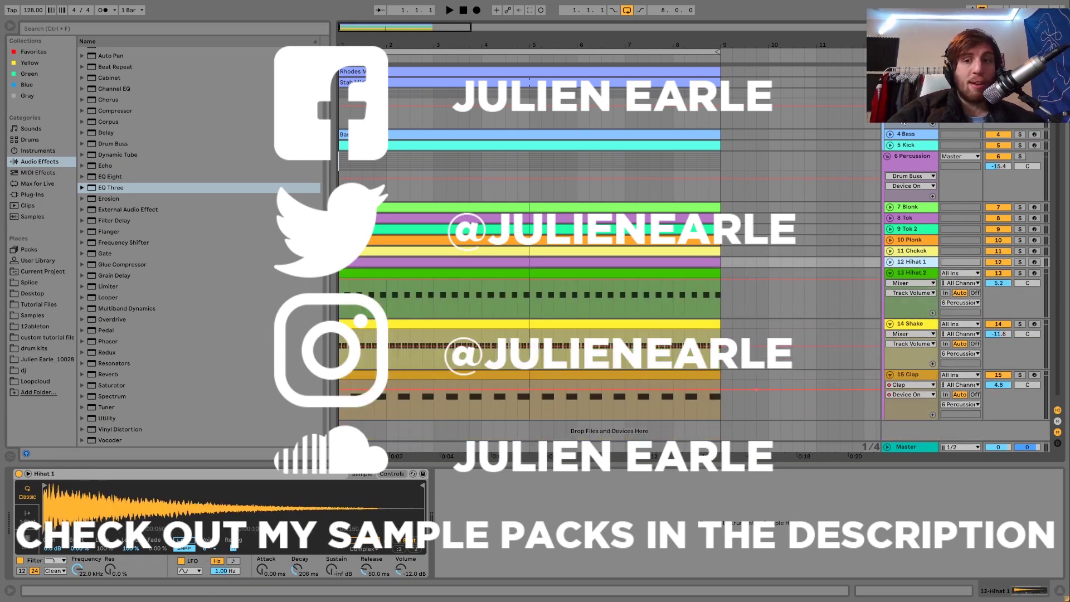
{"action": "key", "text": "Down"}
{"action": "key", "text": "Left"}
{"action": "key", "text": "Down"}
{"action": "key", "text": "Left"}
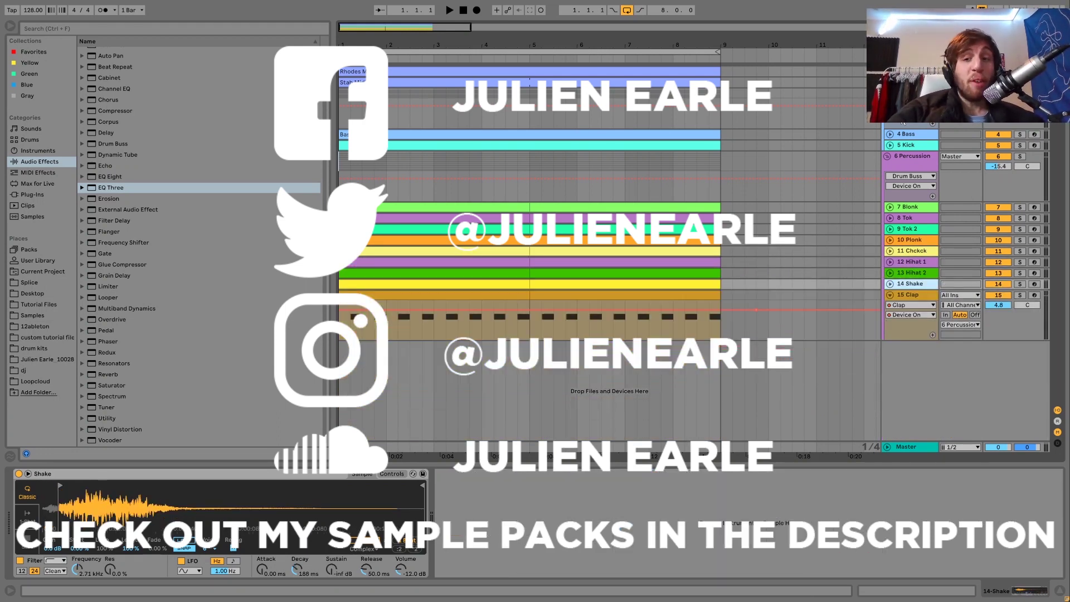
{"action": "key", "text": "Down"}
{"action": "key", "text": "Left"}
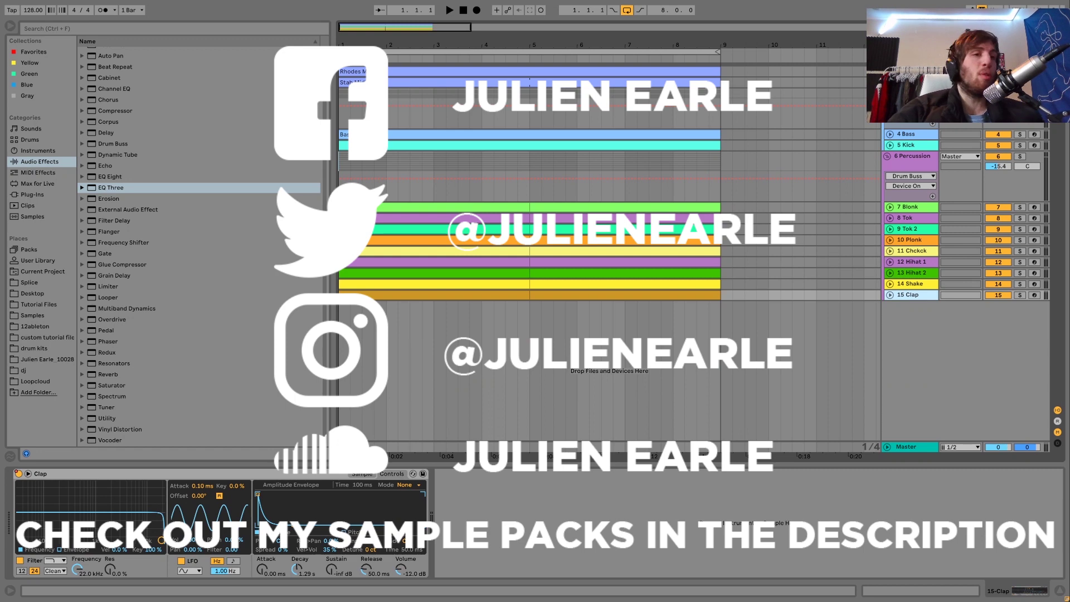